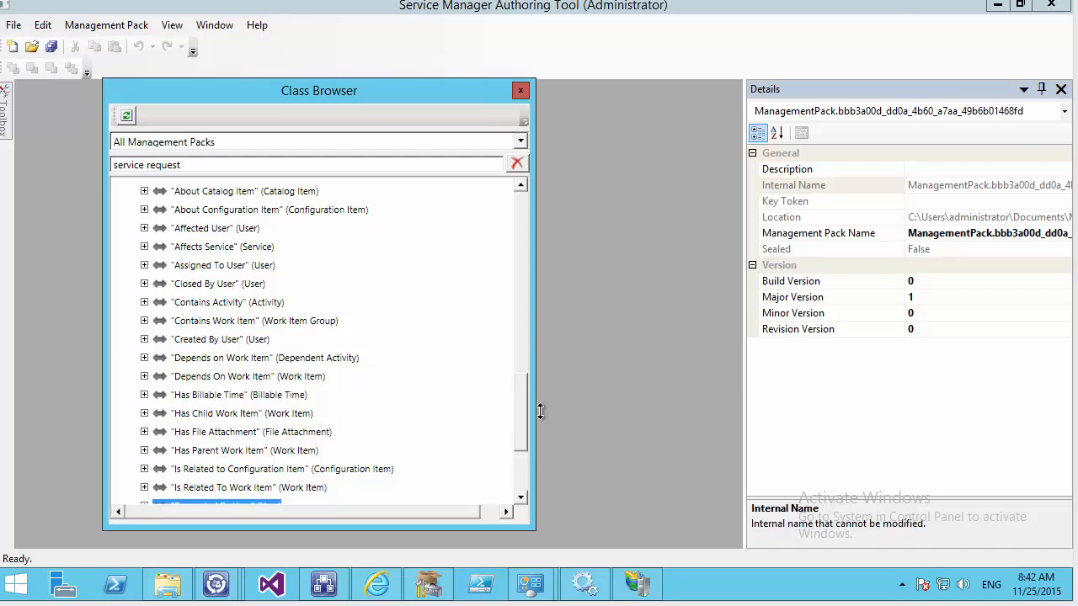
Examine the relationships listed under the Service Request class, including Requested By User.
scroll(521, 382, up, 5)
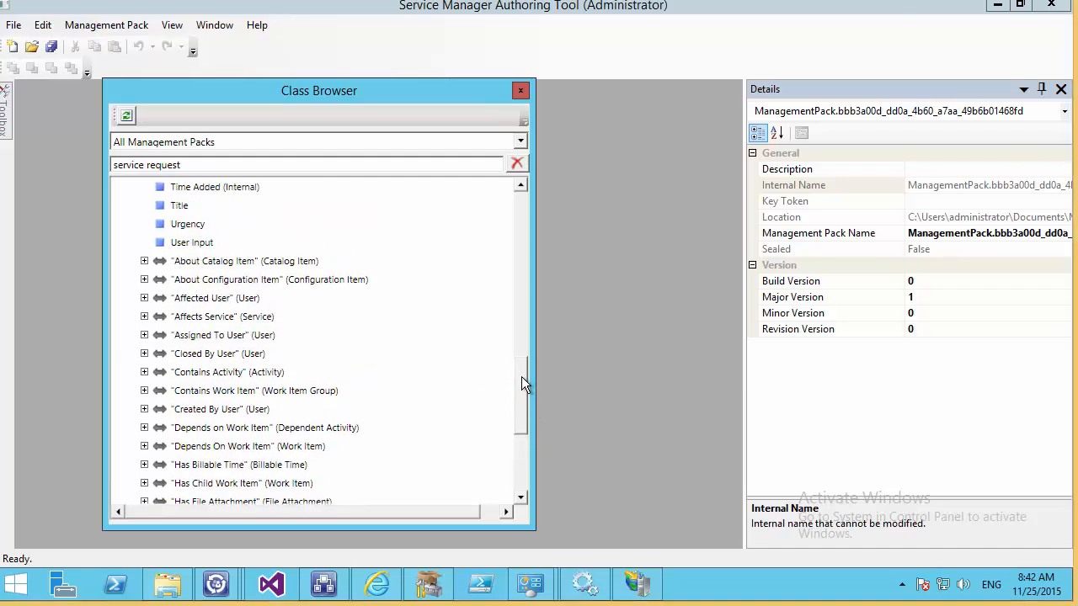
scroll(509, 370, down, 5)
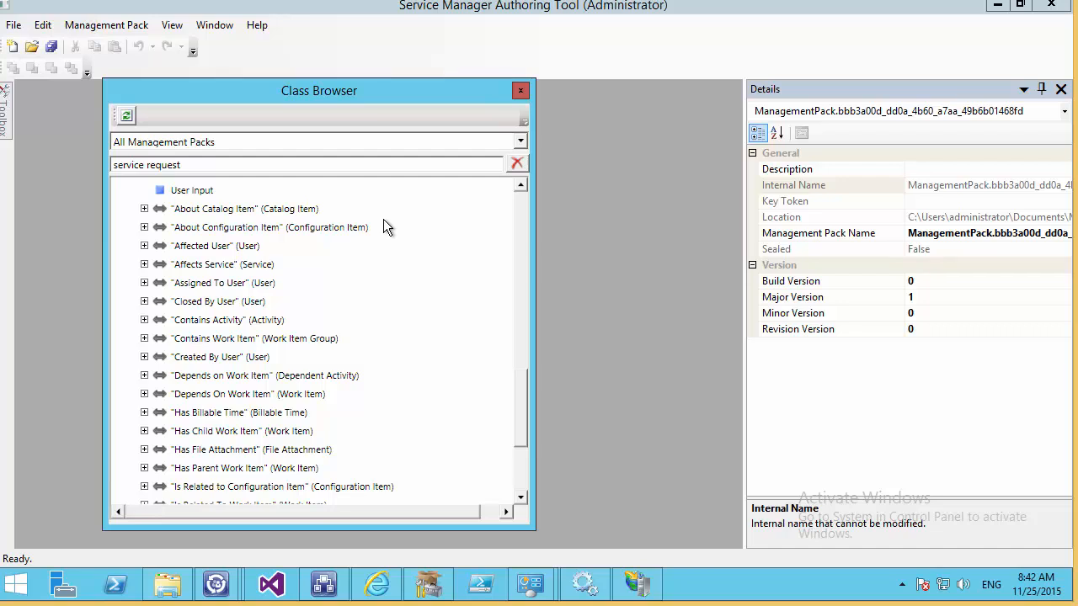
mouse_move(210, 249)
scroll(343, 290, down, 1)
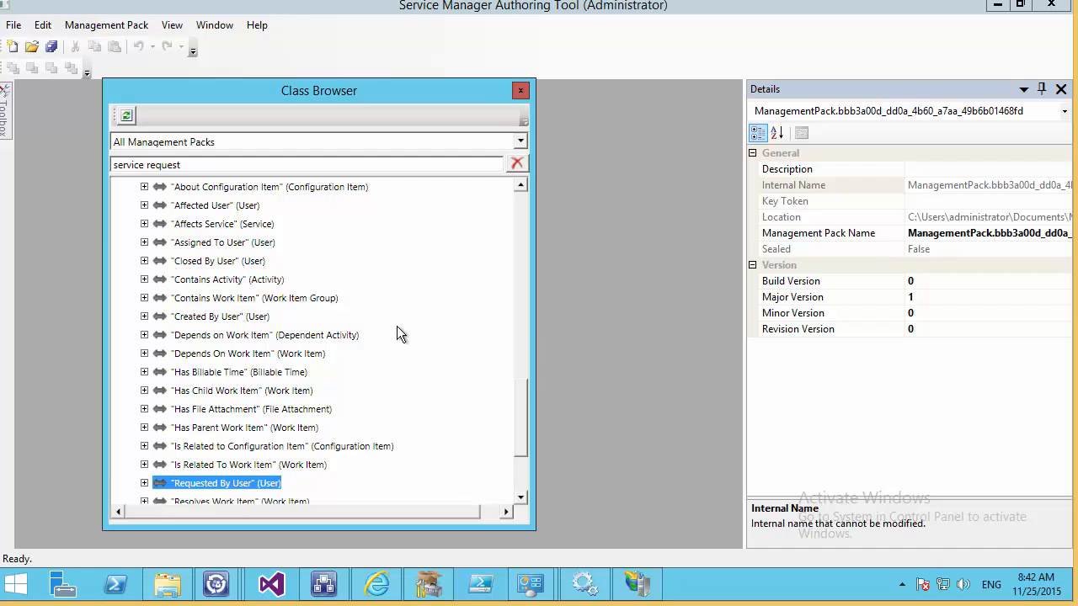
scroll(397, 327, down, 2)
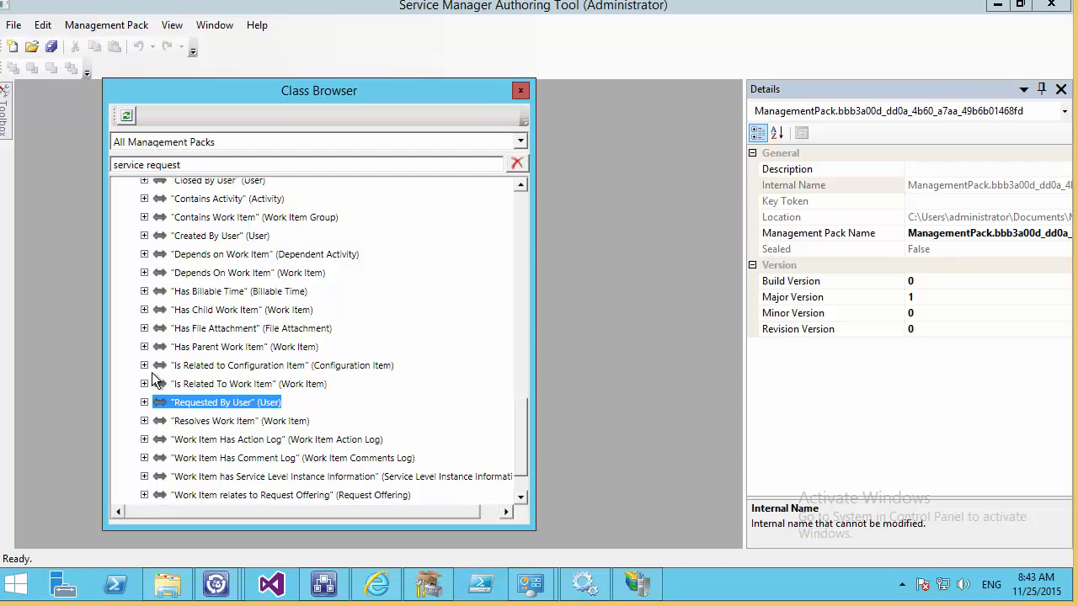
scroll(519, 434, up, 2)
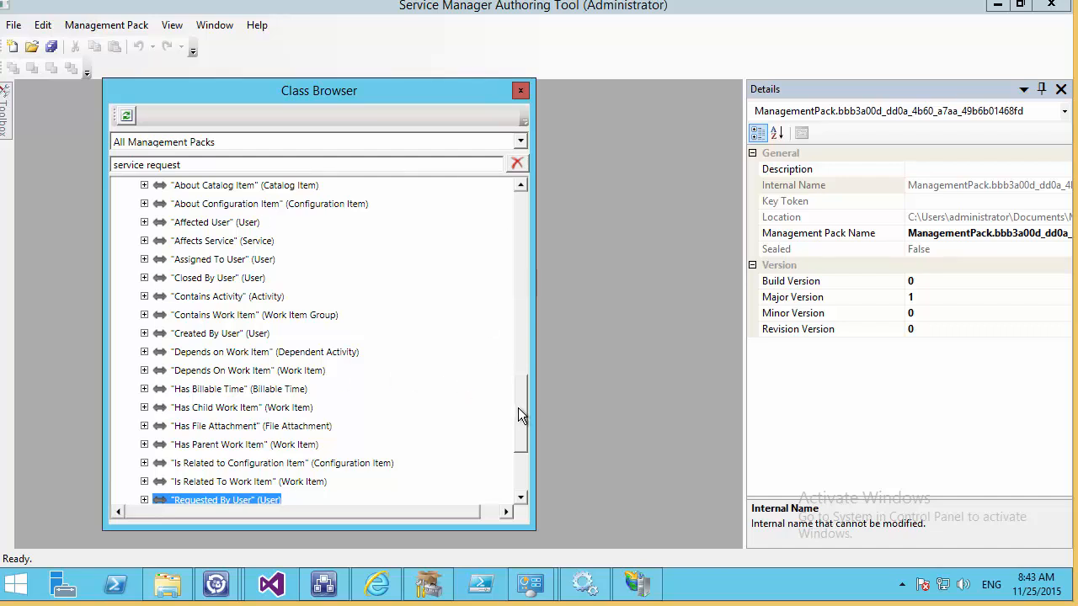
drag(519, 415, 523, 434)
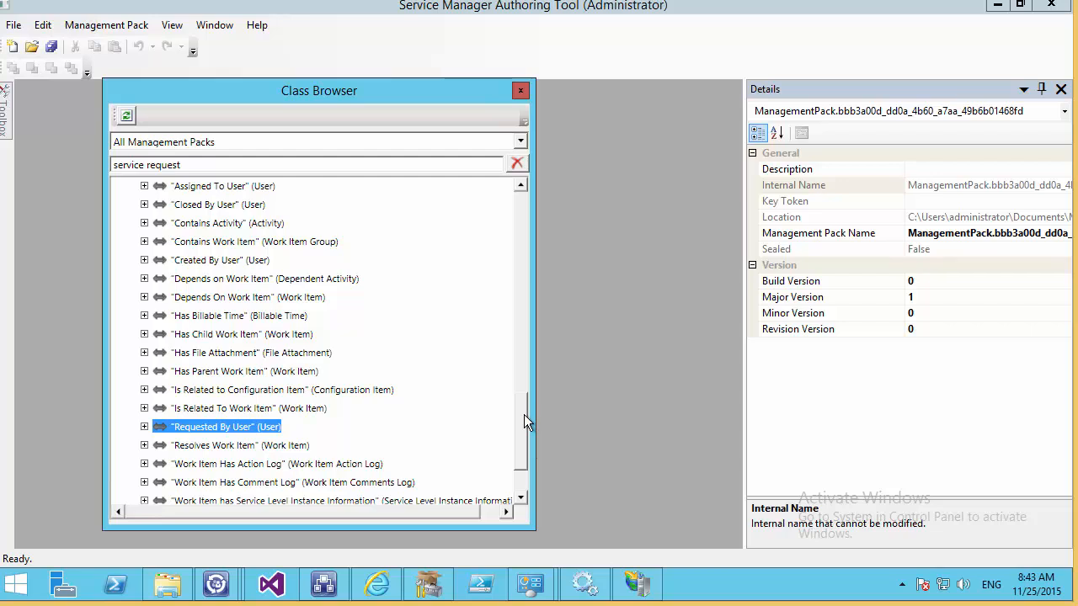
Switch to the Runbook Designer and enable the link between the Service Request and Create User activities.
click(323, 583)
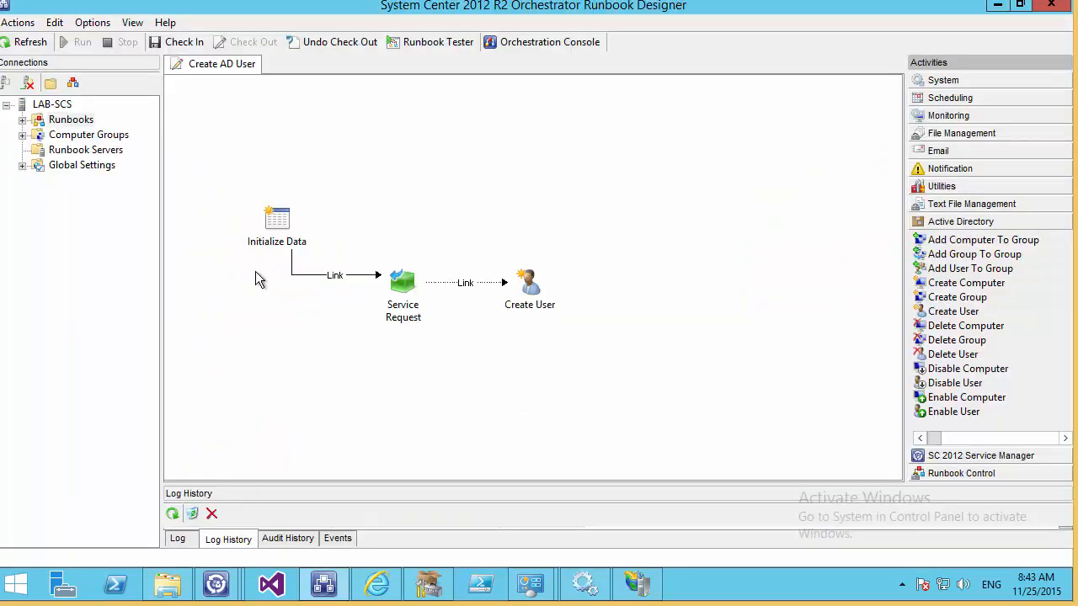
right_click(443, 283)
click(472, 312)
click(279, 229)
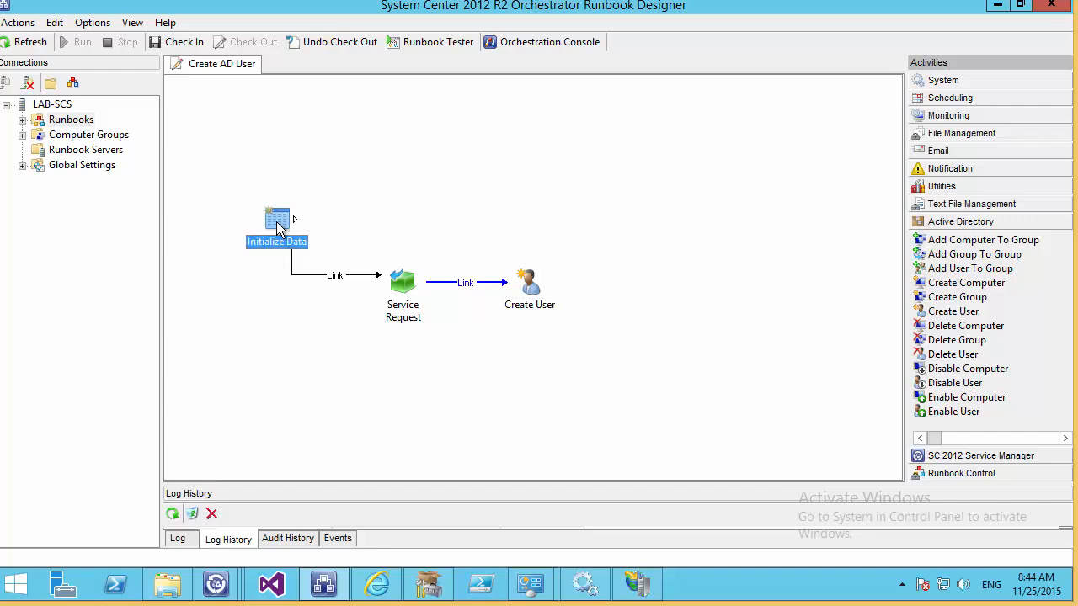
click(418, 319)
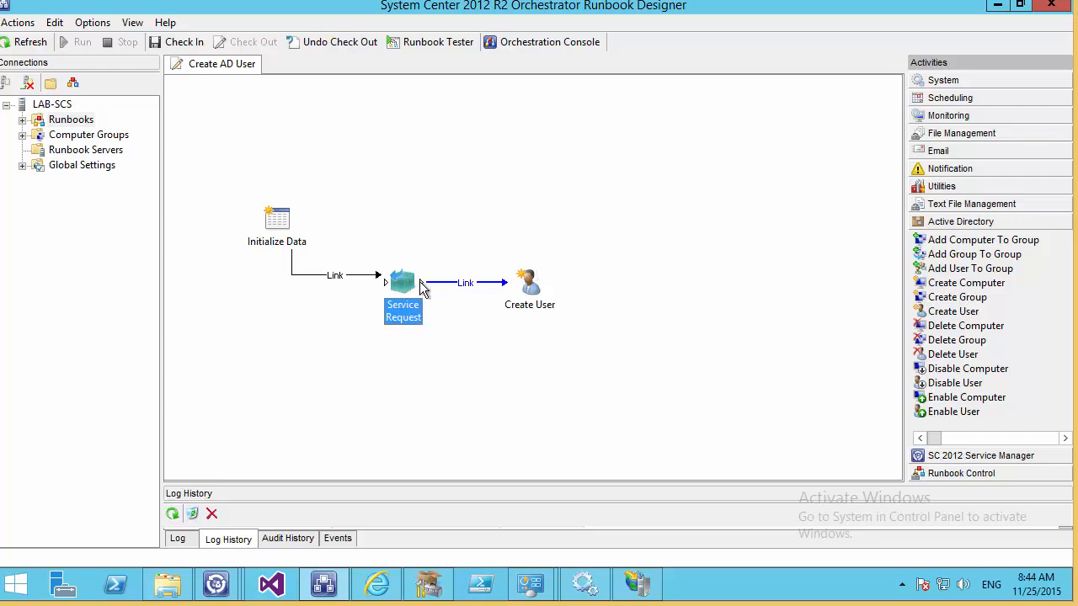
click(529, 282)
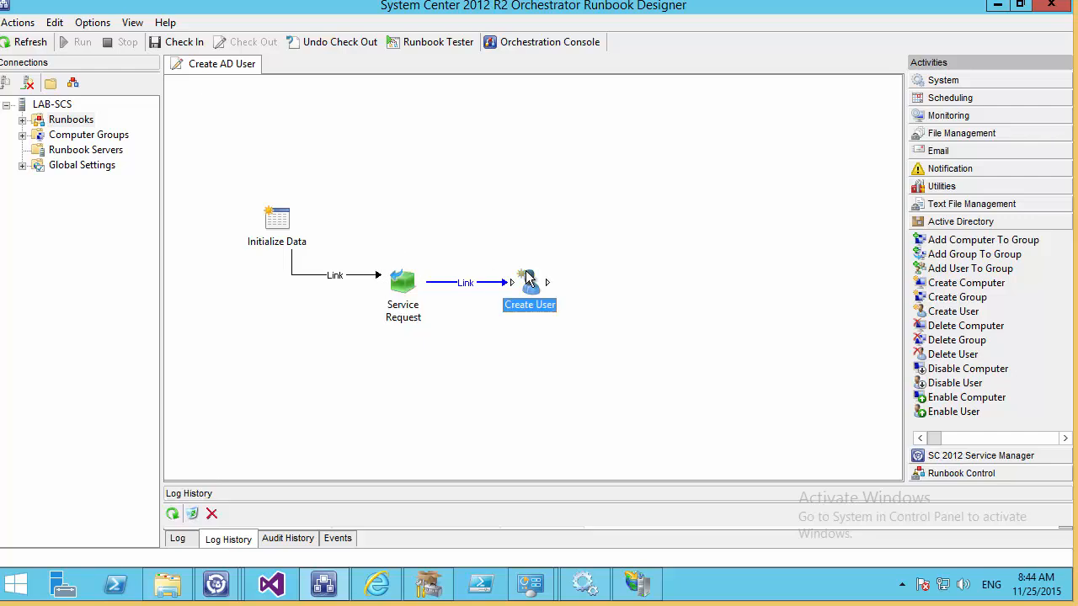
Look through the property names available for a new filter in the Service Request activity, and close its properties without adding one.
double_click(402, 283)
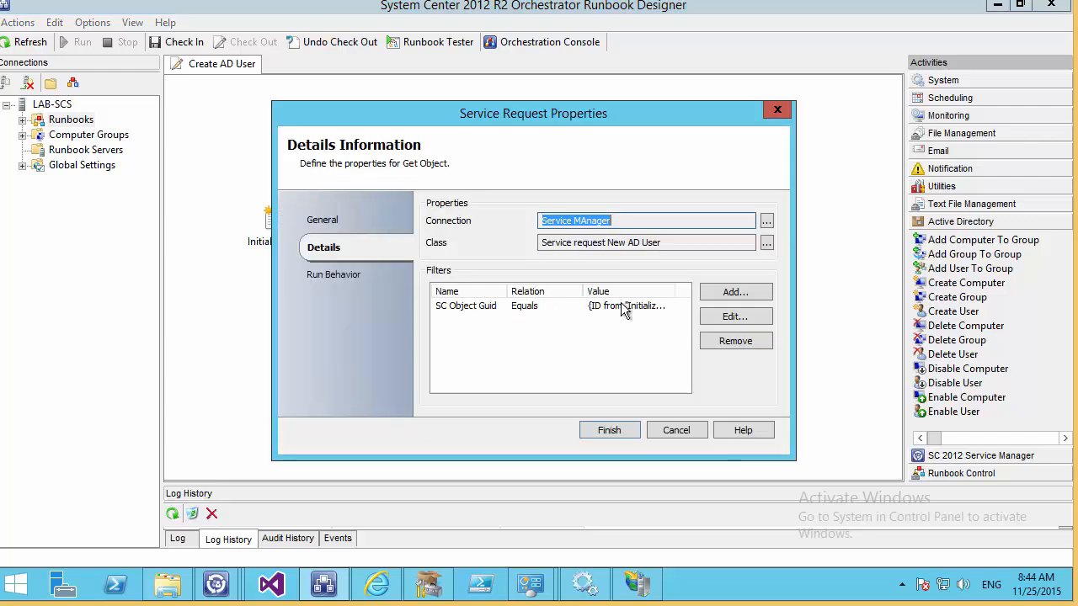
click(726, 295)
click(662, 247)
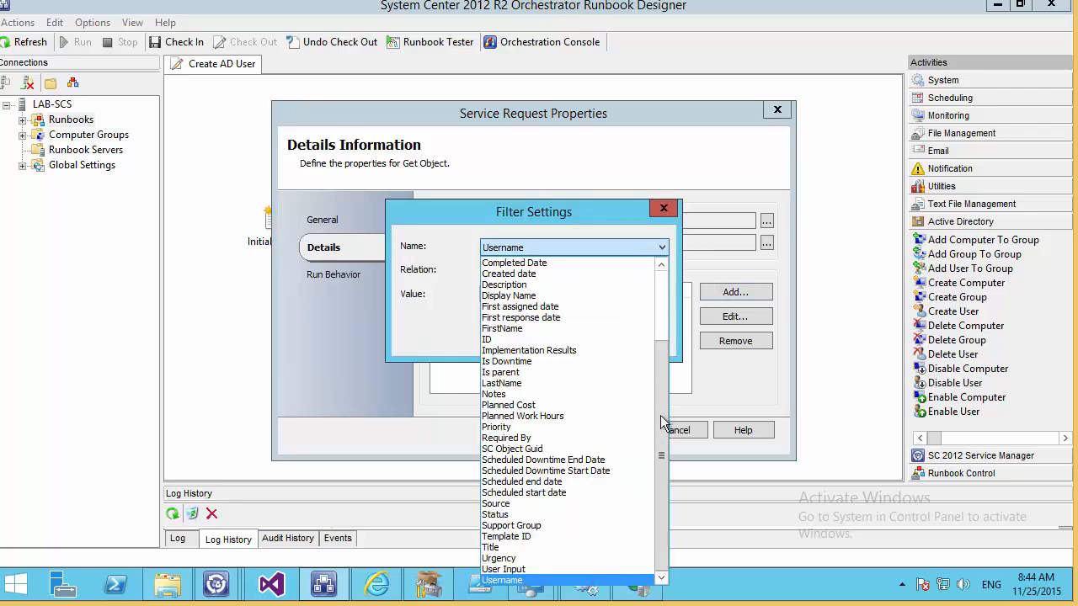
drag(662, 451, 653, 319)
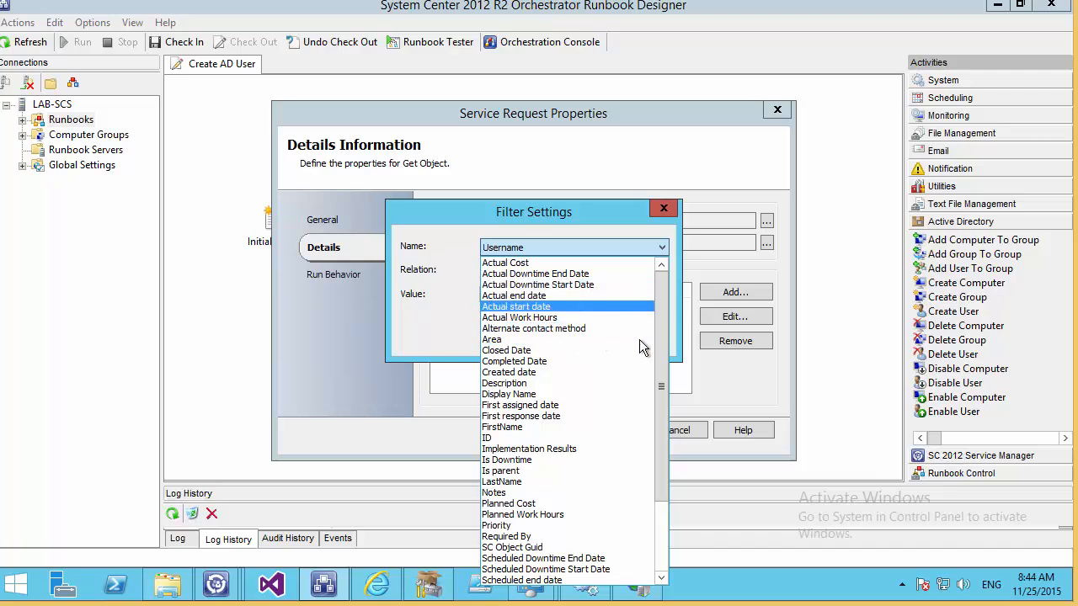
drag(657, 345, 650, 424)
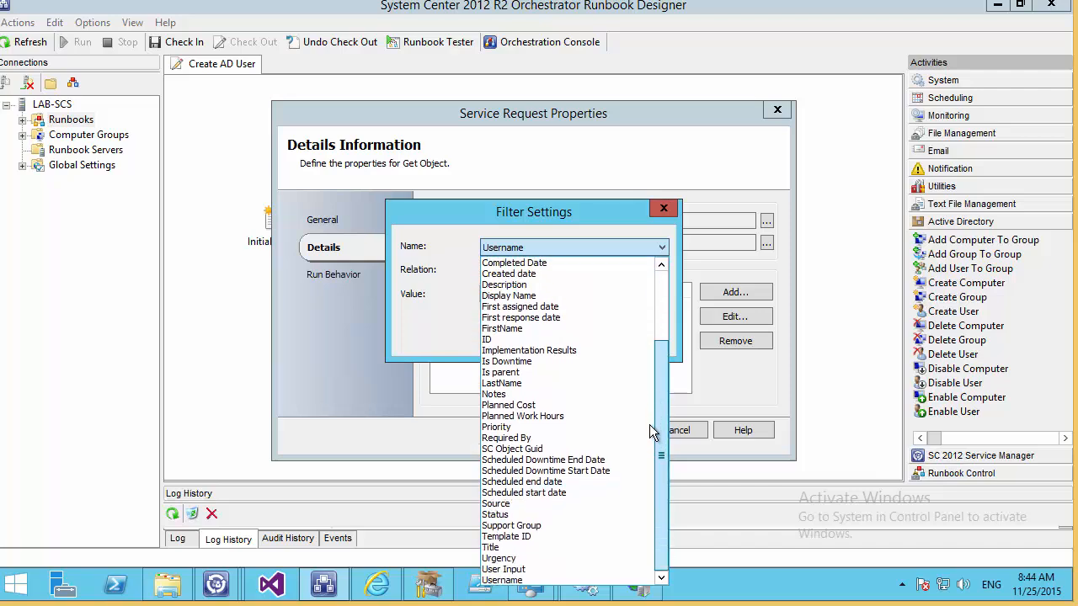
drag(652, 383, 627, 289)
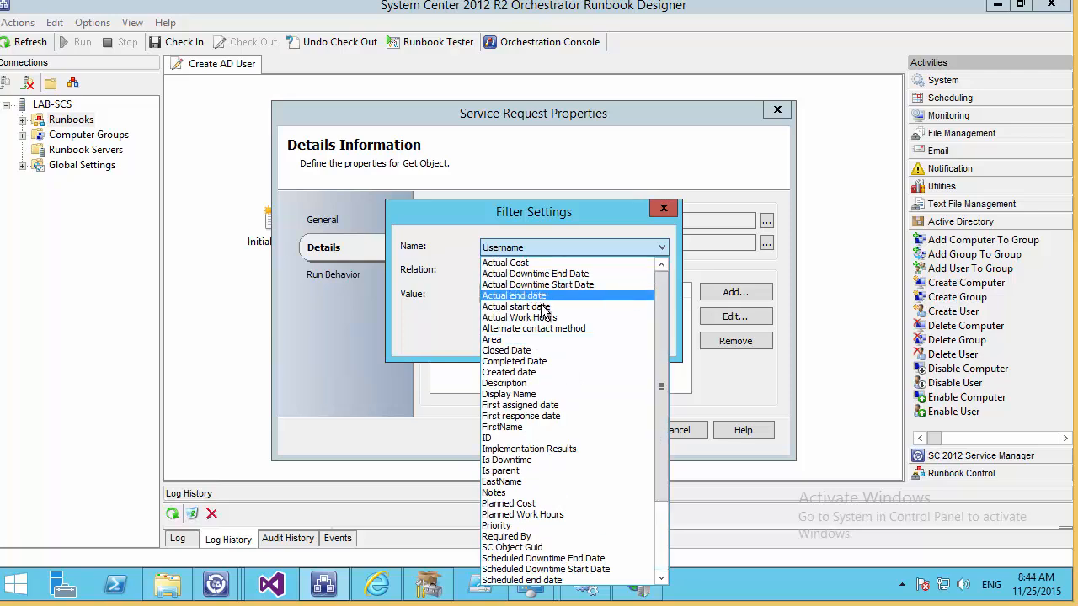
scroll(520, 450, down, 3)
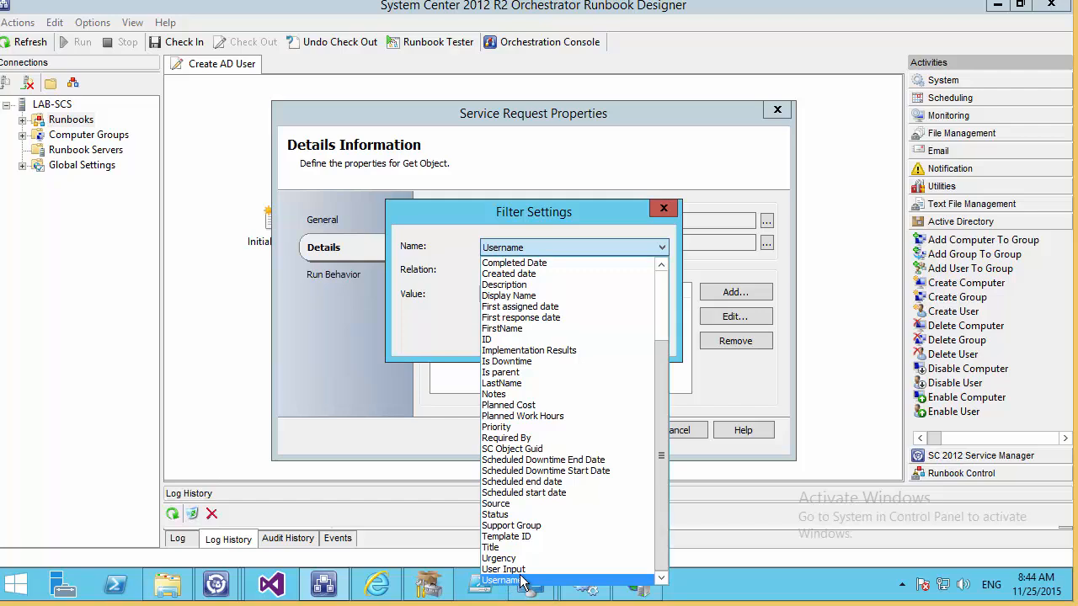
scroll(523, 578, up, 3)
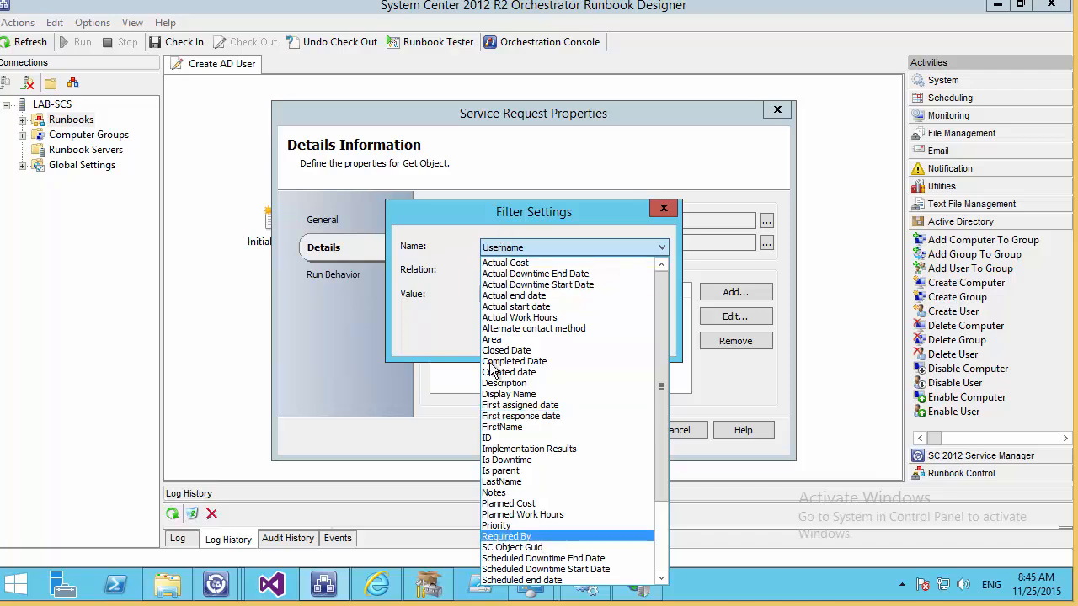
click(411, 309)
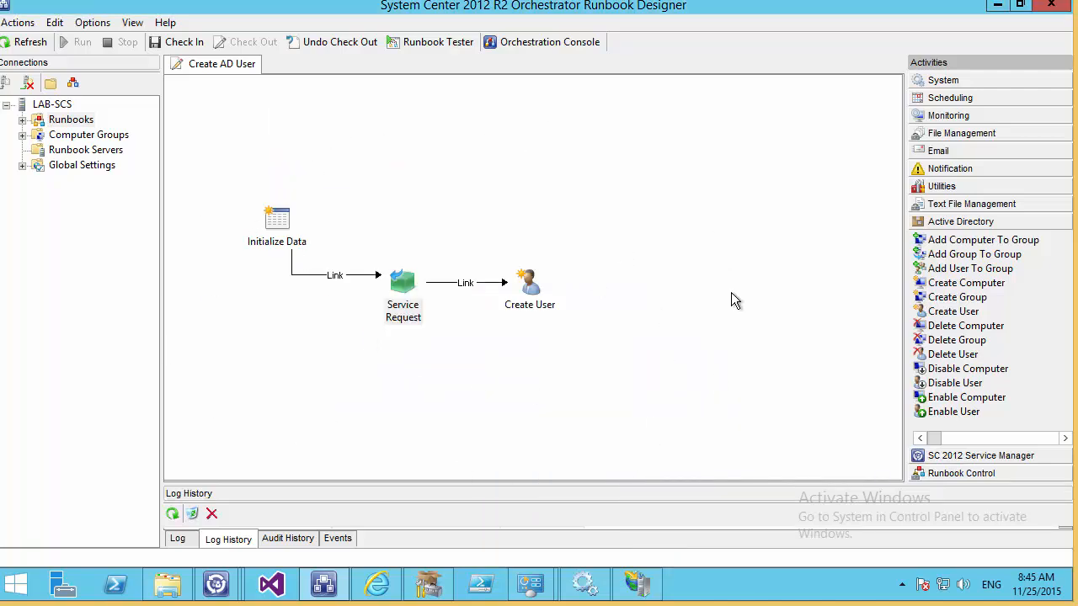
Add a Service Manager Get Relationship activity and reattach the Service Request link from Create User to it.
click(939, 457)
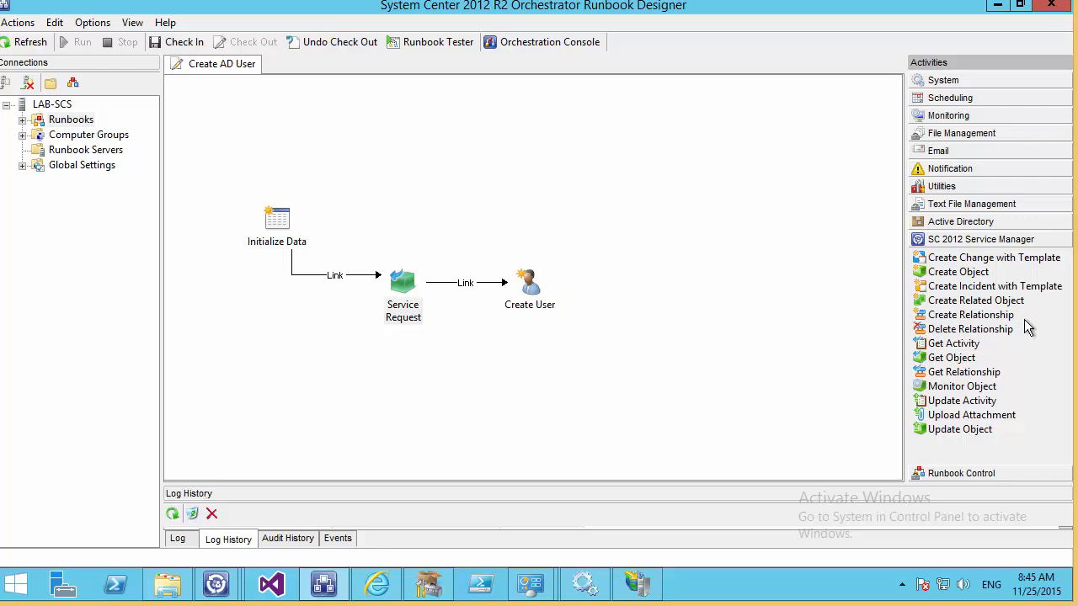
drag(933, 384, 443, 183)
click(396, 278)
right_click(500, 284)
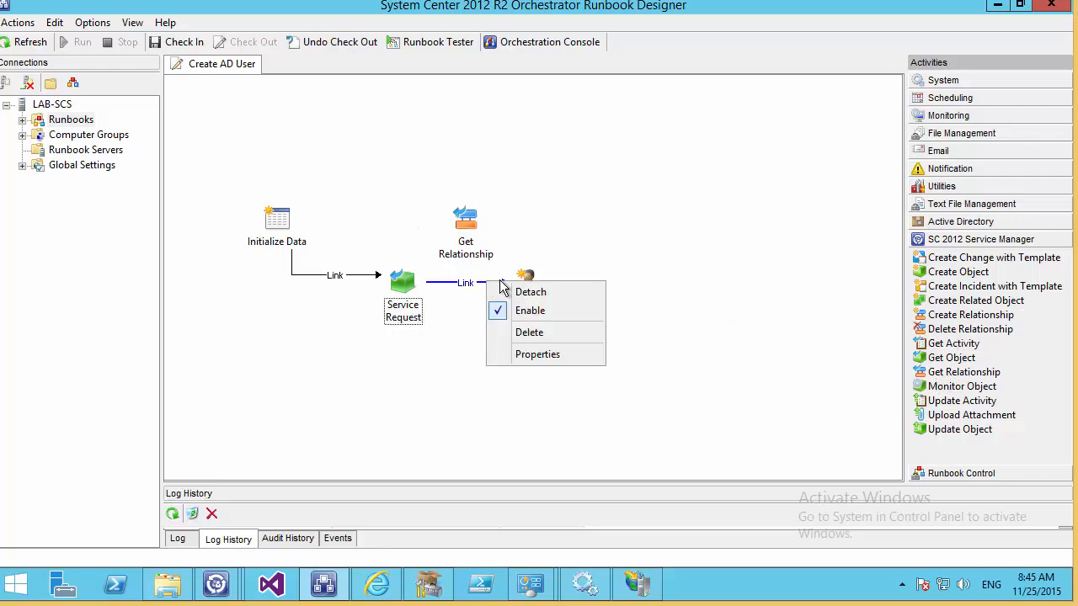
click(524, 292)
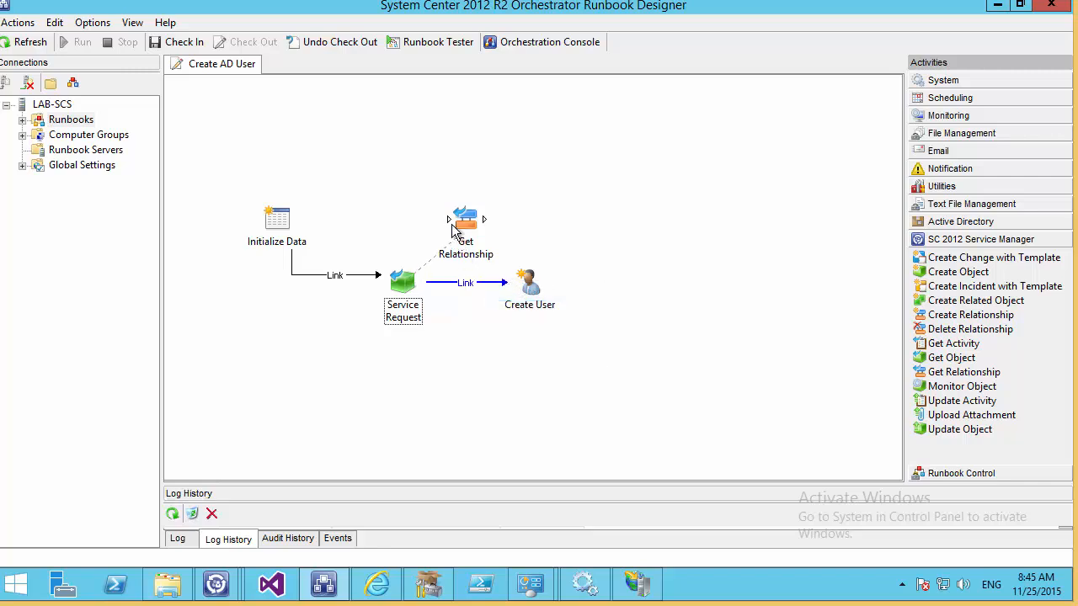
click(455, 224)
Move Create User to the canvas's upper right and place Get Relationship in its former spot beside Service Request.
drag(525, 288, 780, 162)
drag(468, 226, 528, 290)
click(568, 347)
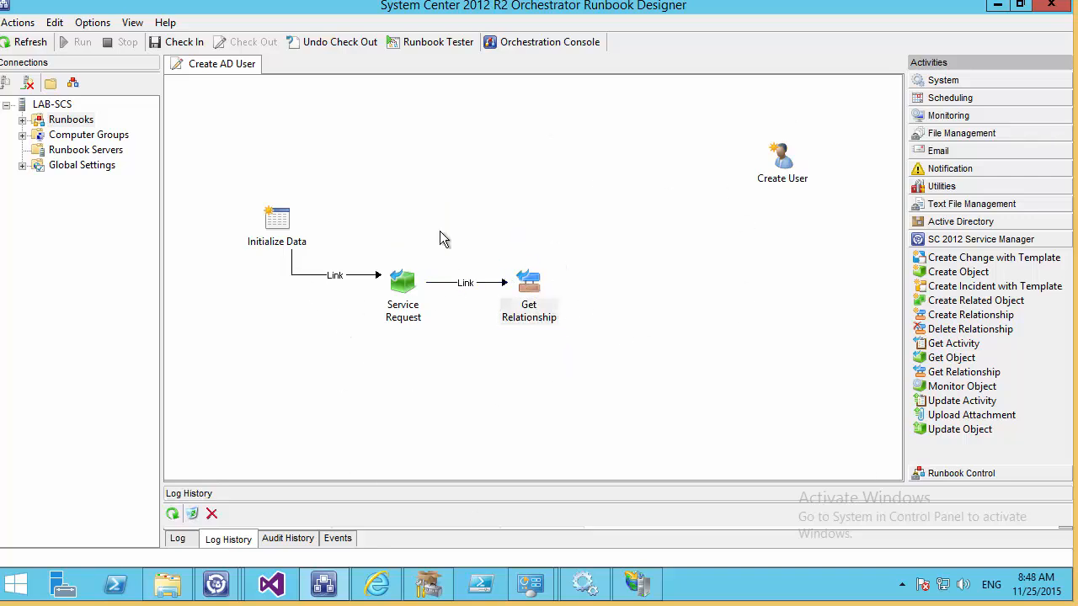
Set the Get Relationship activity's connection to Service MAnager and move its properties dialog clear of the Service Request activity.
double_click(545, 309)
click(765, 223)
double_click(504, 202)
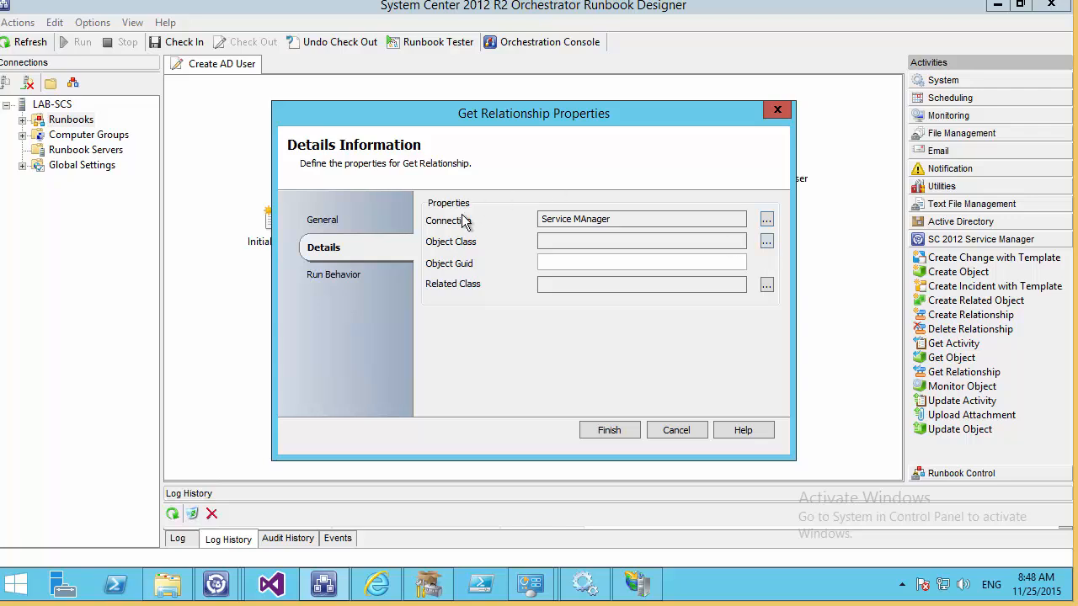
drag(434, 114, 620, 106)
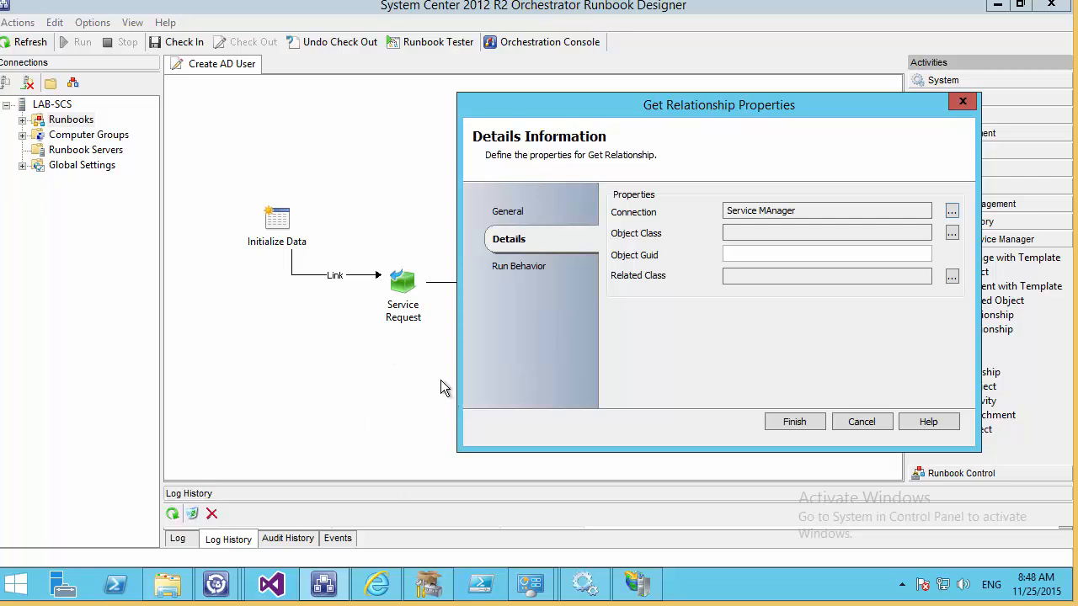
Switch to the Service Manager Authoring Tool and review the Requested By User relationship and the Service Request class.
click(429, 585)
scroll(355, 336, up, 3)
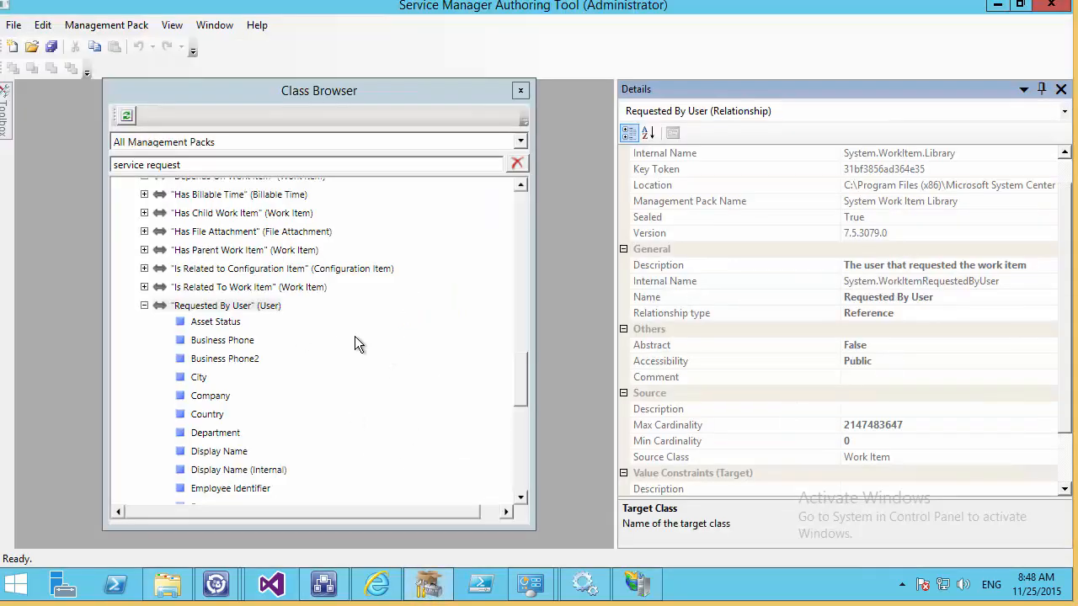
drag(521, 382, 509, 197)
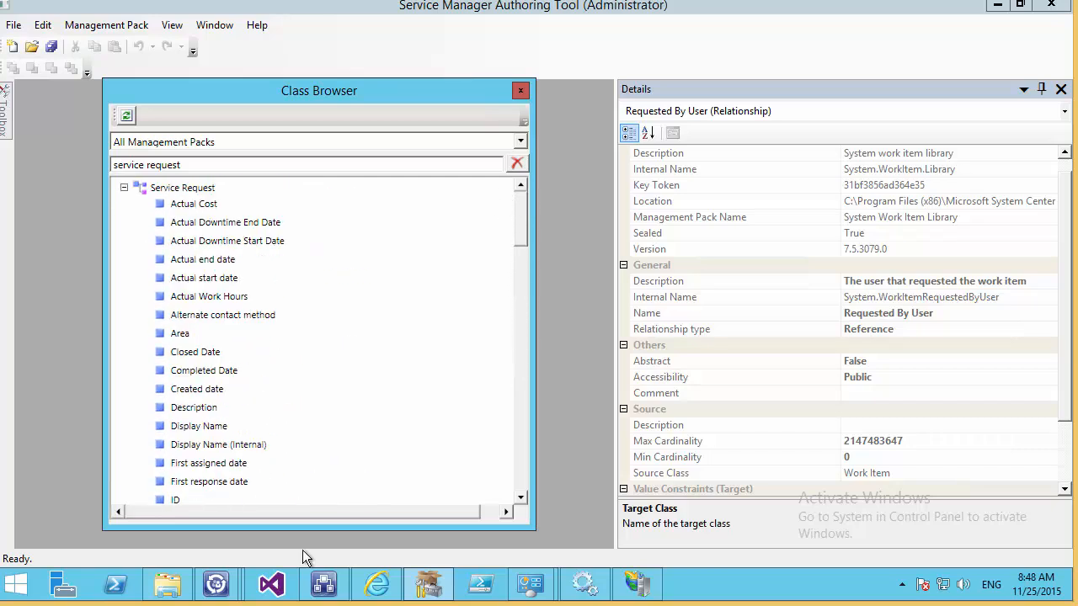
Return to the Runbook Designer and set Get Relationship's object class to Service Request.
click(332, 588)
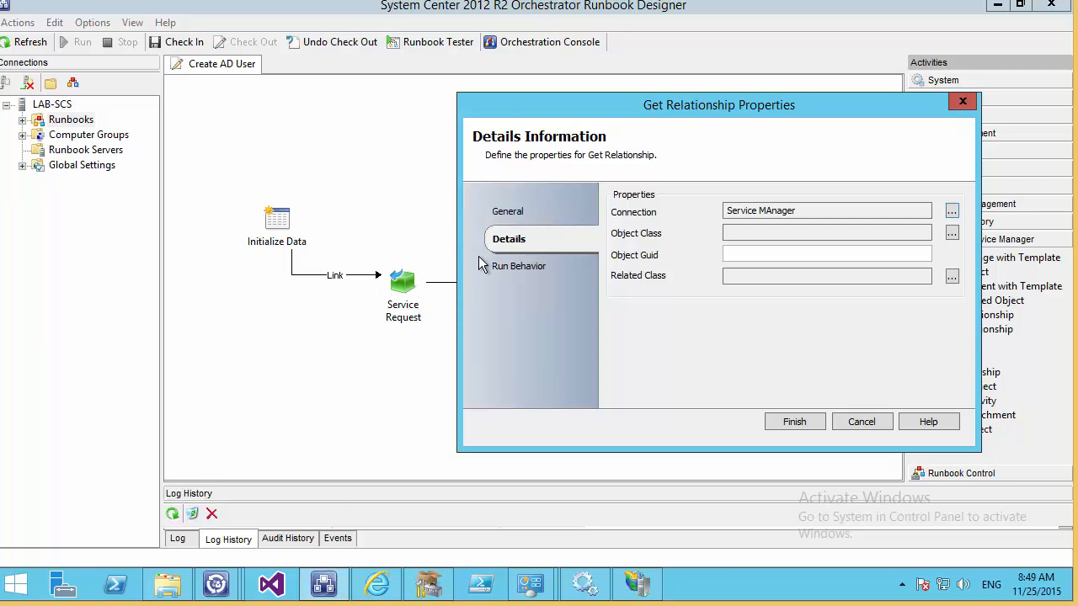
click(953, 233)
click(529, 276)
key(s)
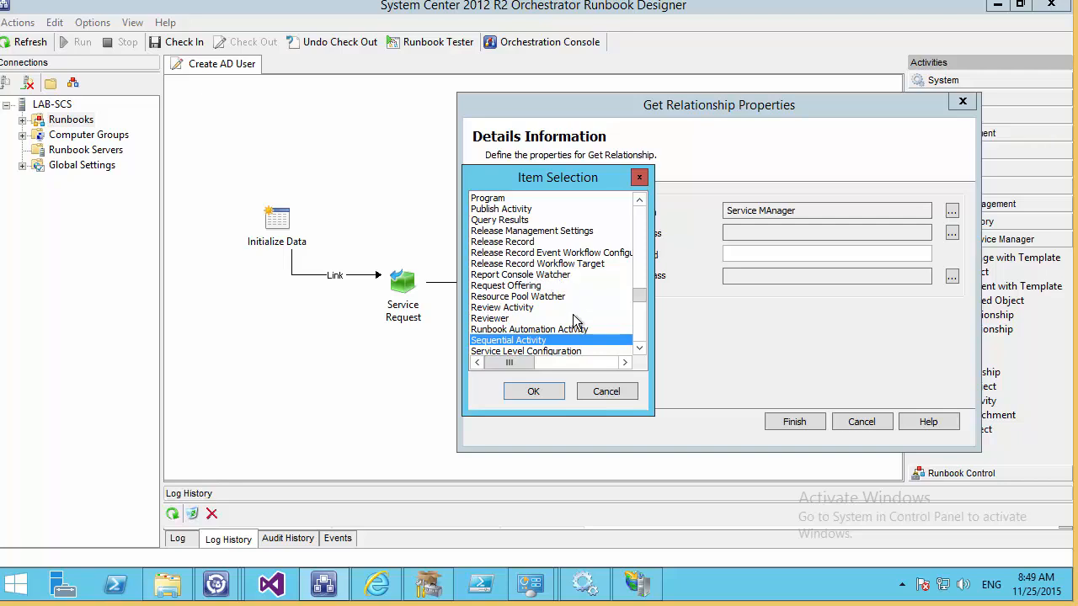
scroll(575, 321, down, 8)
scroll(575, 322, down, 9)
scroll(575, 322, up, 8)
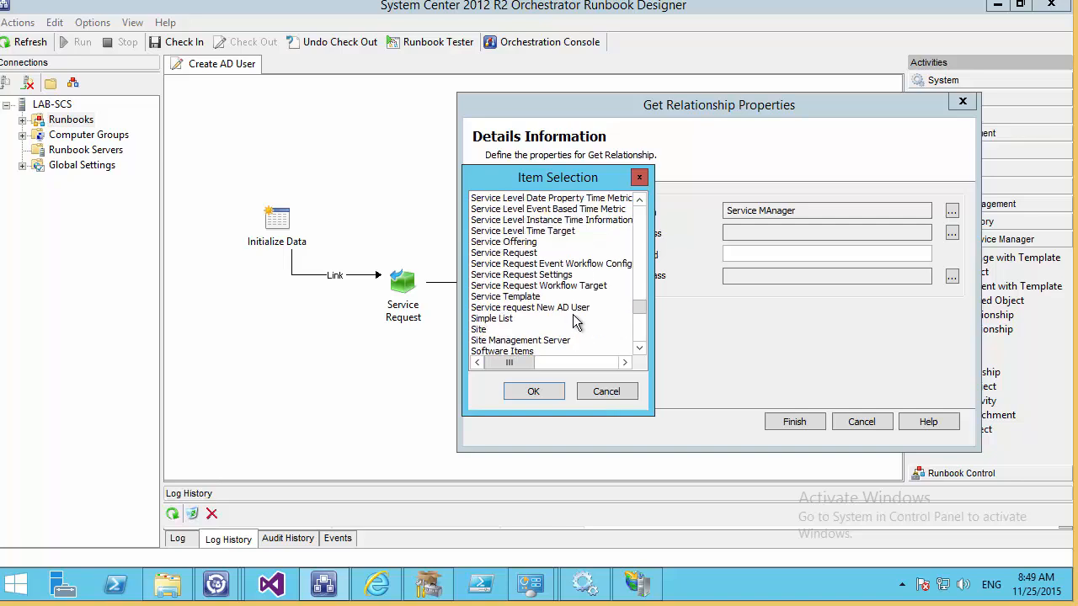
double_click(529, 254)
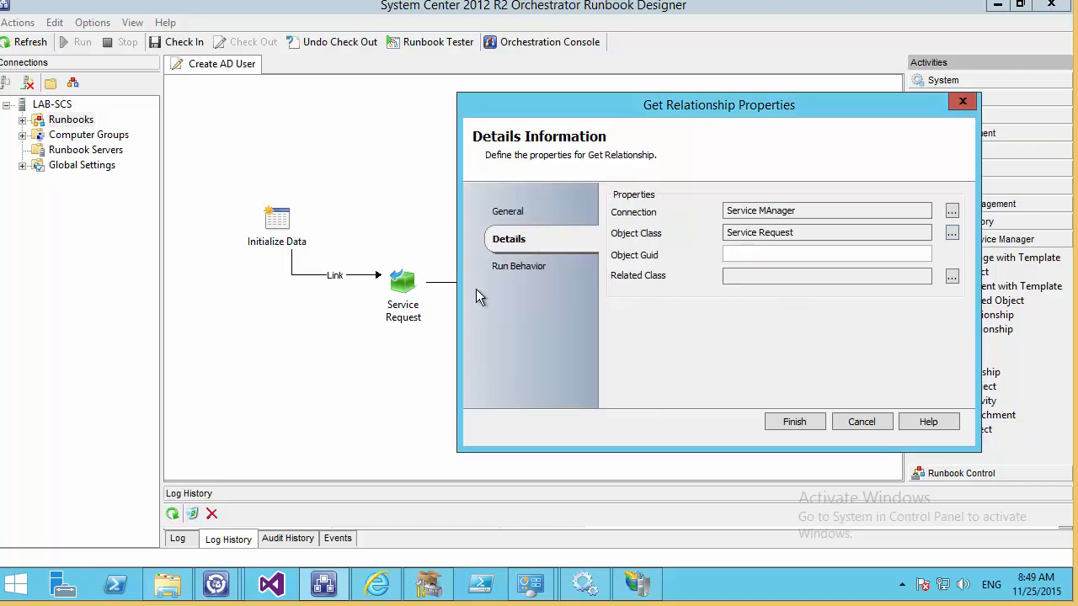
Fill Get Relationship's Object Guid with the published data SC Object Guid from the Service Request activity.
right_click(747, 254)
mouse_move(783, 265)
click(871, 265)
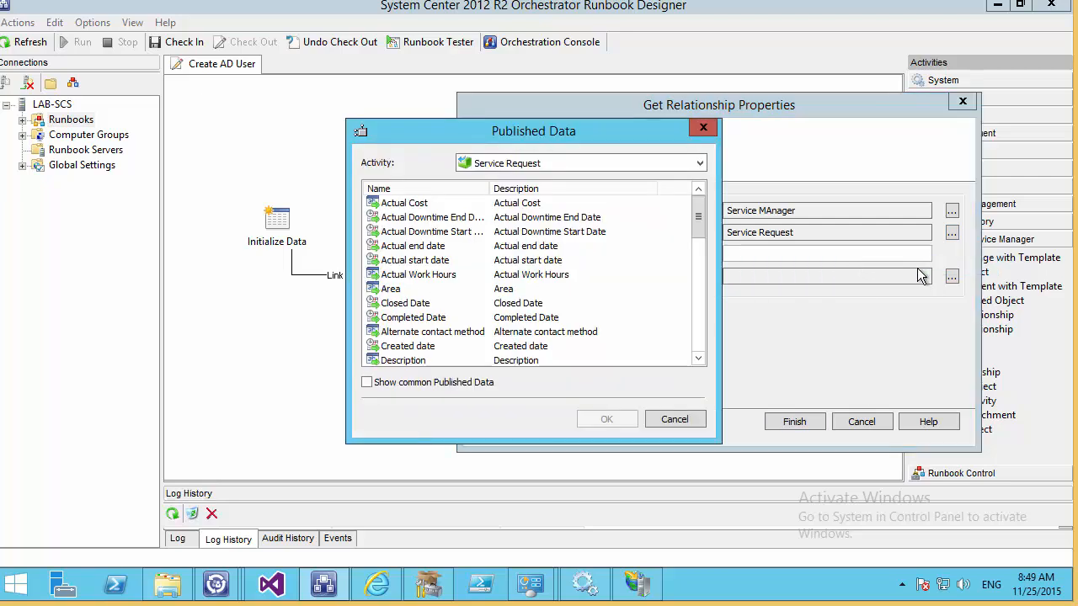
drag(698, 212, 672, 304)
click(405, 320)
double_click(405, 320)
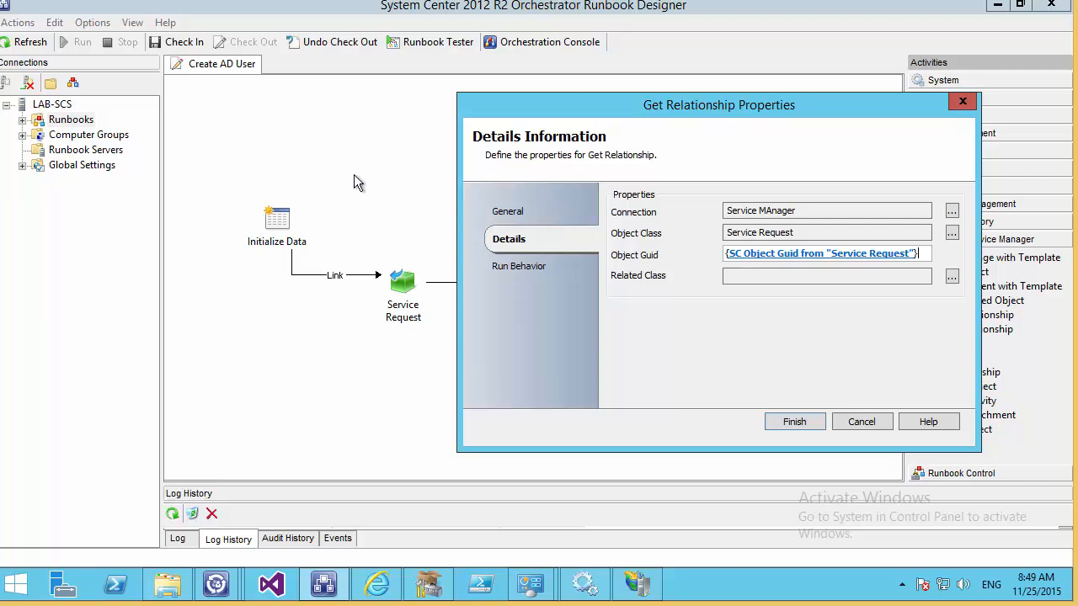
Set Get Relationship's related class to Domain User or Group.
click(953, 280)
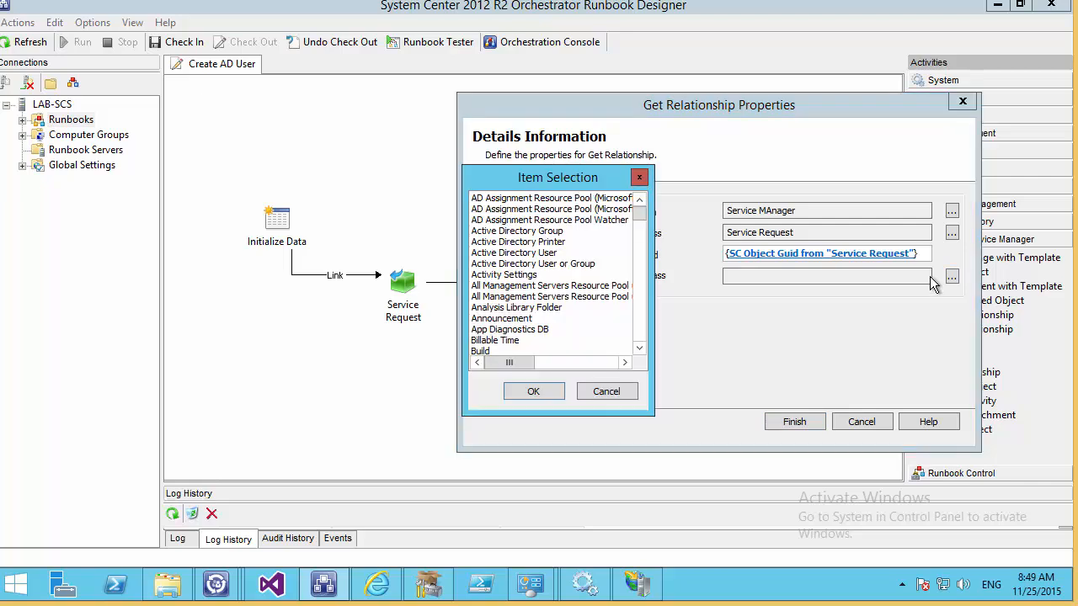
click(633, 210)
drag(638, 218, 641, 237)
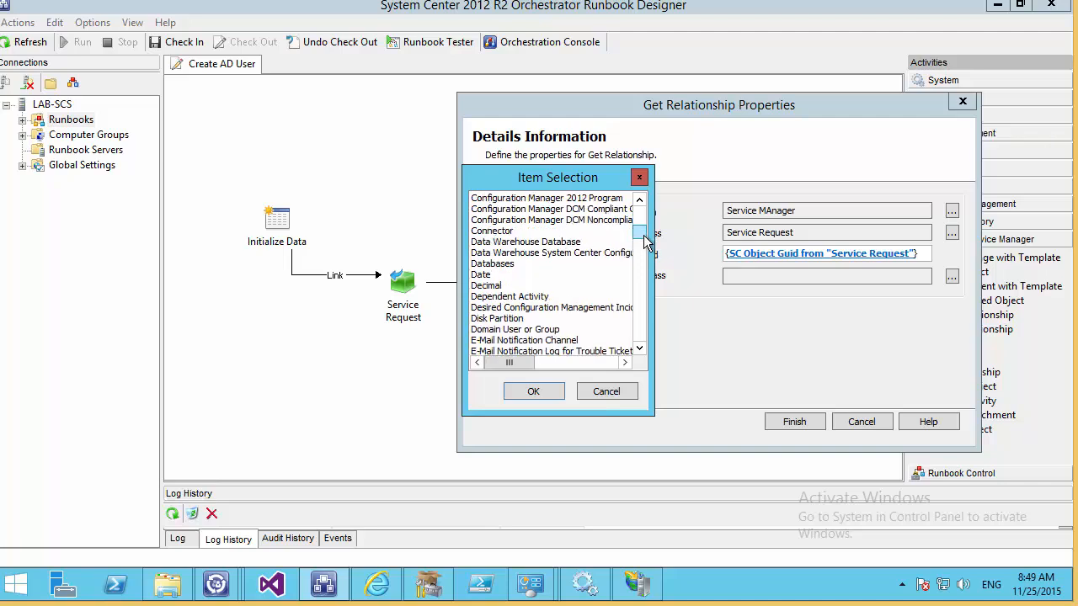
double_click(505, 330)
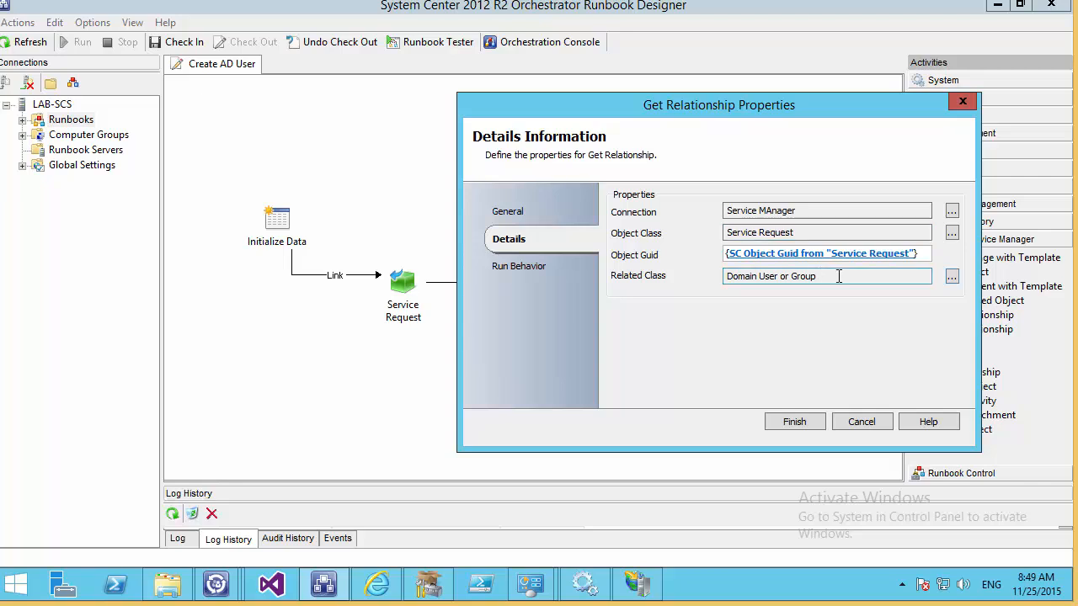
Check the Service Request's user relationships in the Service Manager Authoring Tool, and save the Get Relationship properties back in the Runbook Designer.
click(429, 585)
scroll(284, 287, down, 12)
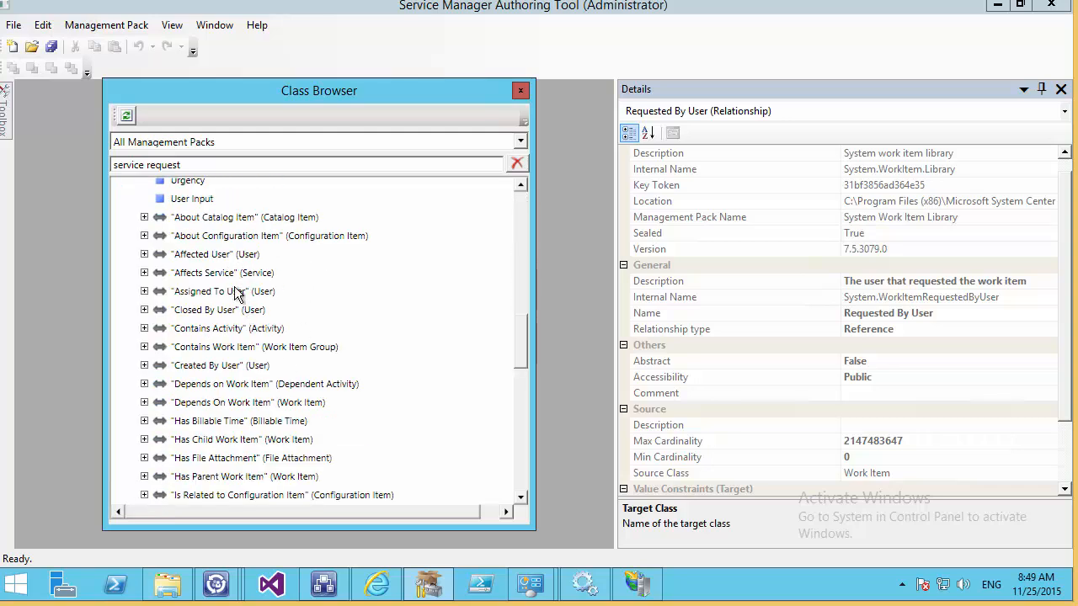
click(306, 587)
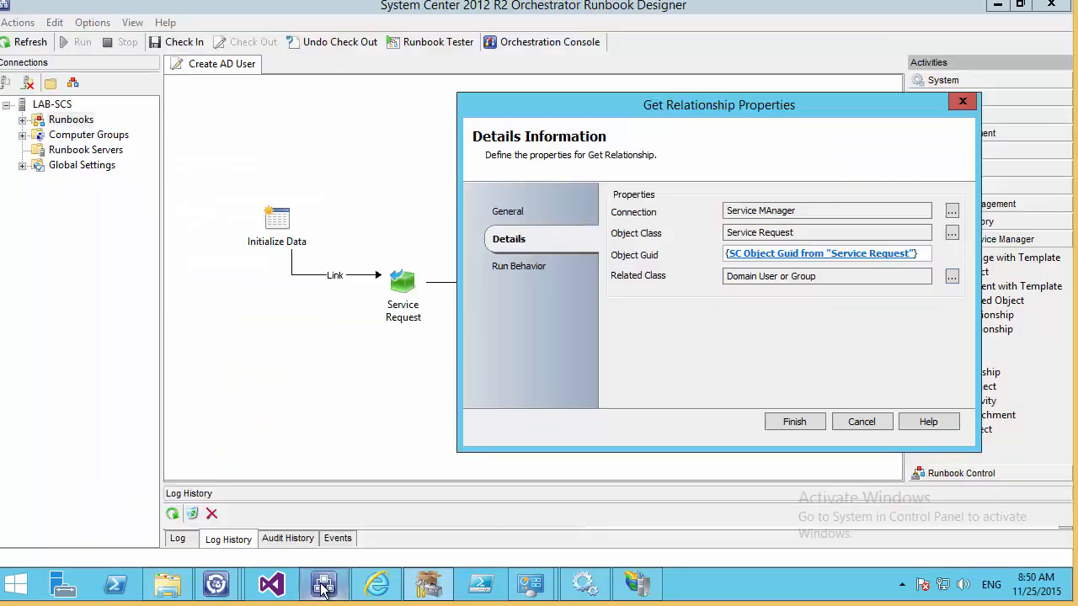
click(794, 422)
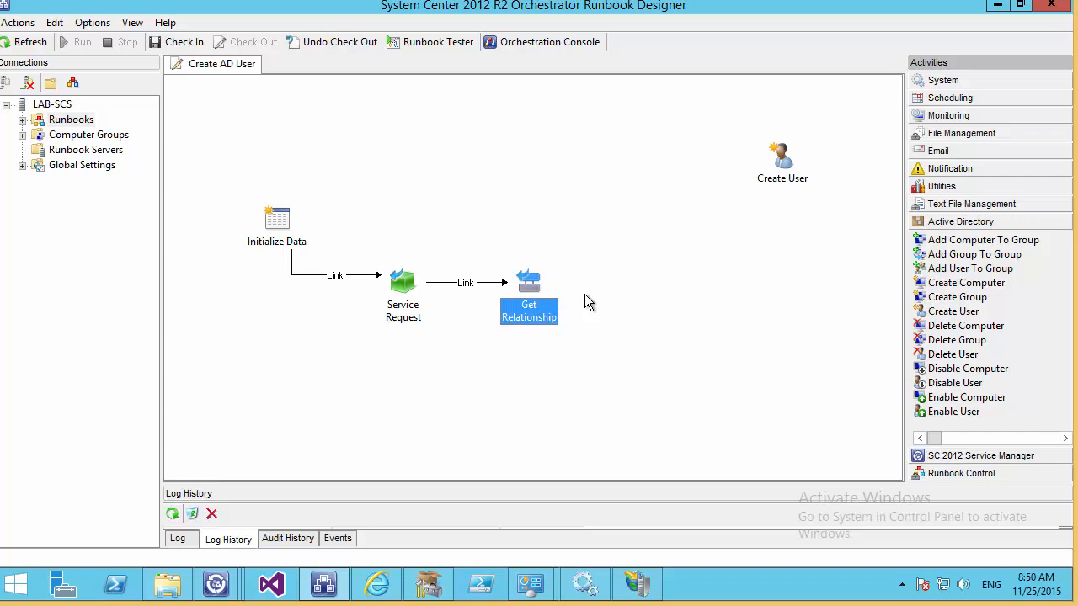
Add a Service Manager Get Object activity after Get Relationship and rename it Users.
click(975, 455)
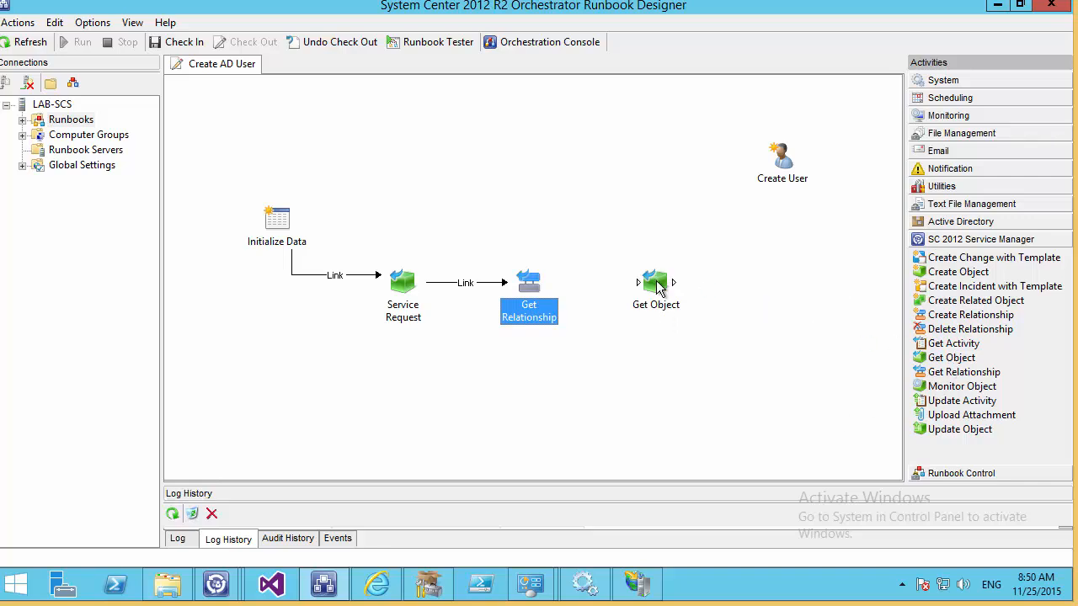
double_click(657, 284)
key(Escape)
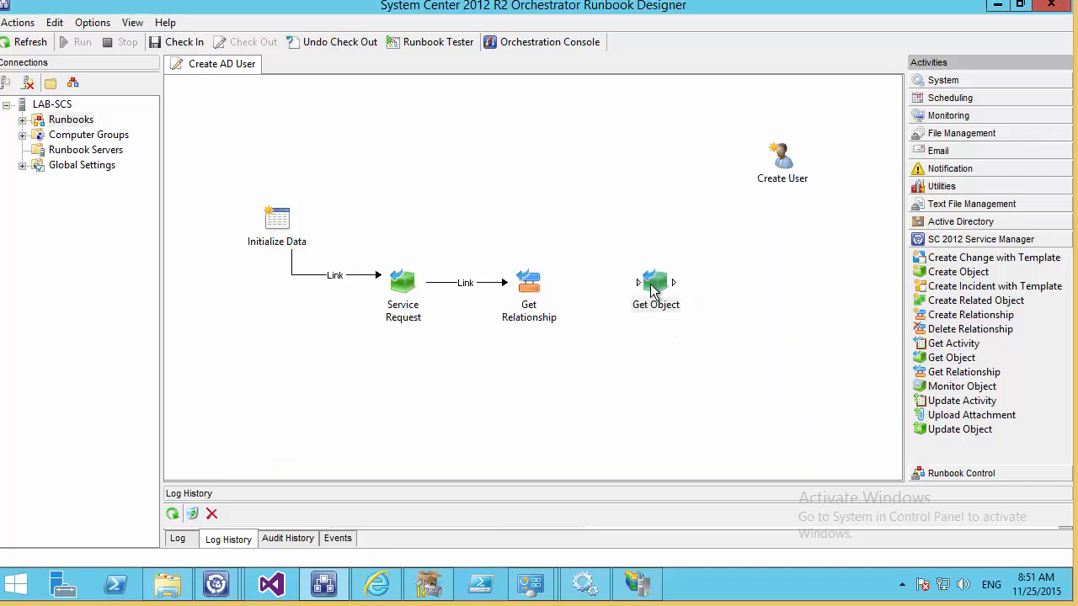
right_click(653, 289)
click(697, 295)
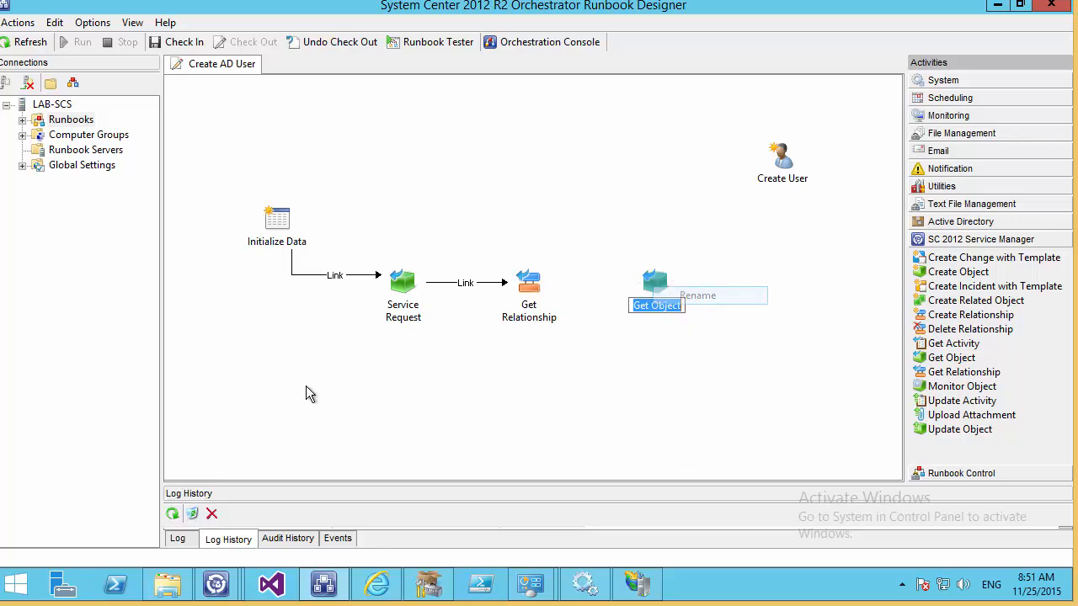
text(Users)
key(Return)
Set the Users activity's connection to Service MAnager and its class to Domain User or Group.
double_click(655, 285)
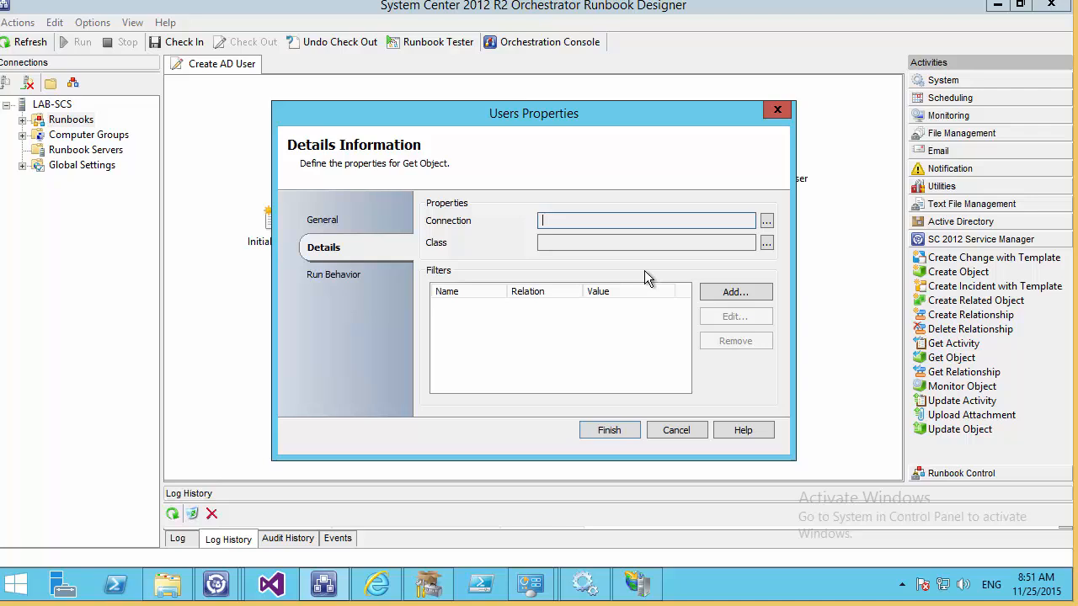
click(767, 221)
double_click(498, 200)
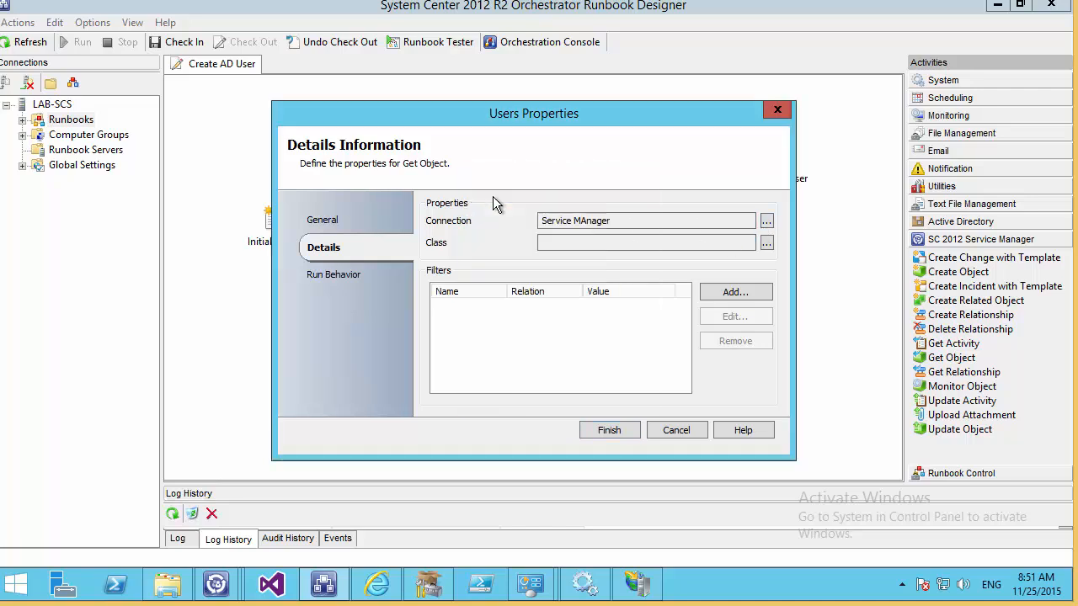
click(767, 243)
scroll(509, 299, down, 9)
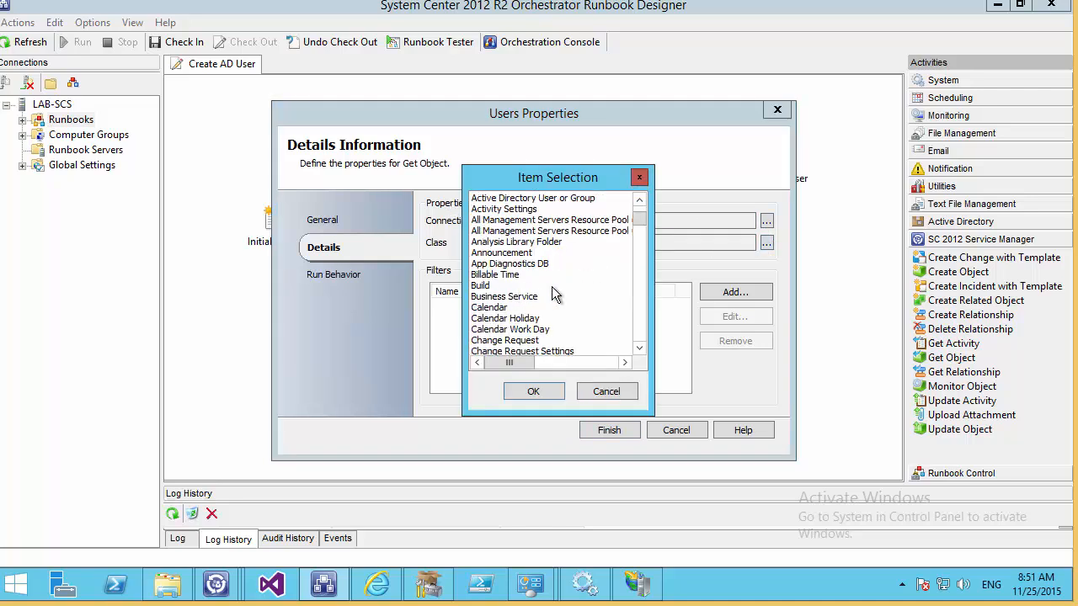
scroll(552, 291, down, 1)
scroll(551, 291, up, 2)
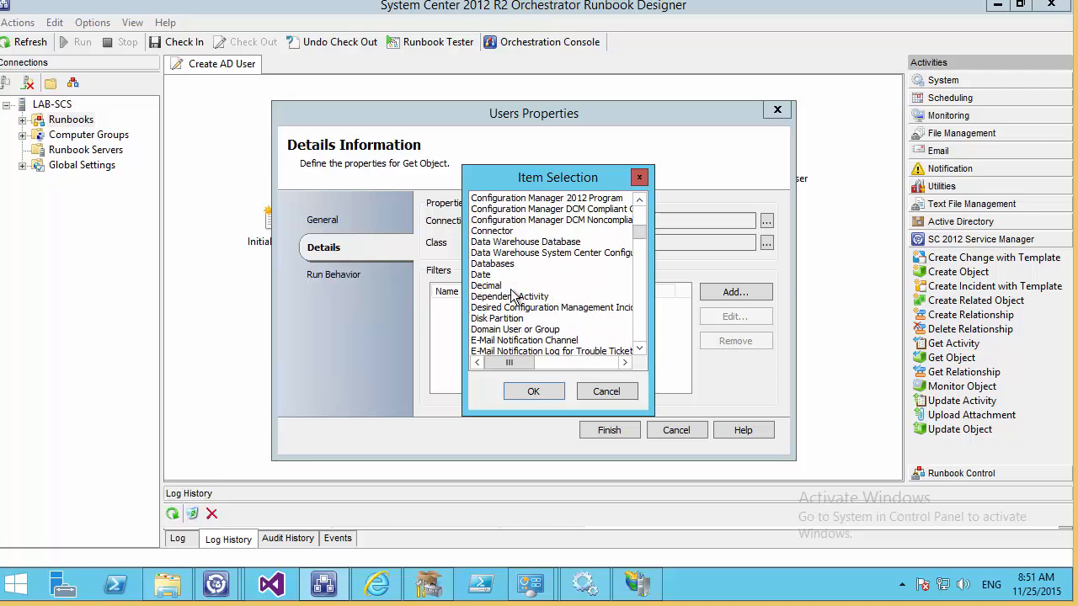
click(505, 334)
double_click(504, 334)
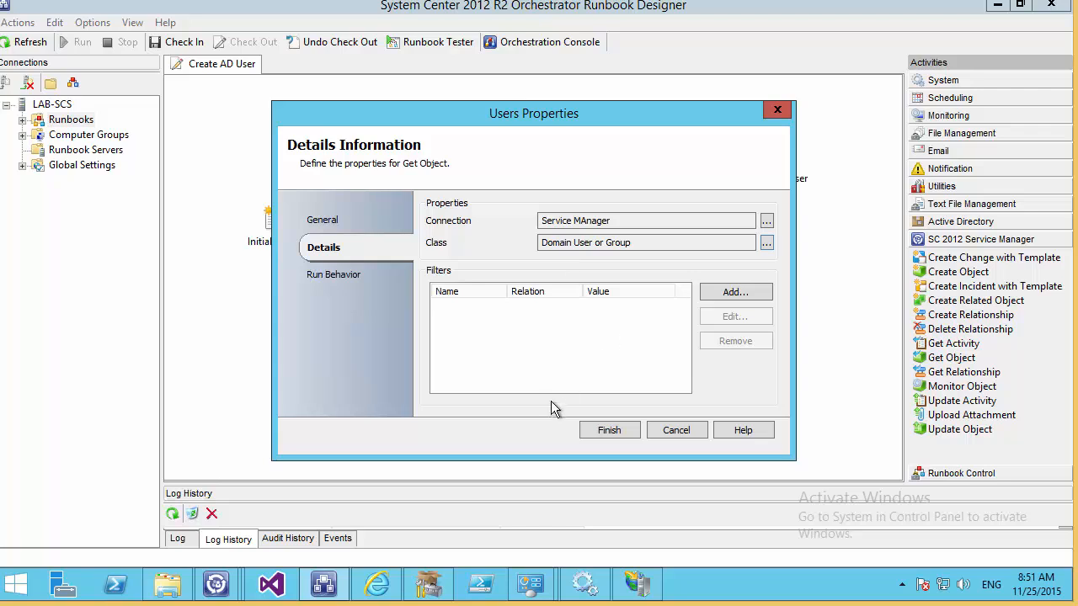
click(735, 292)
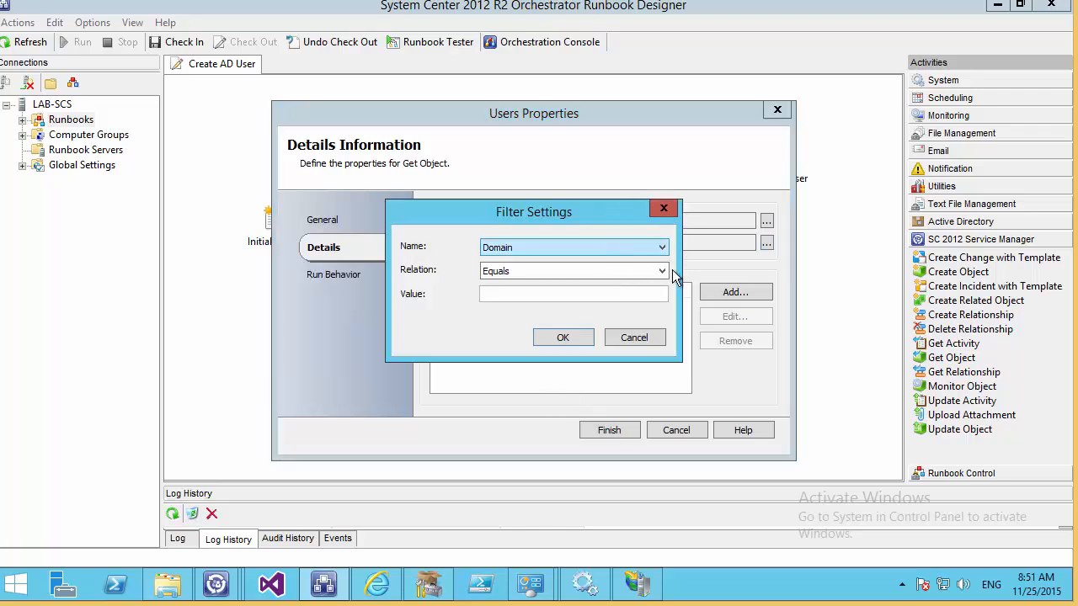
click(662, 247)
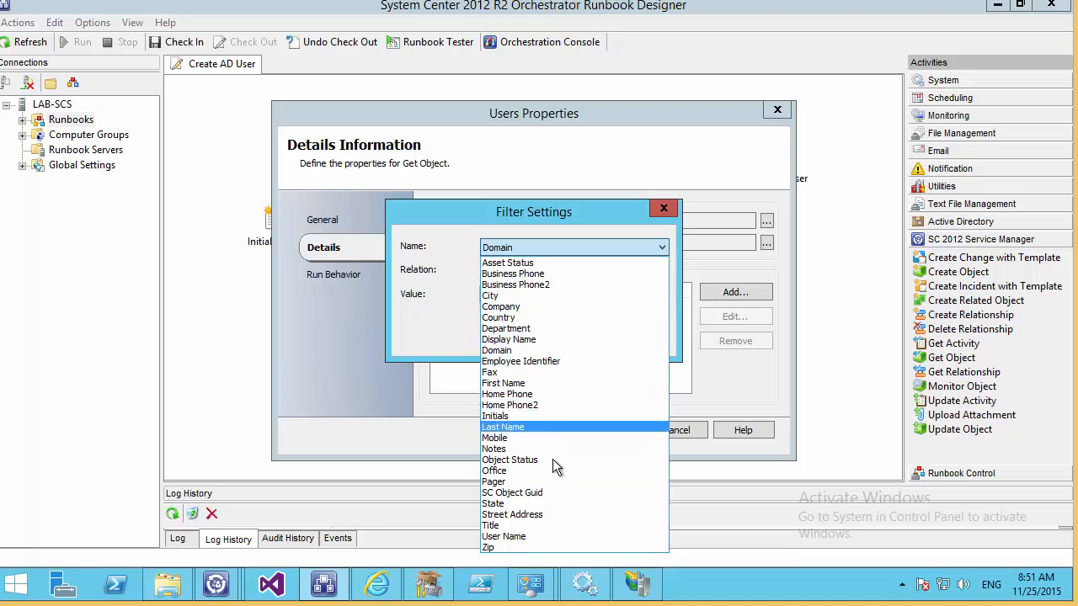
click(536, 492)
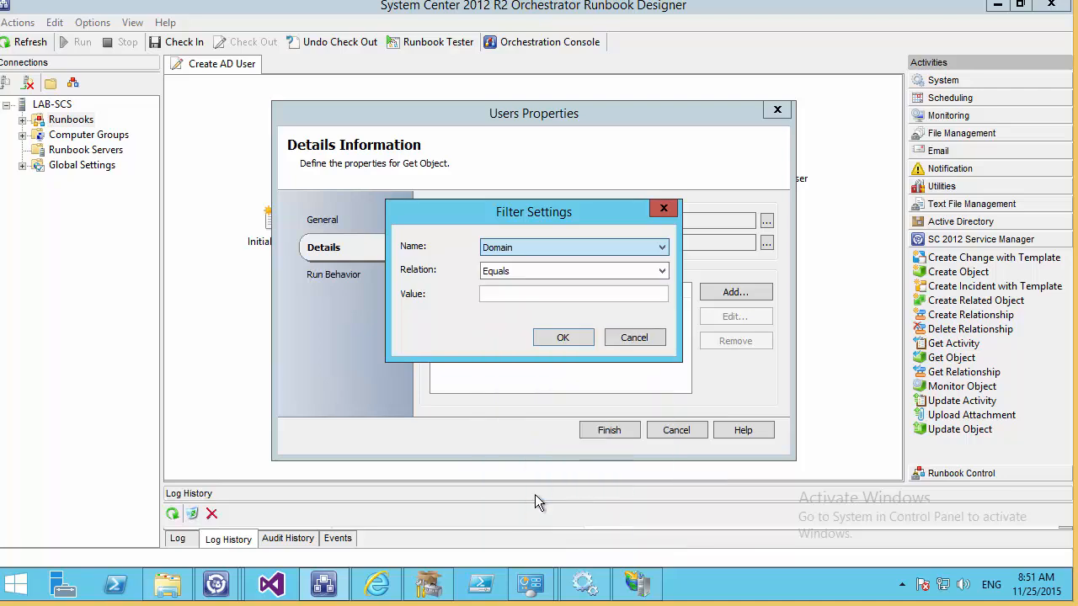
right_click(522, 302)
mouse_move(573, 312)
click(680, 311)
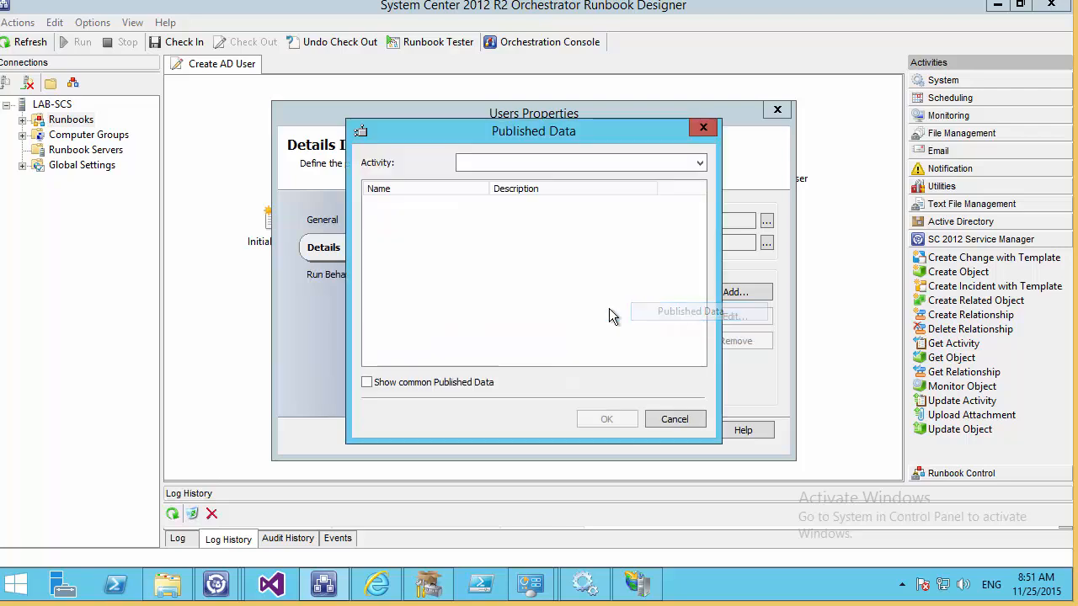
click(625, 164)
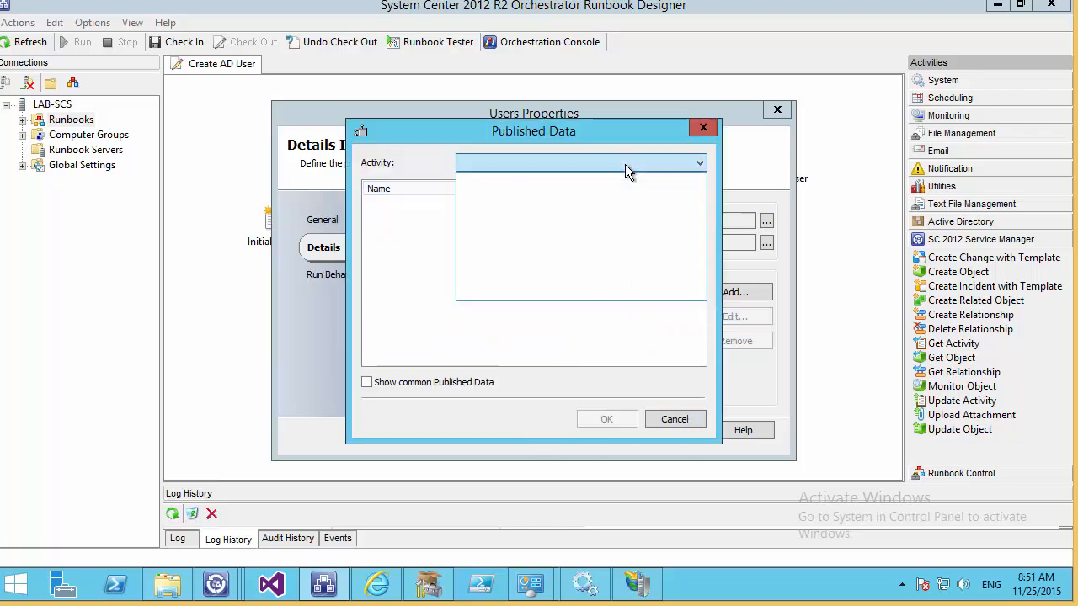
click(673, 421)
click(612, 339)
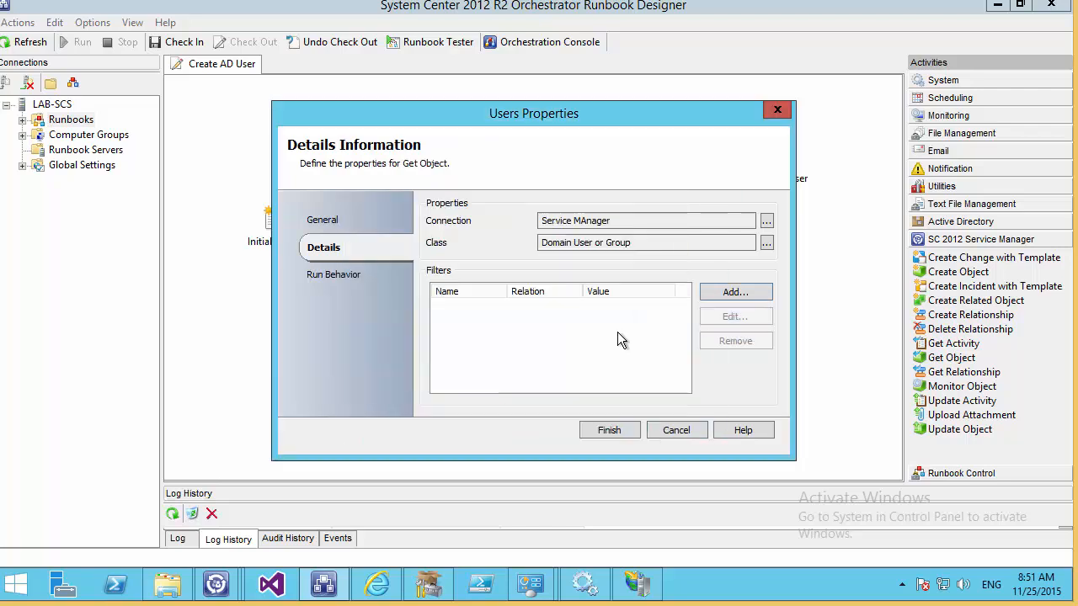
Save the Users properties and link the Get Relationship activity to Users.
click(607, 428)
drag(548, 280, 656, 286)
Add a filter to Users where SC Object Guid equals the published data Related Object Guid from Get Relationship, and save the properties.
double_click(656, 288)
click(729, 294)
click(548, 247)
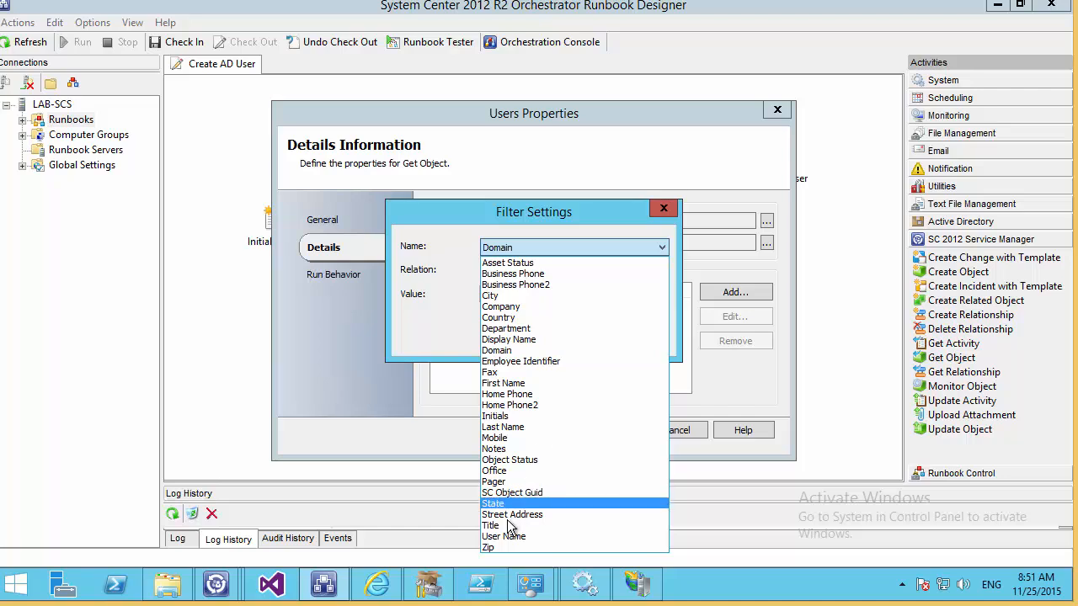
click(511, 494)
right_click(502, 294)
mouse_move(535, 310)
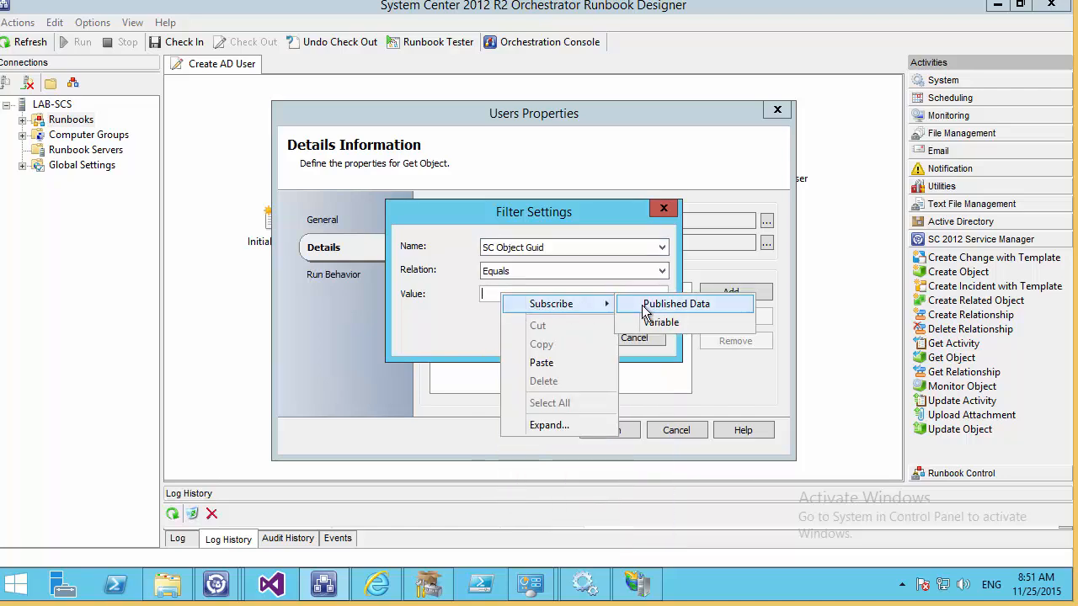
click(665, 305)
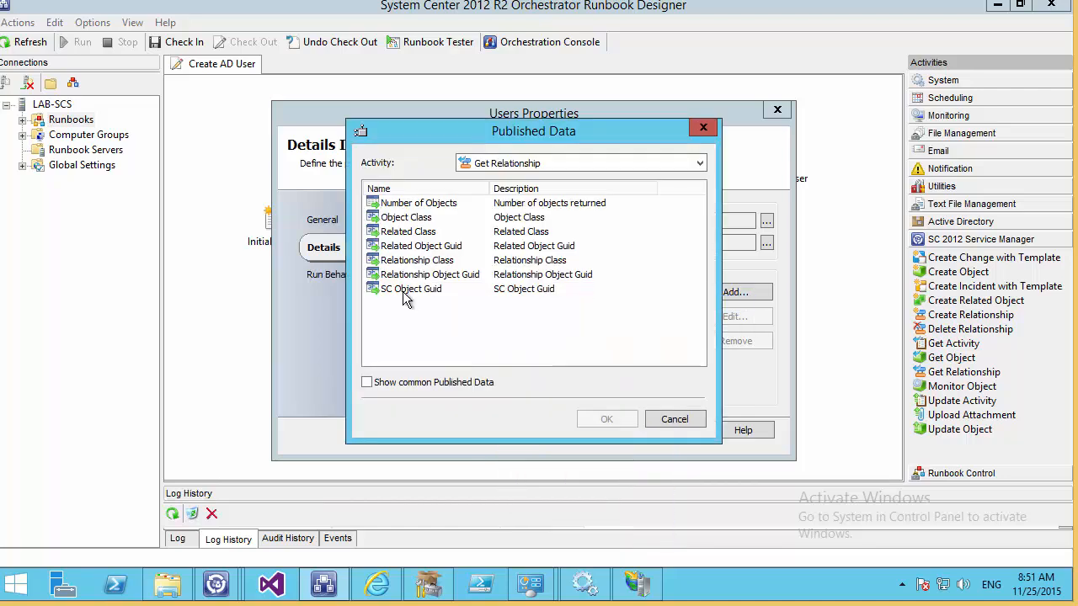
double_click(404, 246)
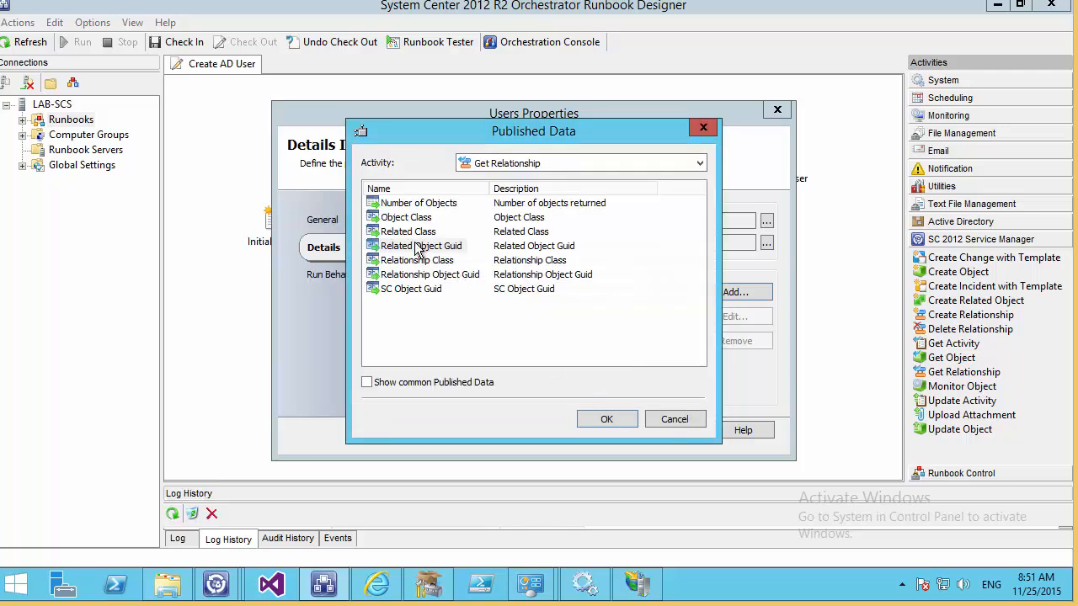
click(594, 419)
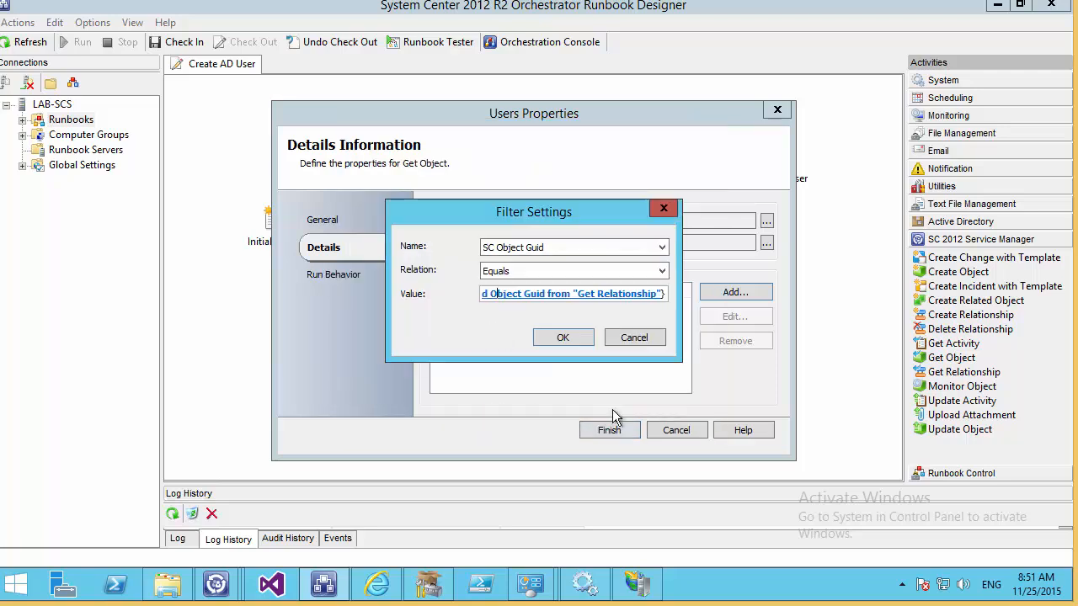
click(579, 337)
click(599, 427)
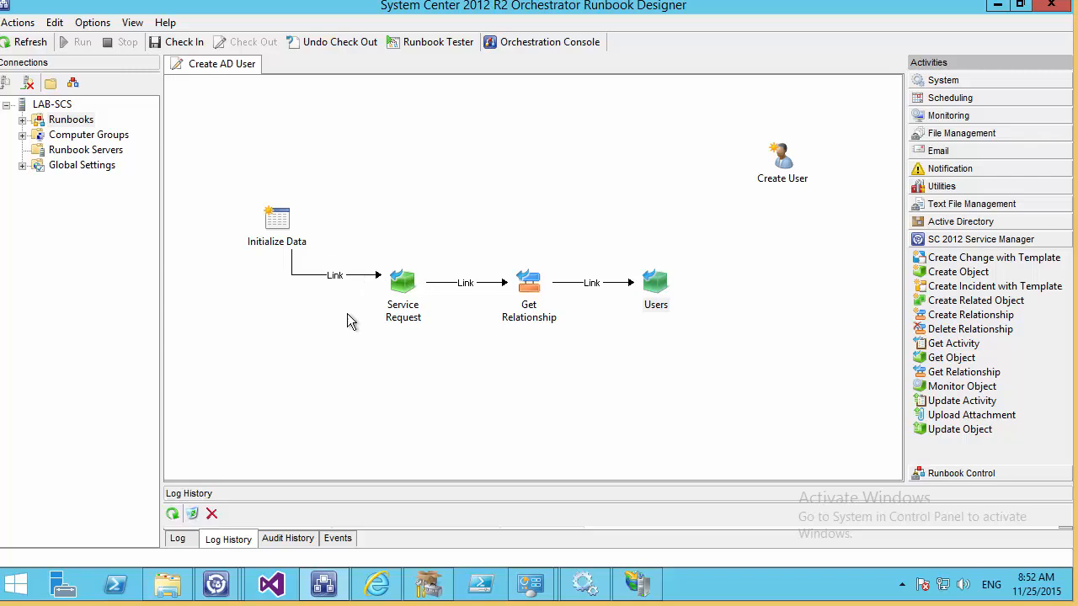
Review the Get Relationship activity's connection, object class, object guid and related class without changing them.
click(408, 289)
double_click(523, 283)
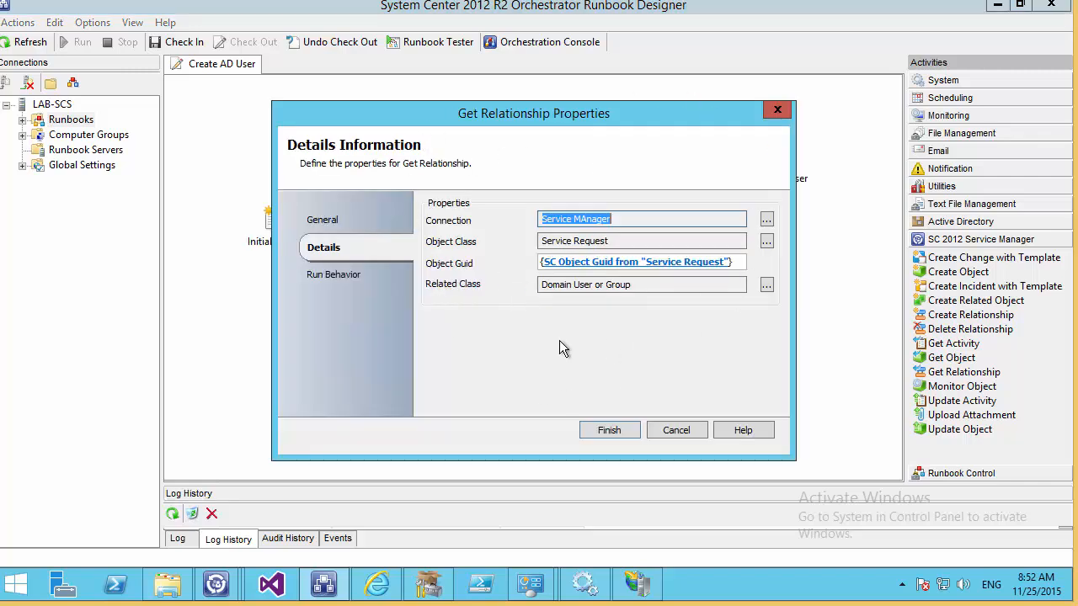
click(675, 431)
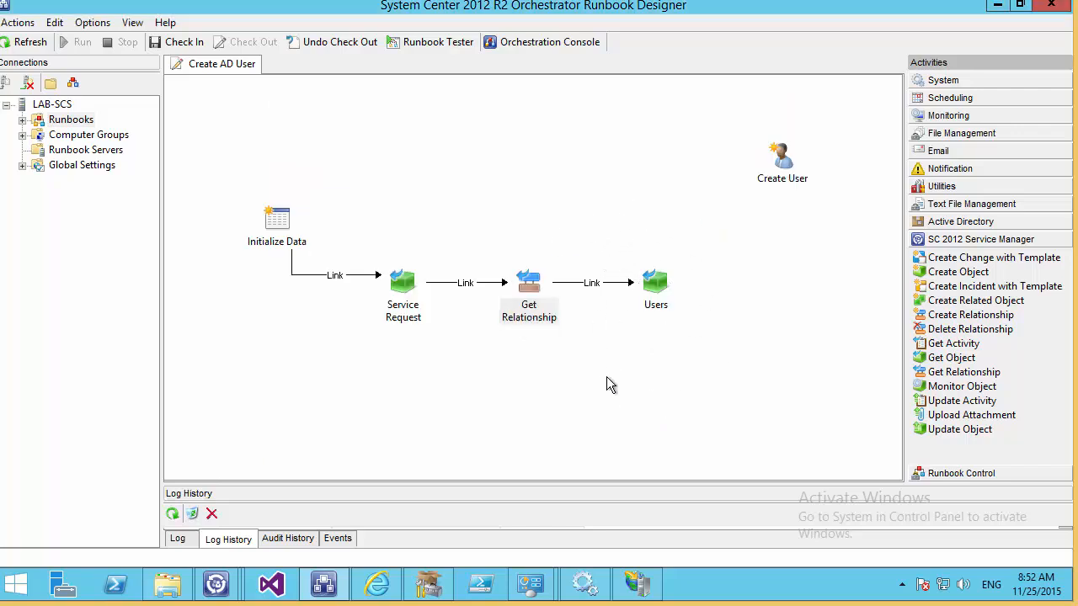
Link Users to the Create User activity placed in line after it, and check in the runbook without a comment.
click(781, 169)
drag(776, 296, 760, 291)
drag(674, 284, 769, 295)
click(657, 207)
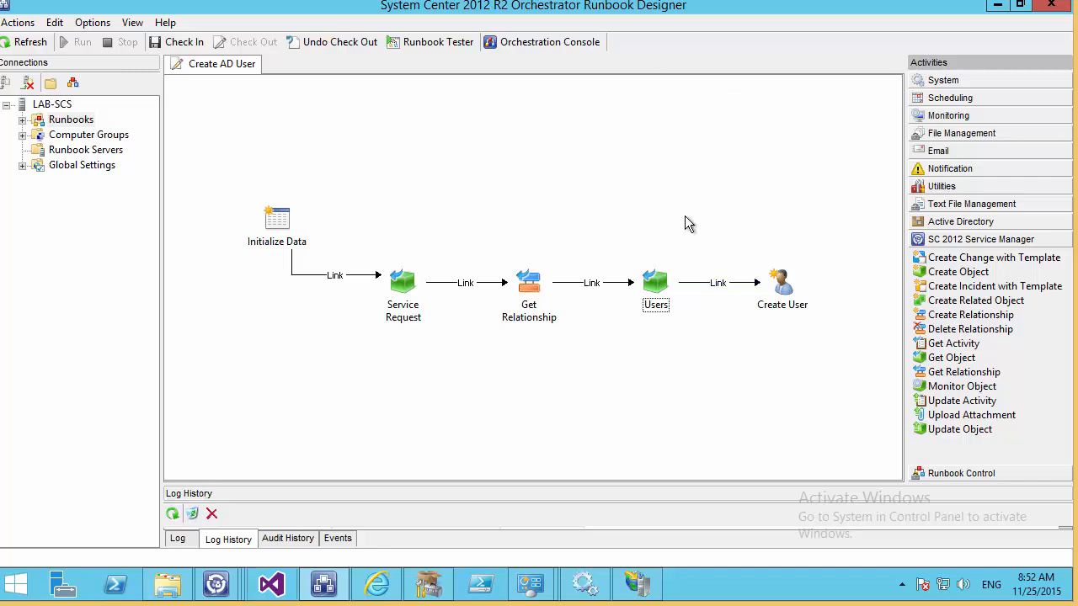
click(180, 41)
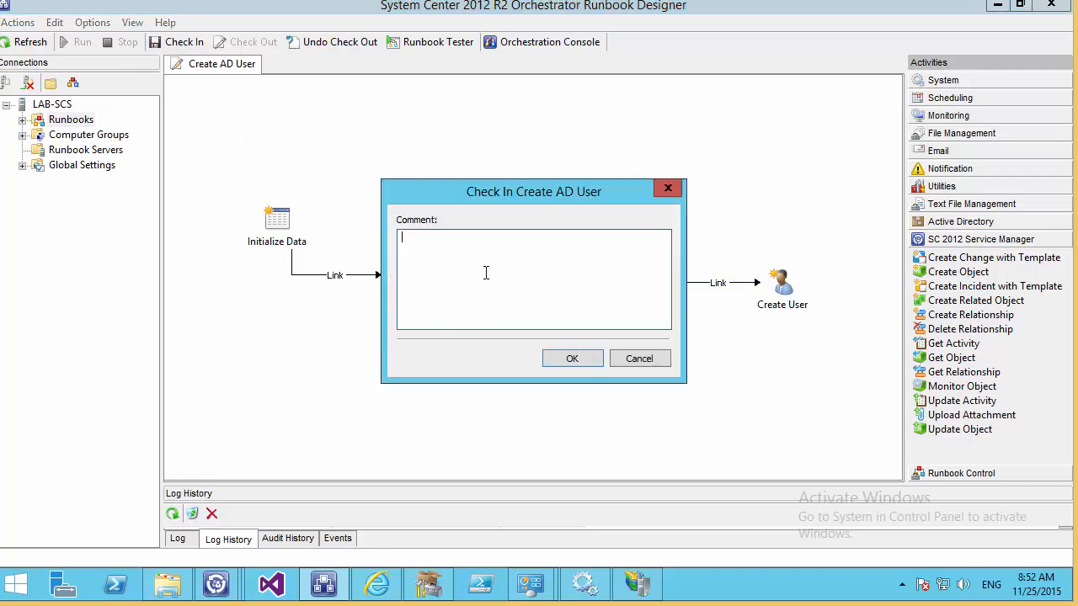
click(572, 359)
Switch to the Service Manager self-service portal in the browser and open the Create New AD User form from the Service Catalog.
key(alt+Tab)
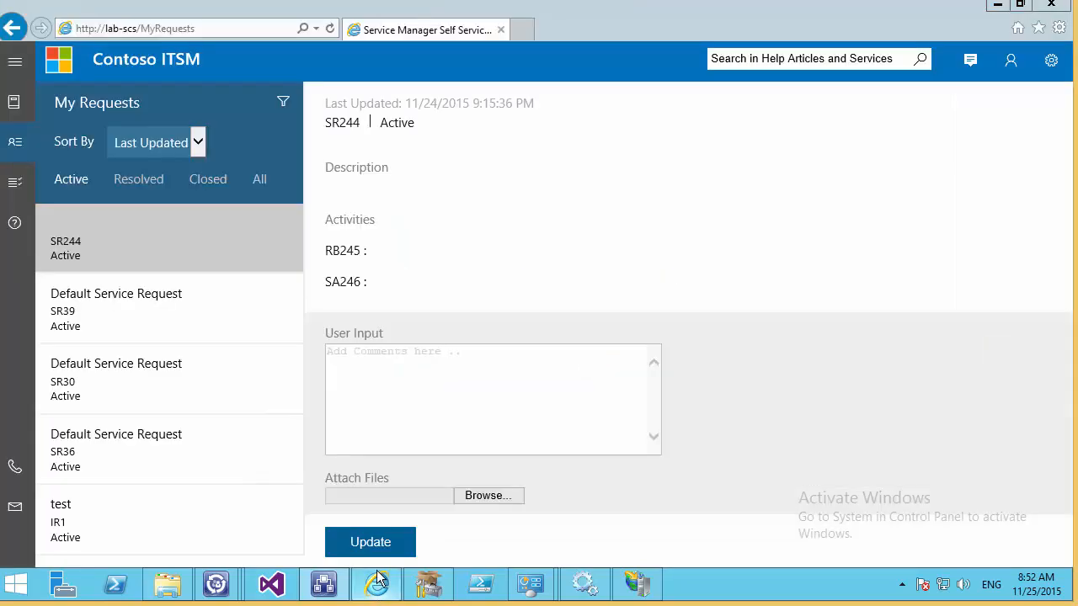
click(15, 66)
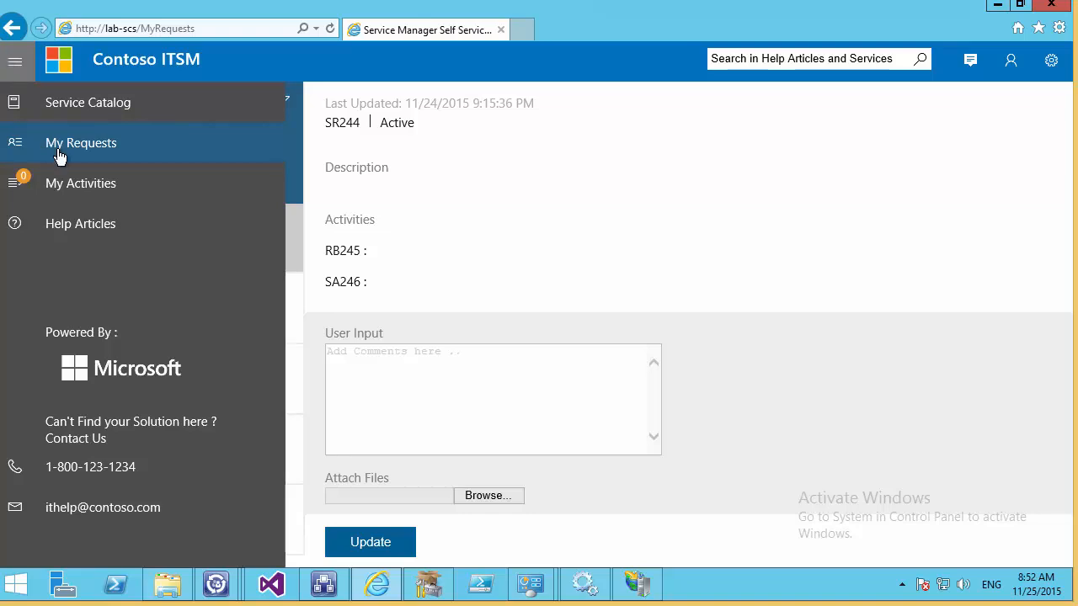
click(69, 113)
click(403, 262)
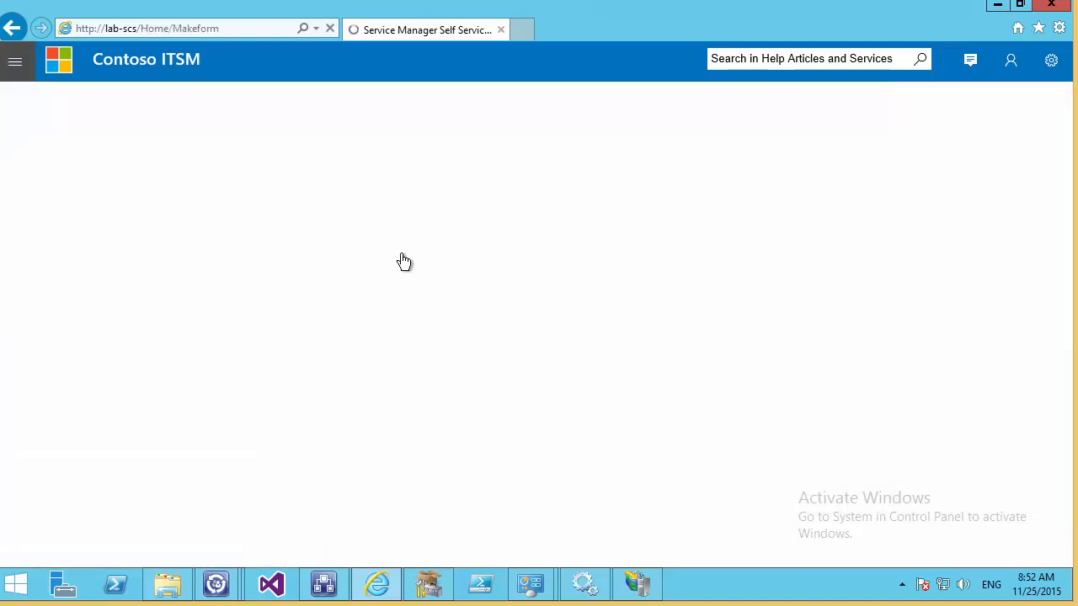
Fill in the request with username test99, first name lkl;k and surname l;kl;k, and submit it.
text(test99)
key(Tab)
text(lkl;k)
key(Tab)
text(l;k)
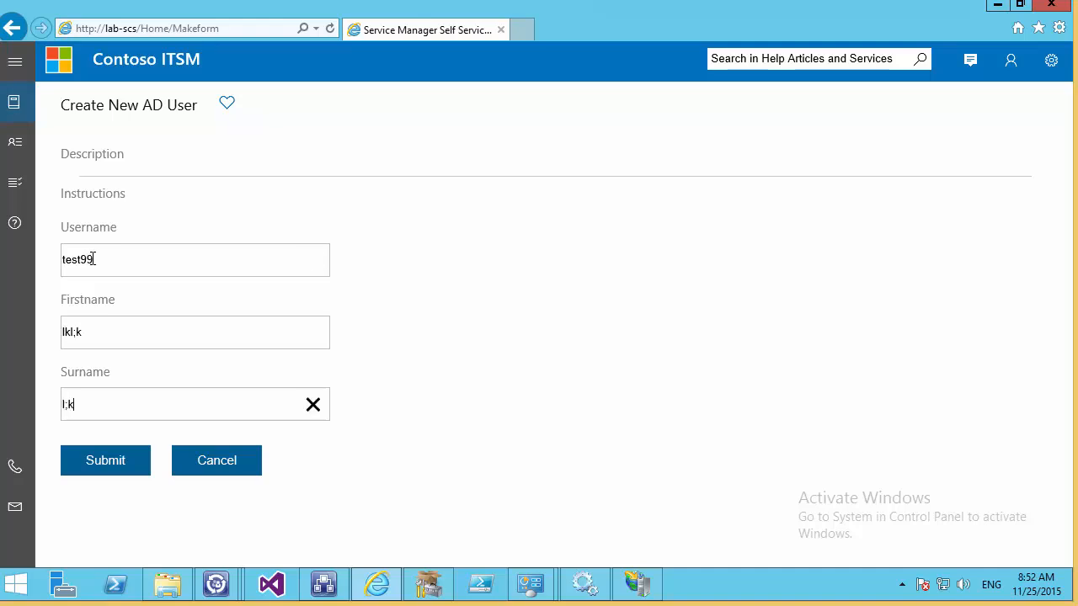
click(103, 460)
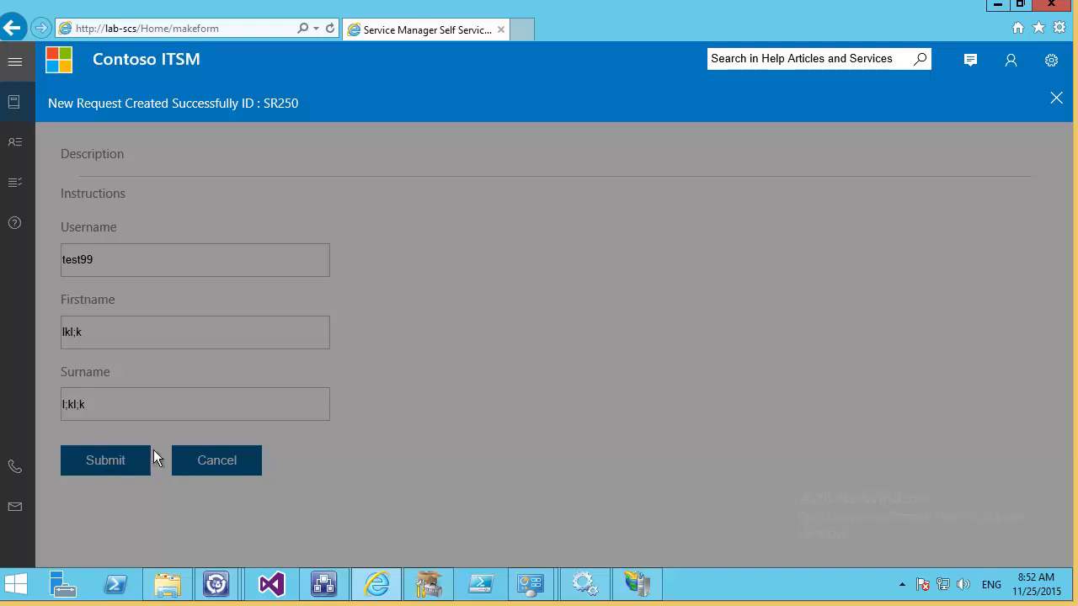
Return to the Runbook Designer, enlarge and refresh the log history, and open the details of the latest run.
click(997, 5)
click(323, 585)
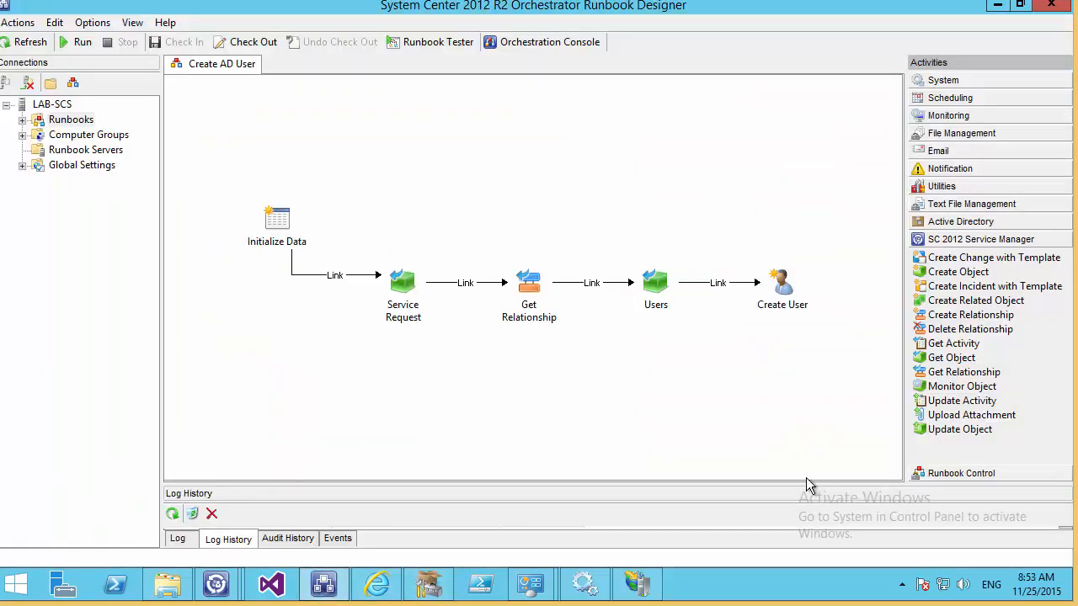
drag(809, 484, 773, 386)
click(172, 418)
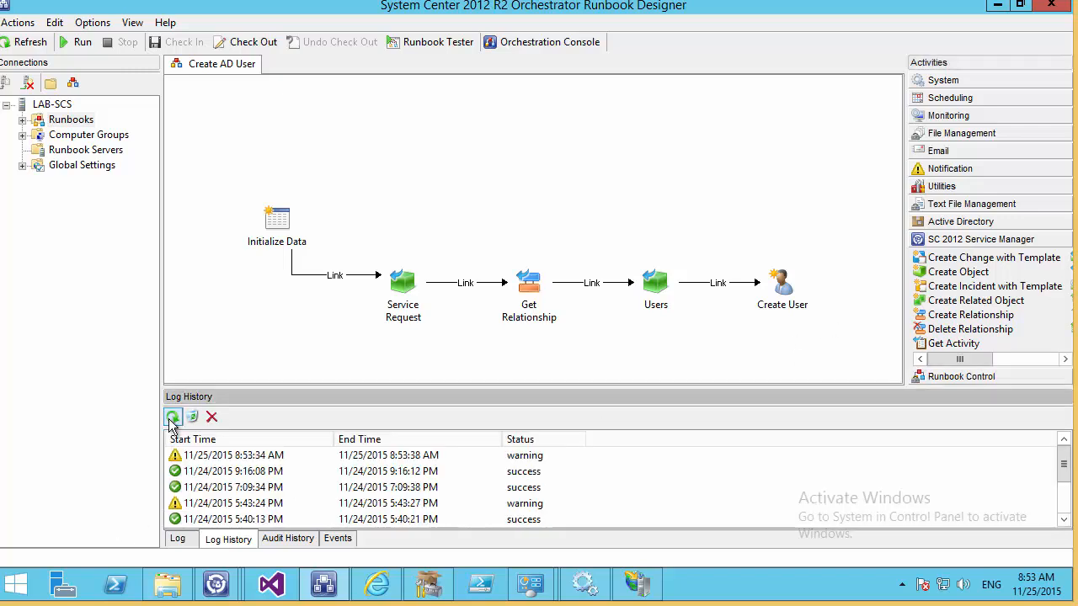
double_click(209, 456)
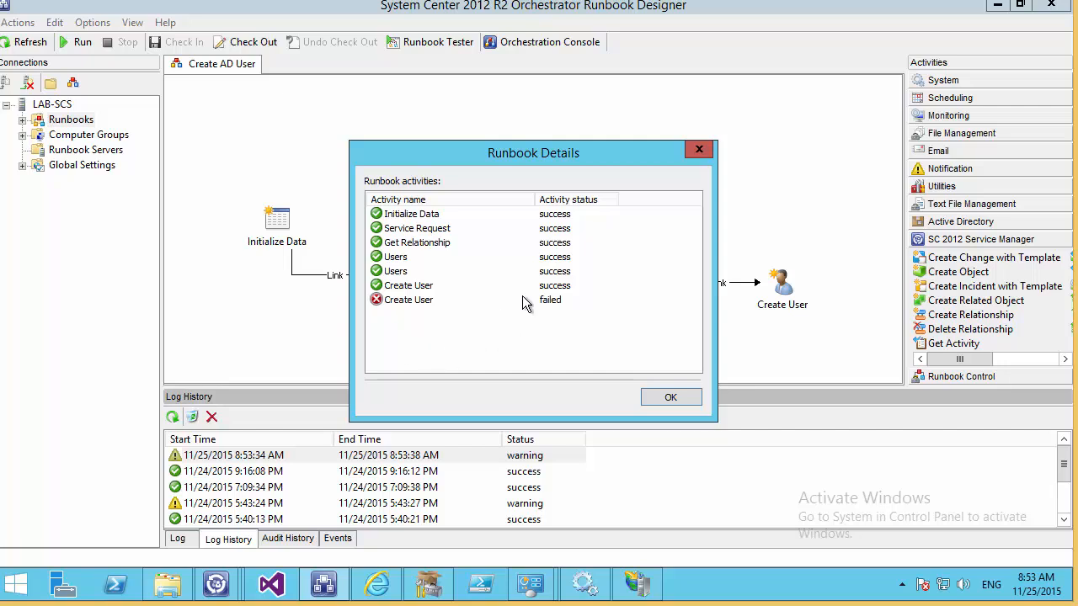
Examine the error summary of the failed Create User activity in the latest run's details.
key(Escape)
double_click(231, 455)
double_click(404, 300)
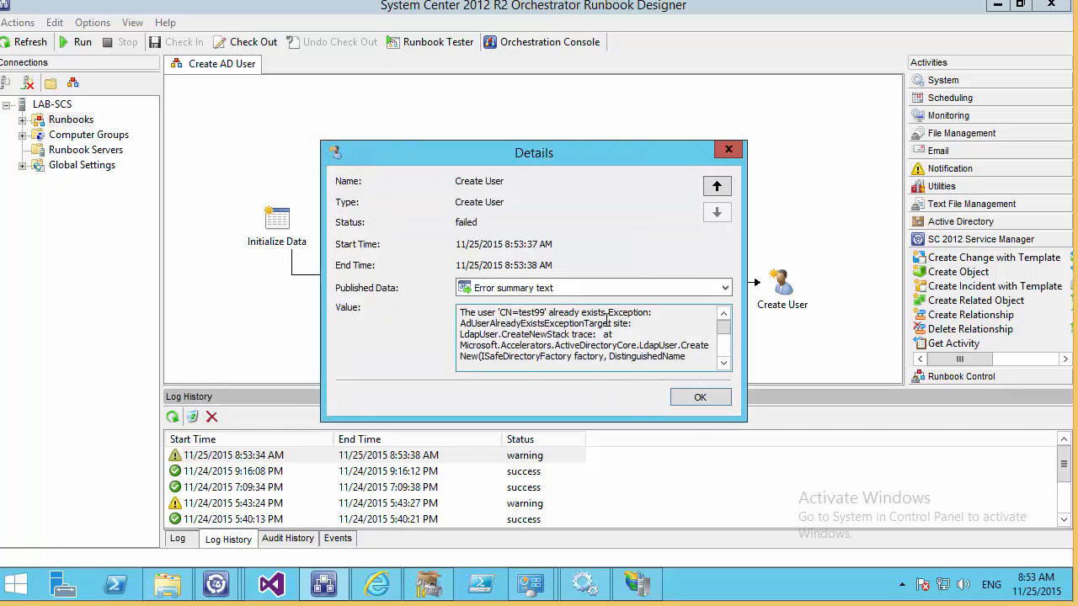
click(705, 398)
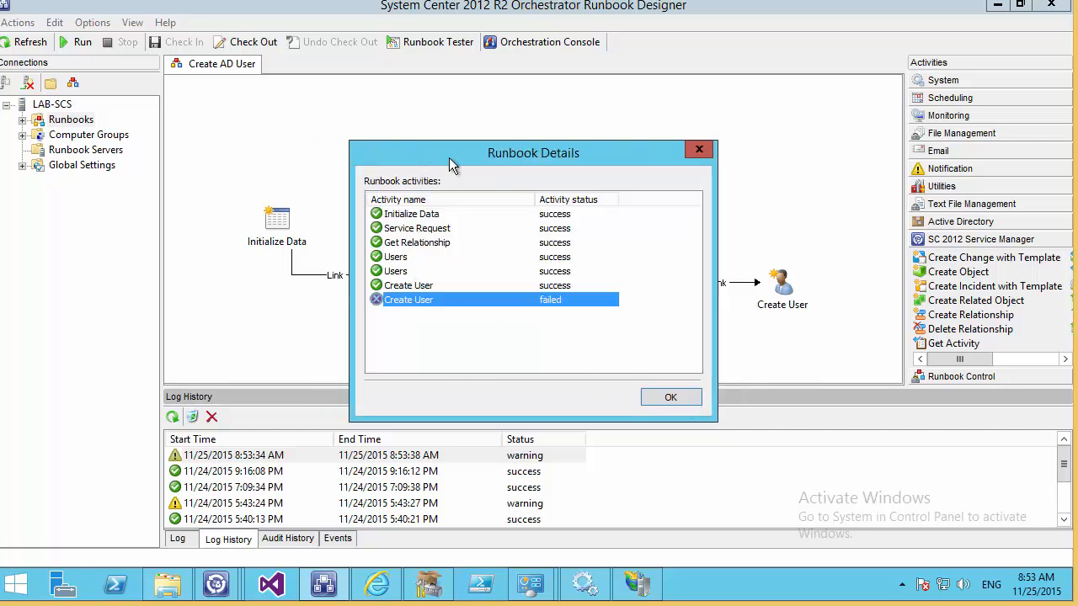
drag(401, 154, 542, 67)
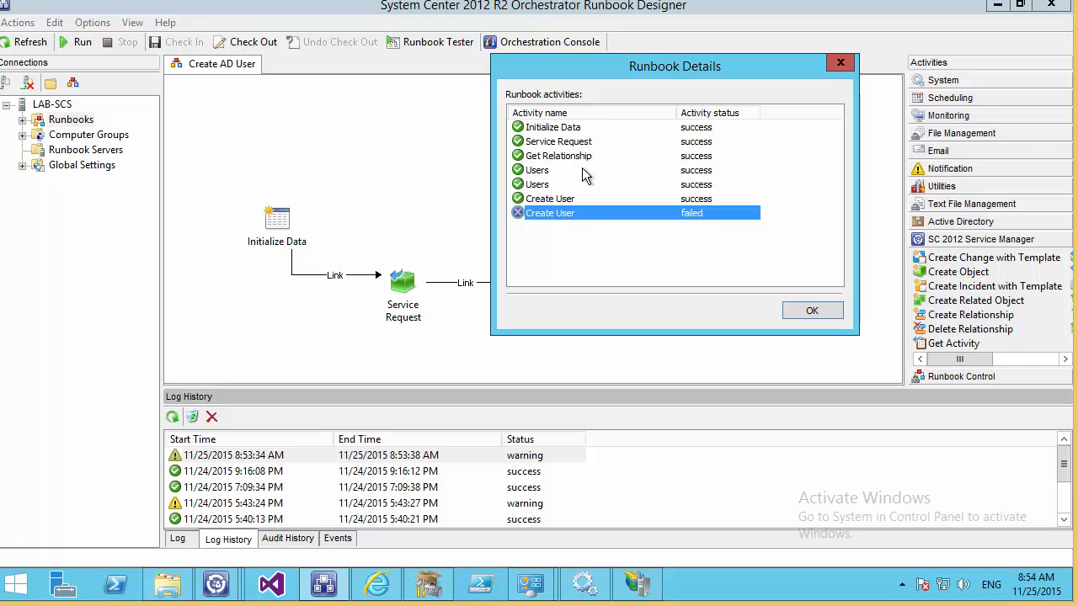
click(514, 158)
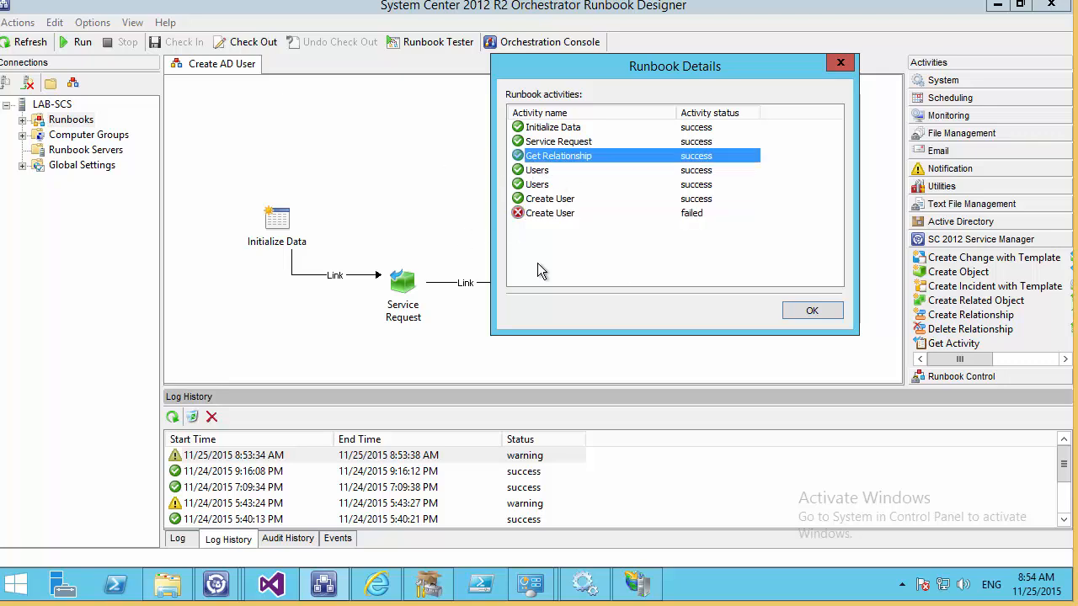
Copy the ID value from the Initialize Data activity's details in the latest run and close the run details.
double_click(543, 128)
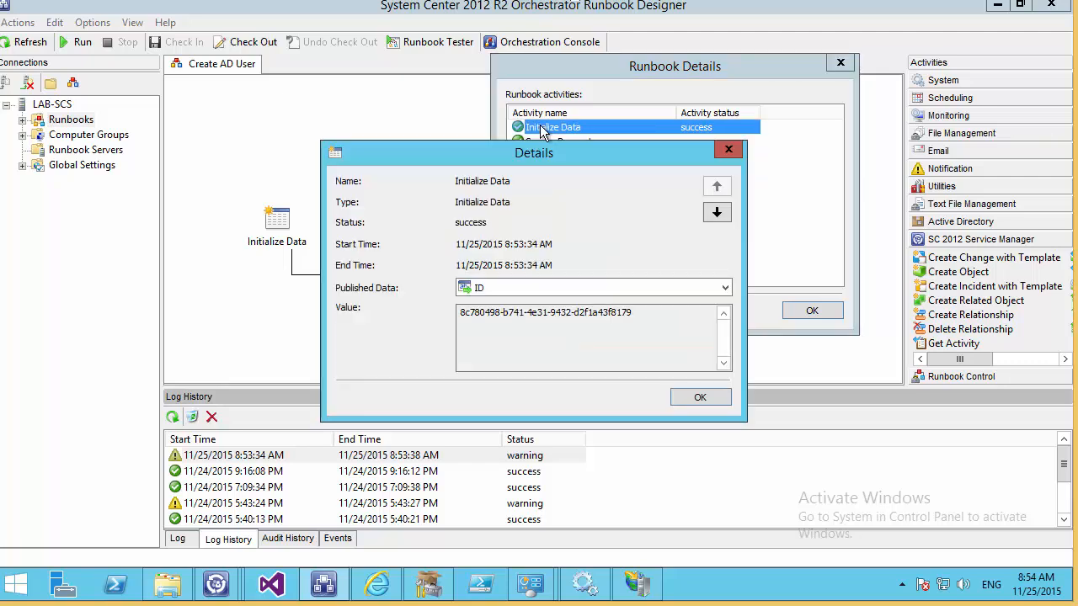
drag(646, 315, 410, 355)
right_click(528, 331)
click(559, 364)
click(689, 402)
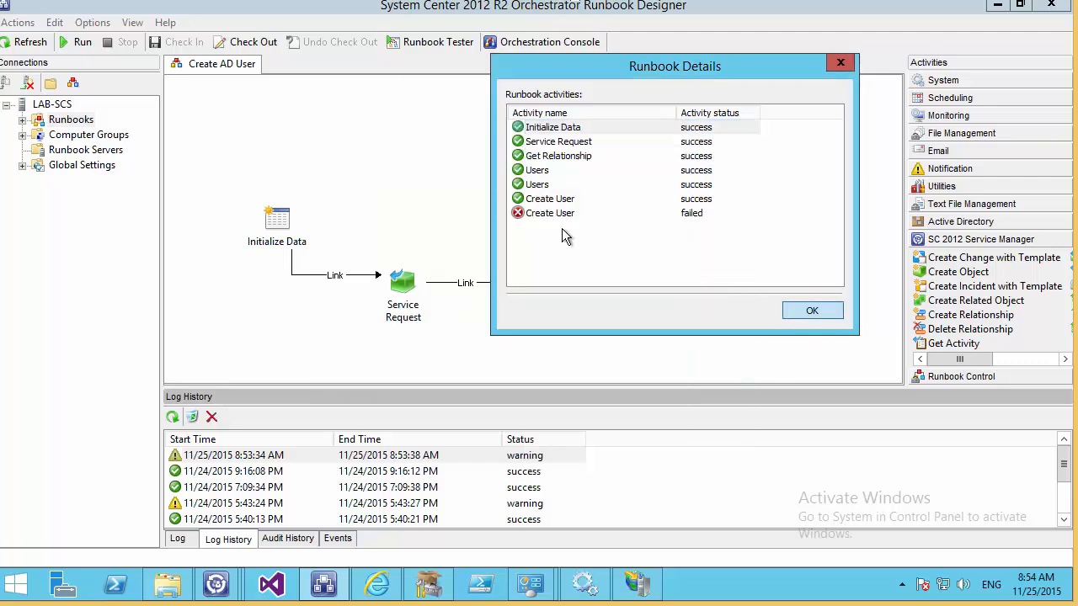
key(Return)
Run the Create AD User runbook in a maximized Runbook Tester with the copied ID as the Initialize Data parameter.
click(452, 44)
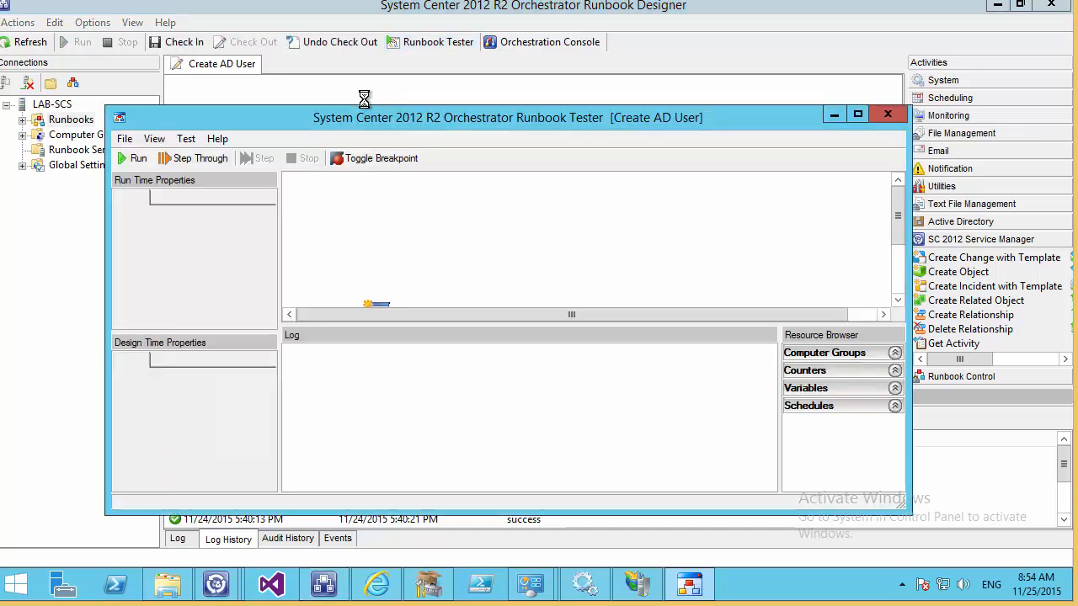
click(856, 116)
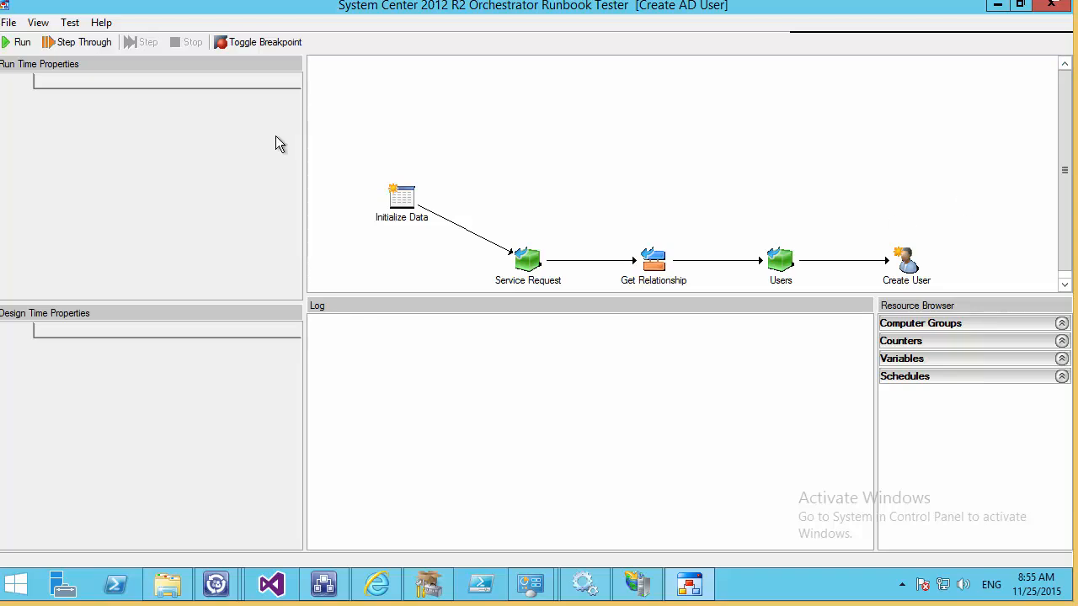
click(10, 42)
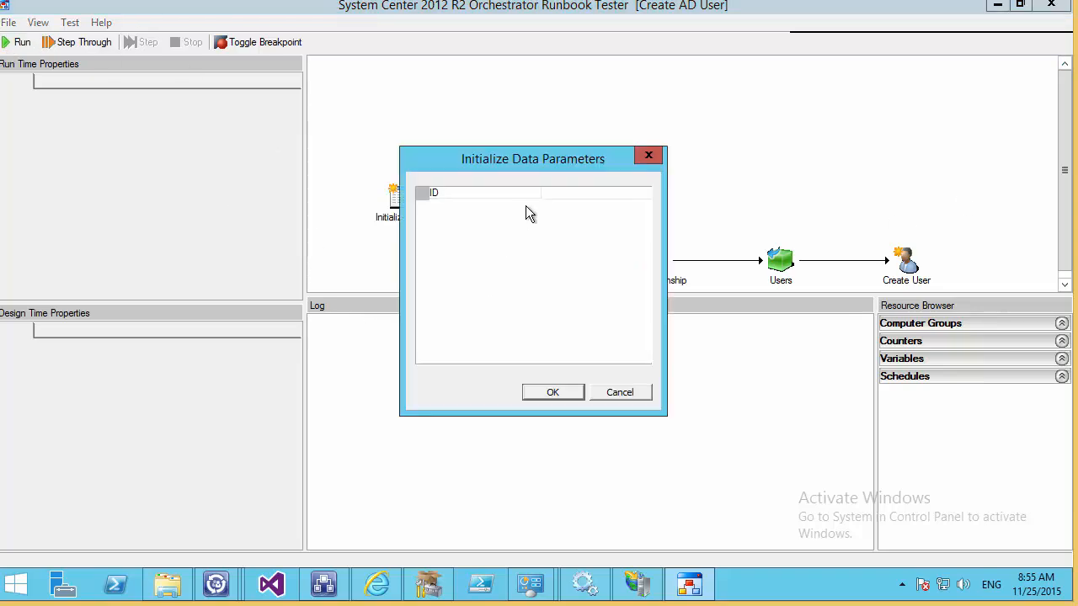
right_click(559, 195)
click(584, 260)
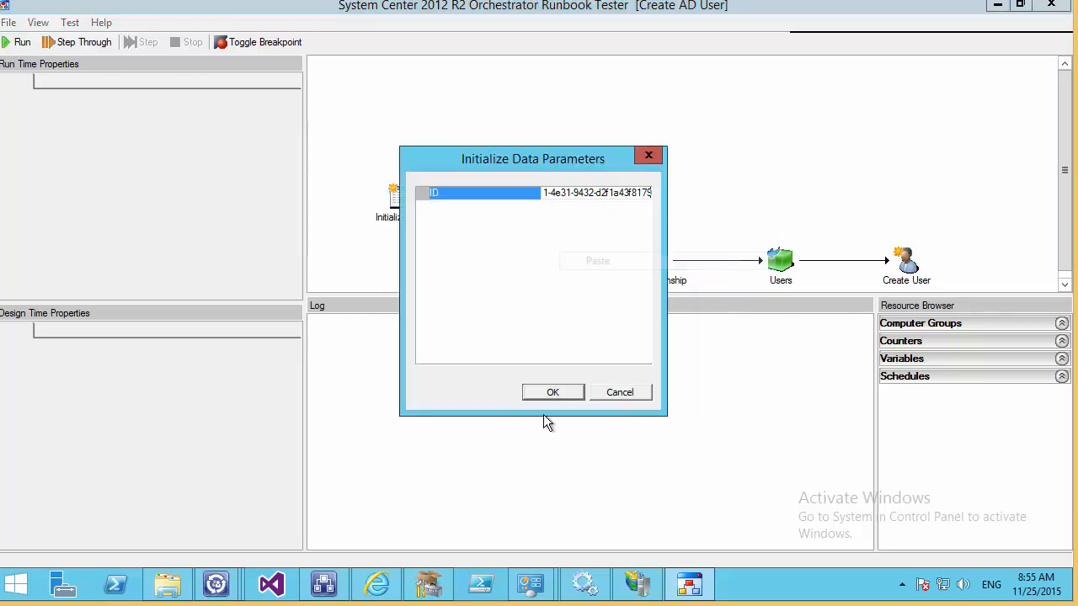
key(Return)
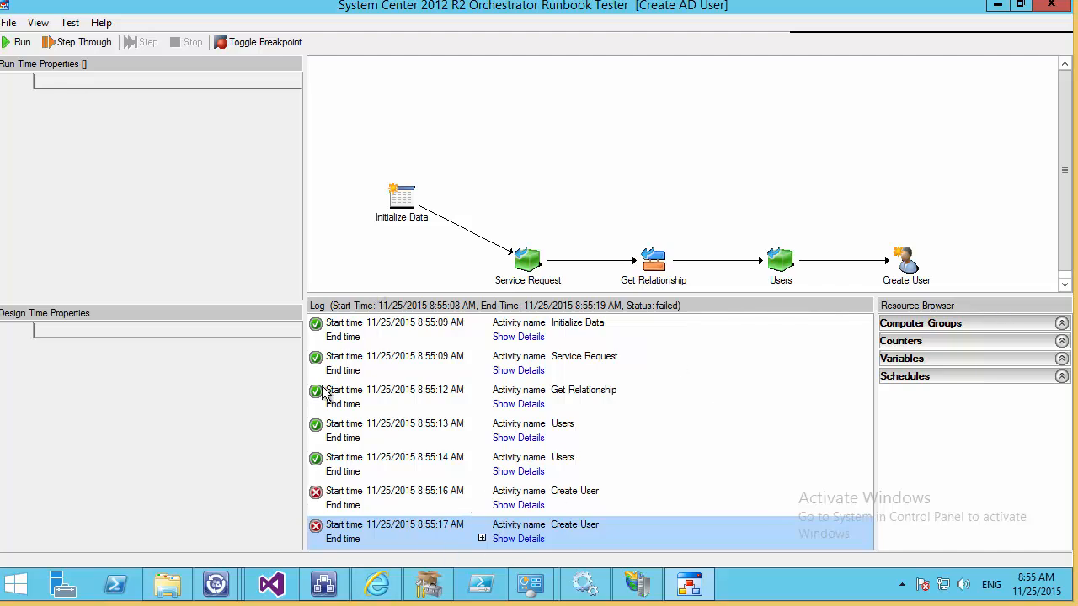
Examine the related and relationship classes in the published data of the Get Relationship activity in the test log.
click(421, 402)
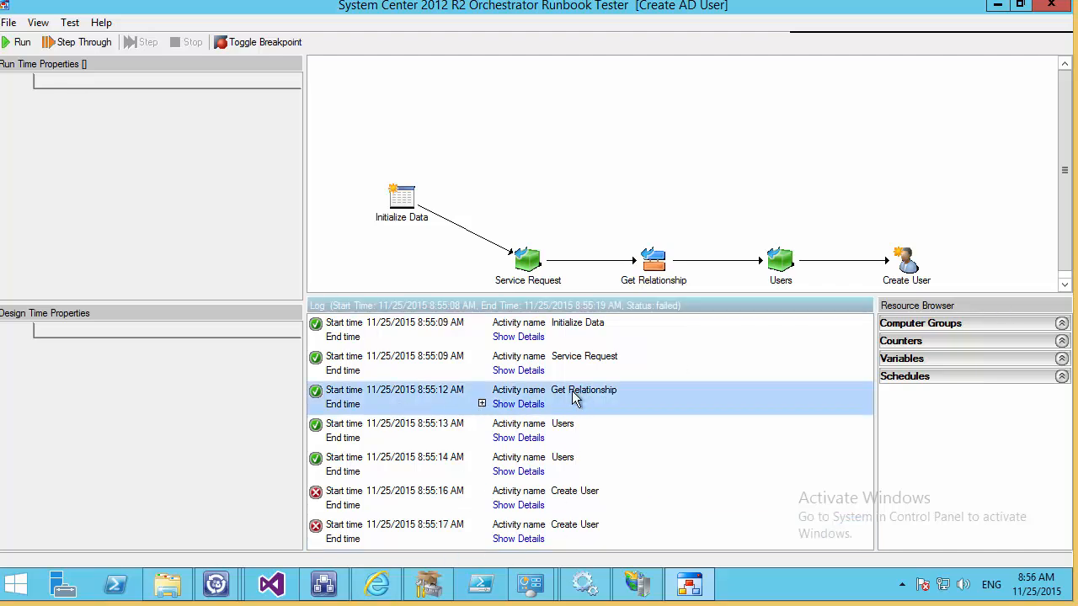
click(520, 406)
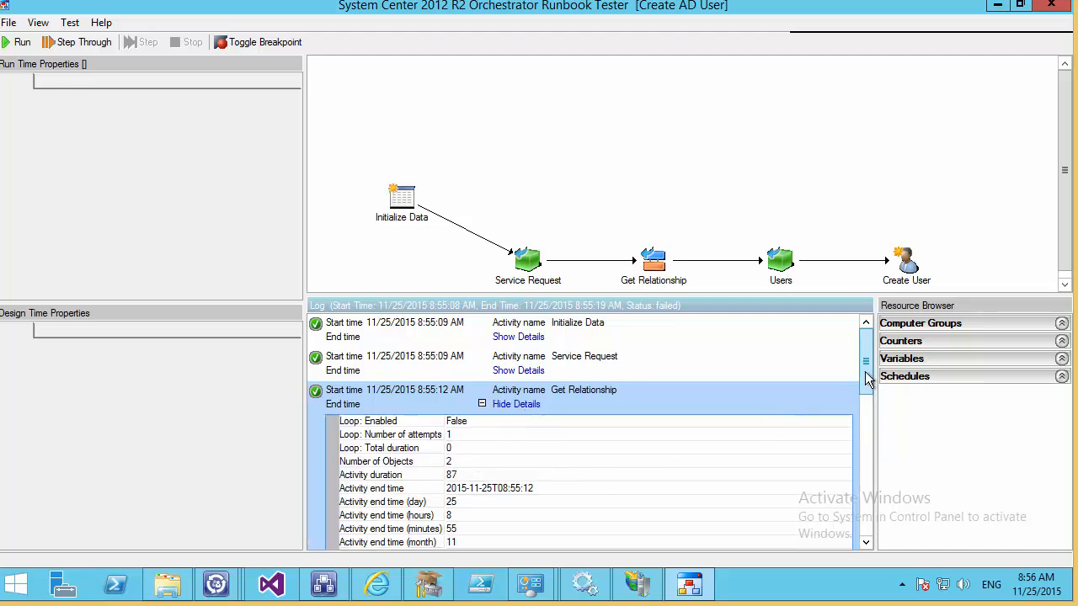
drag(870, 383, 875, 494)
click(568, 405)
click(843, 405)
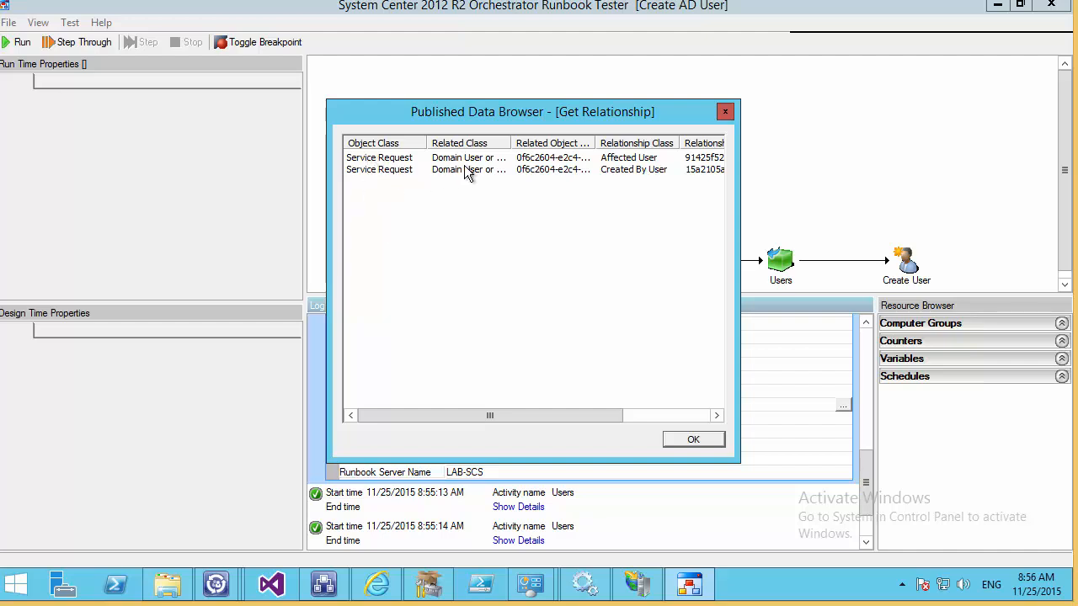
drag(510, 143, 580, 143)
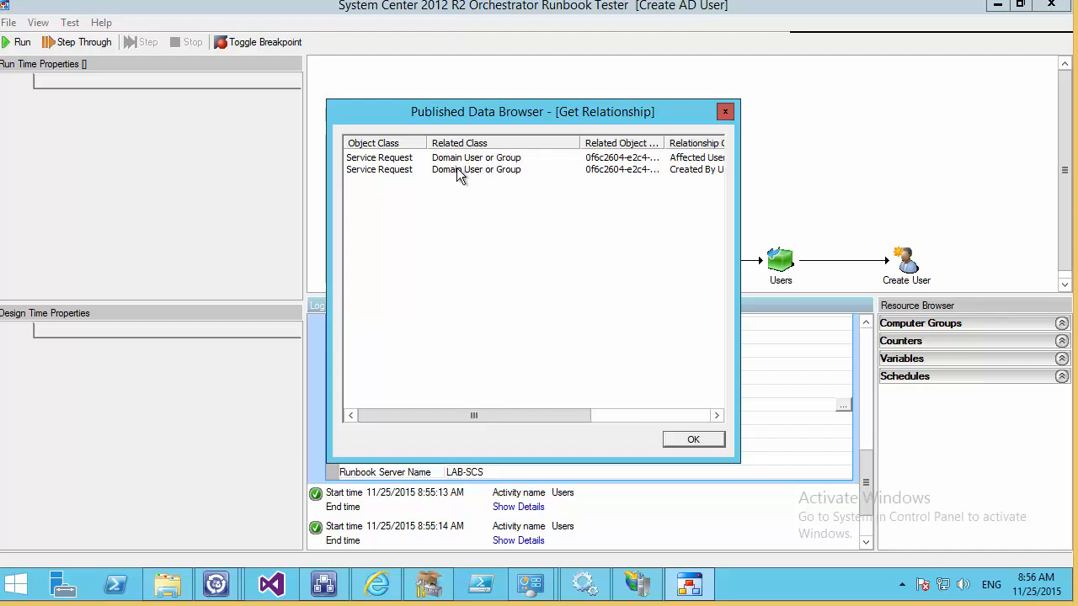
drag(547, 144, 543, 143)
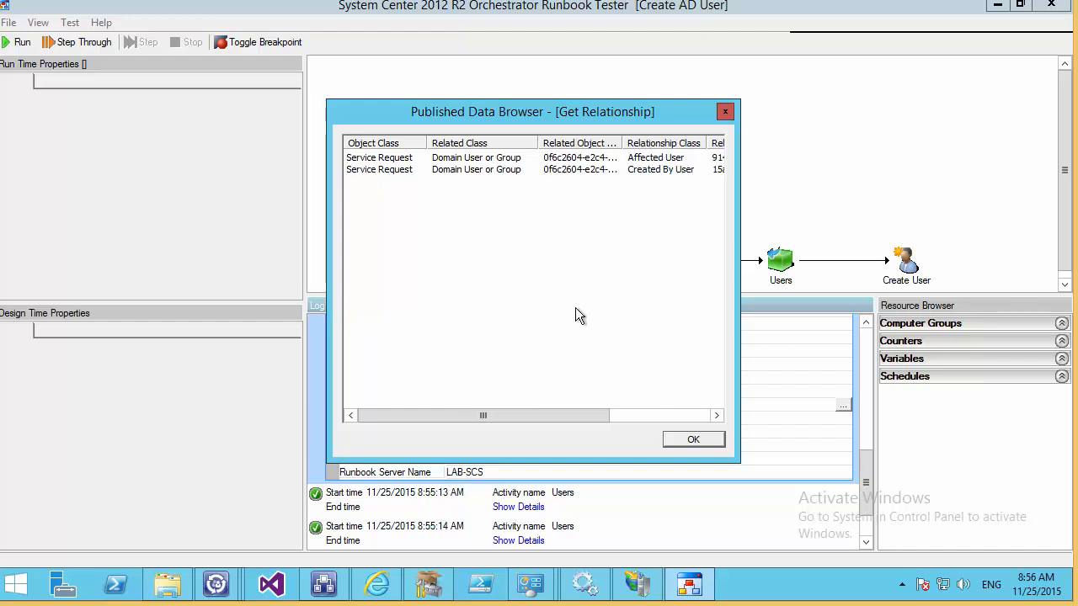
drag(466, 418, 532, 409)
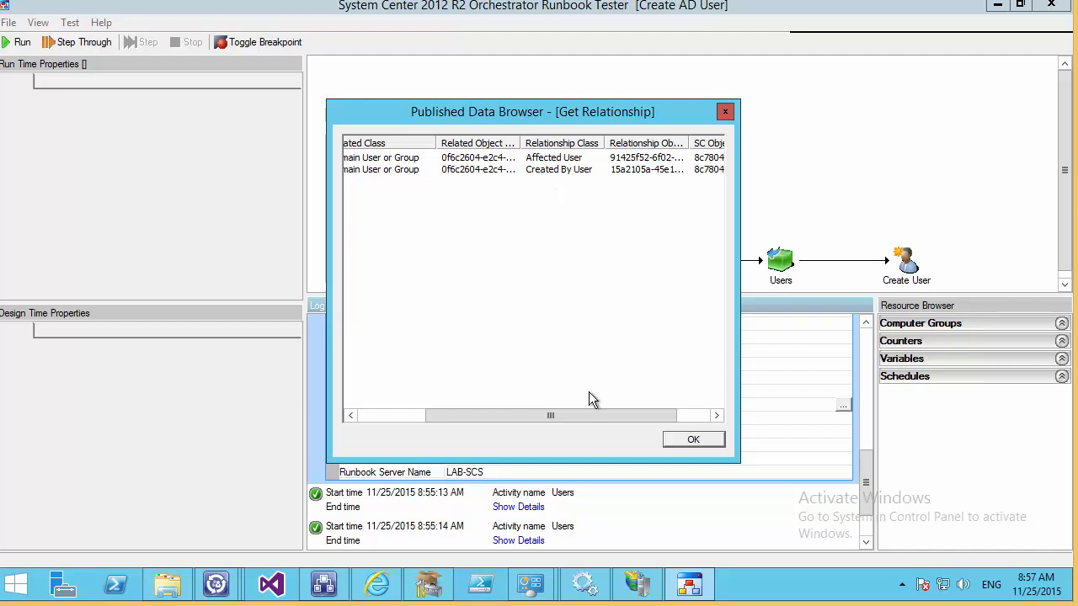
click(703, 437)
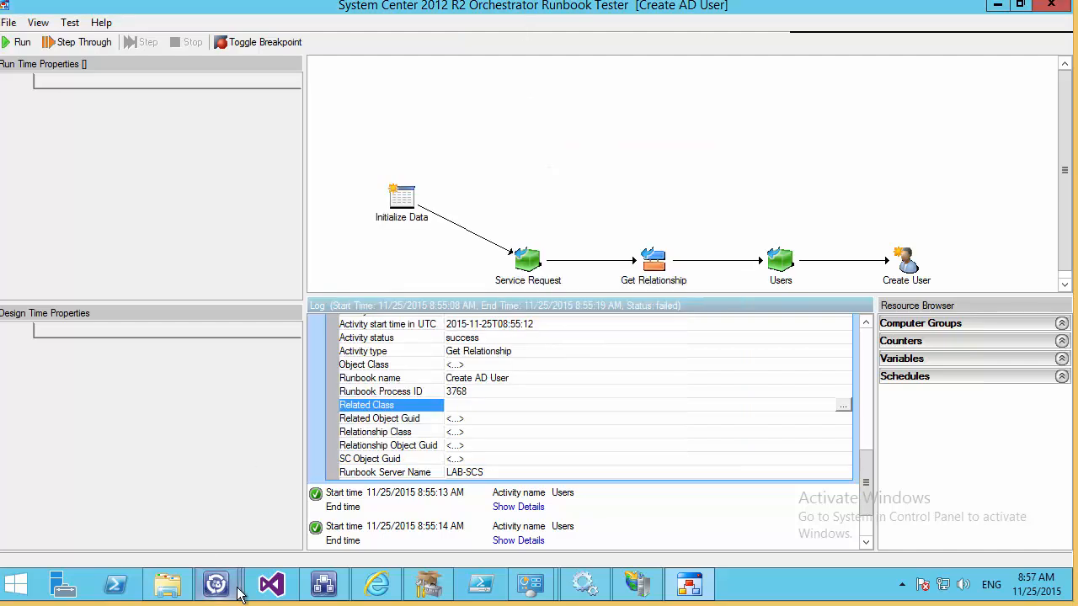
Switch to the Service Manager Console and list the Failed Service Requests under Work Items.
mouse_move(216, 583)
click(103, 504)
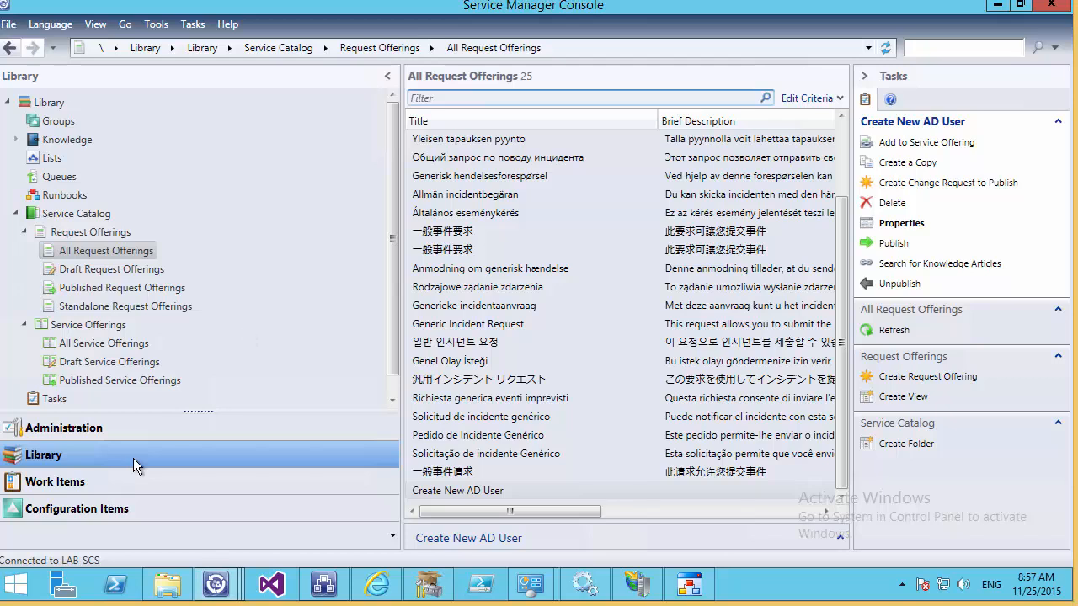
key(alt+Tab)
click(214, 585)
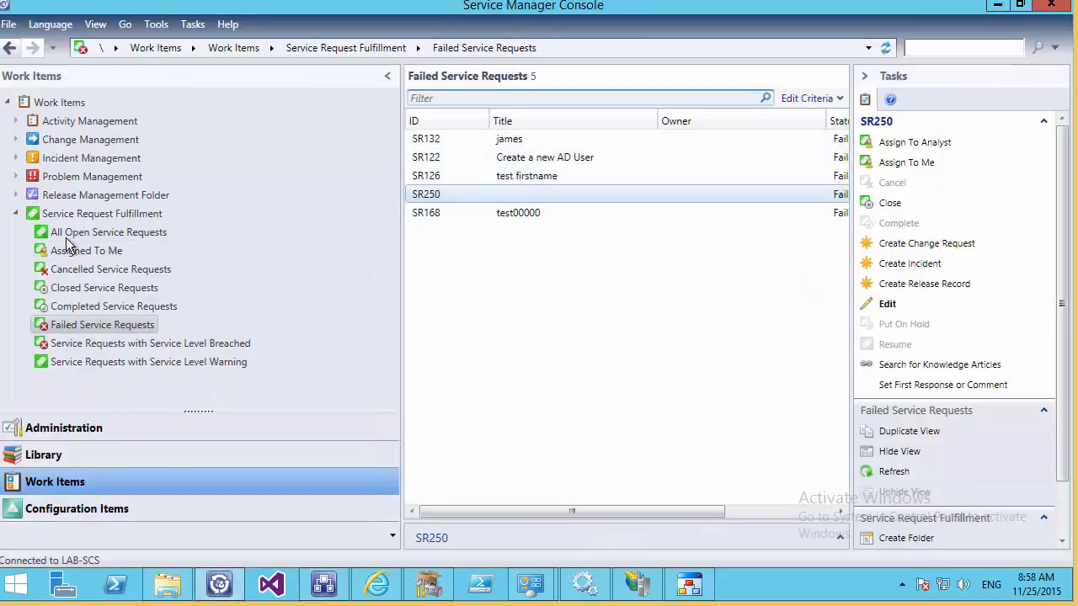
click(68, 328)
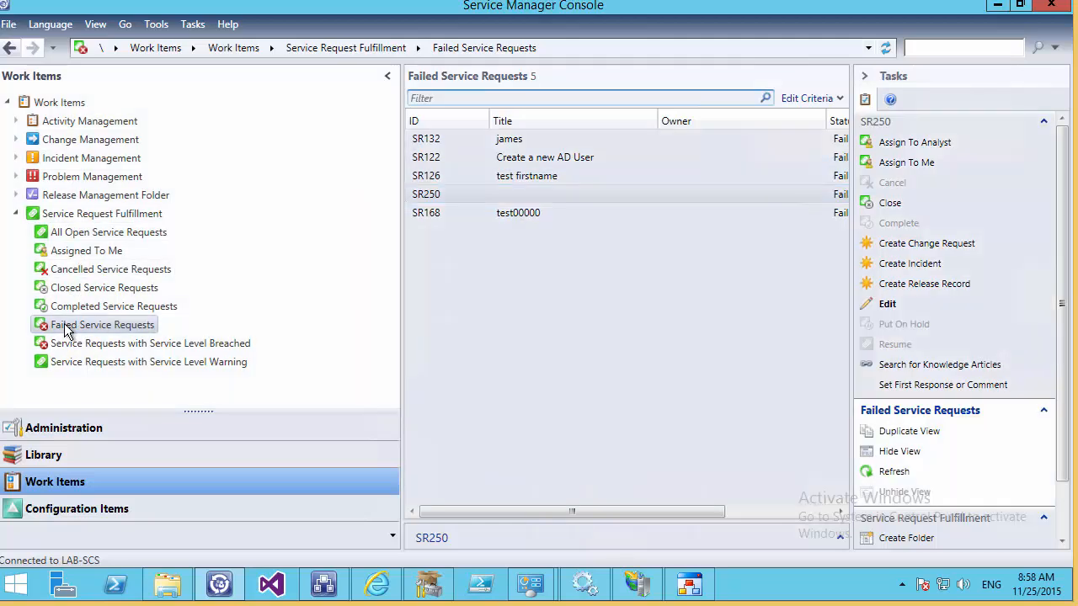
Open service request SR250, check its extension fields and return to its main form.
click(447, 195)
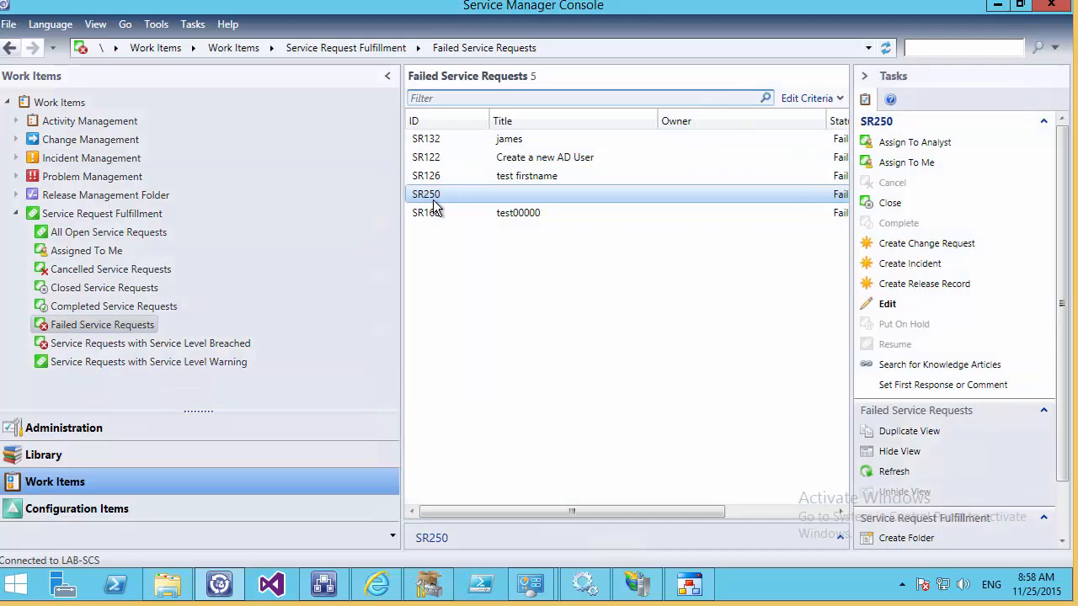
double_click(433, 198)
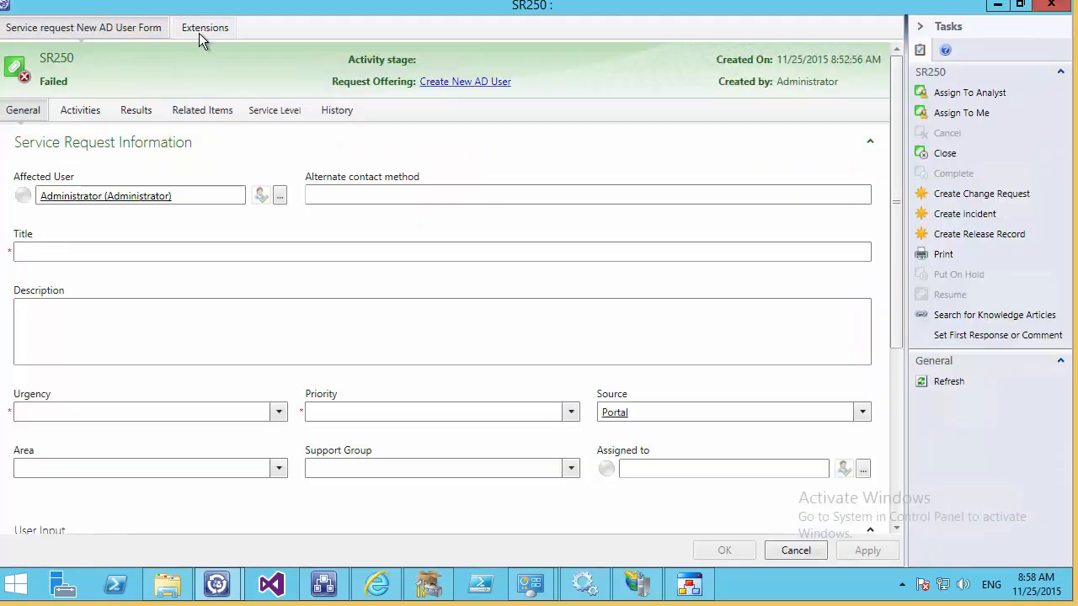
click(195, 26)
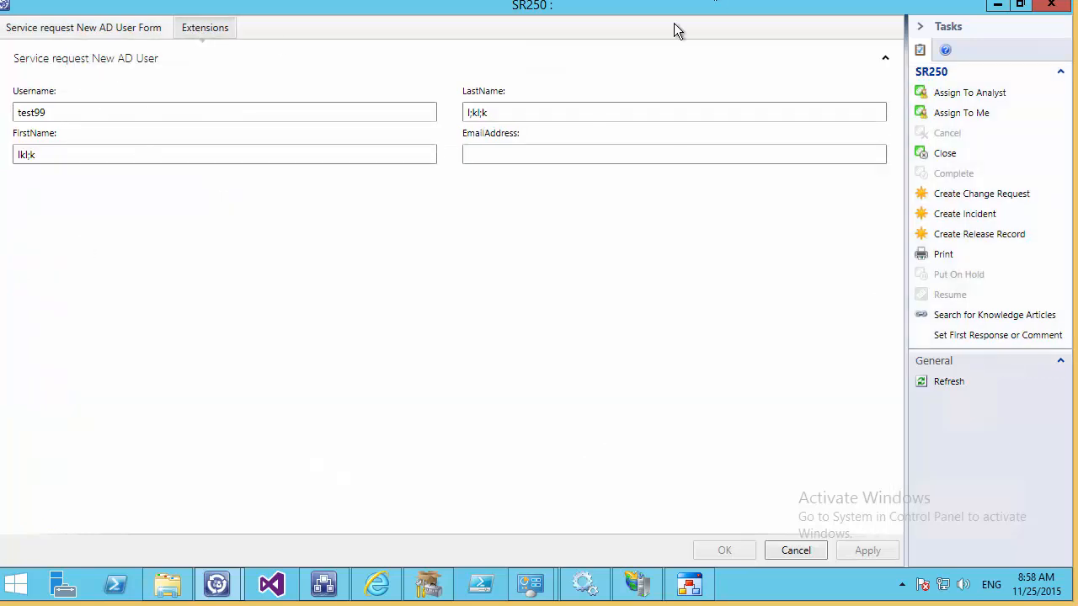
click(123, 28)
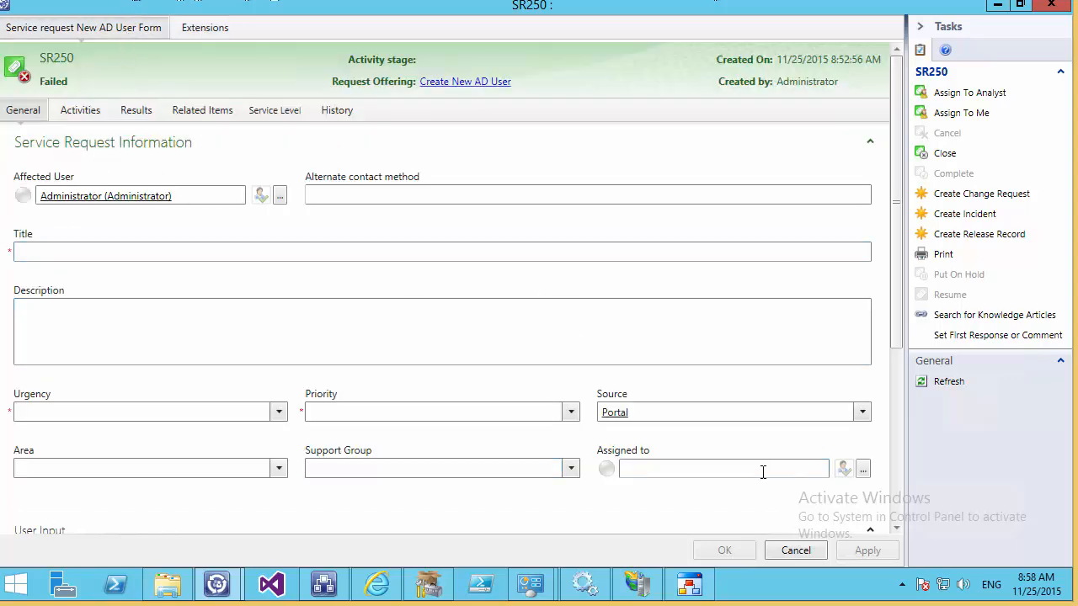
Assign service request SR250 to the domain user Testuser.
scroll(845, 481, down, 2)
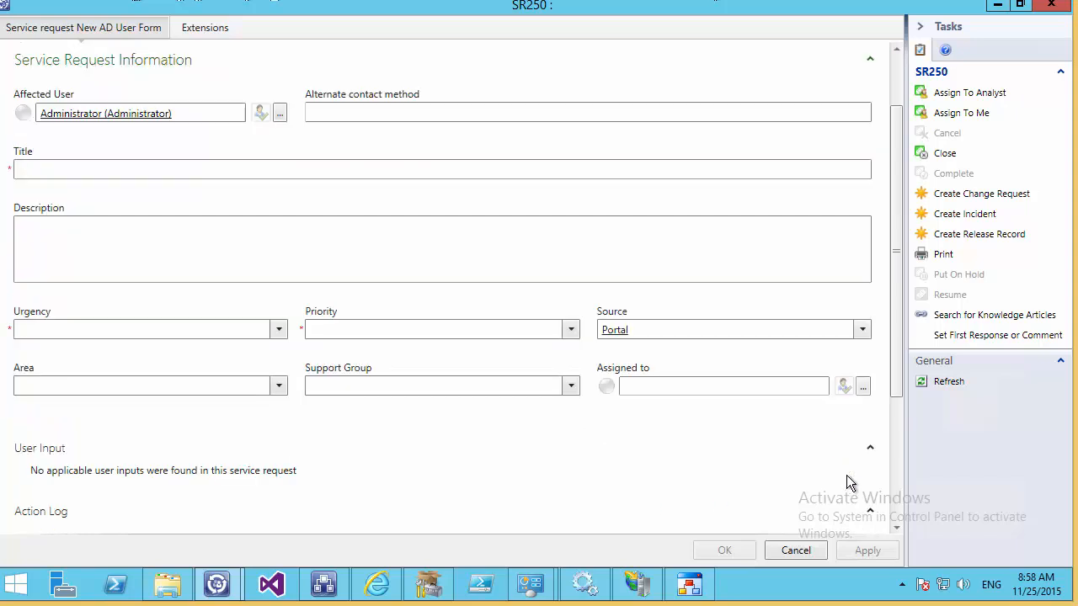
click(863, 386)
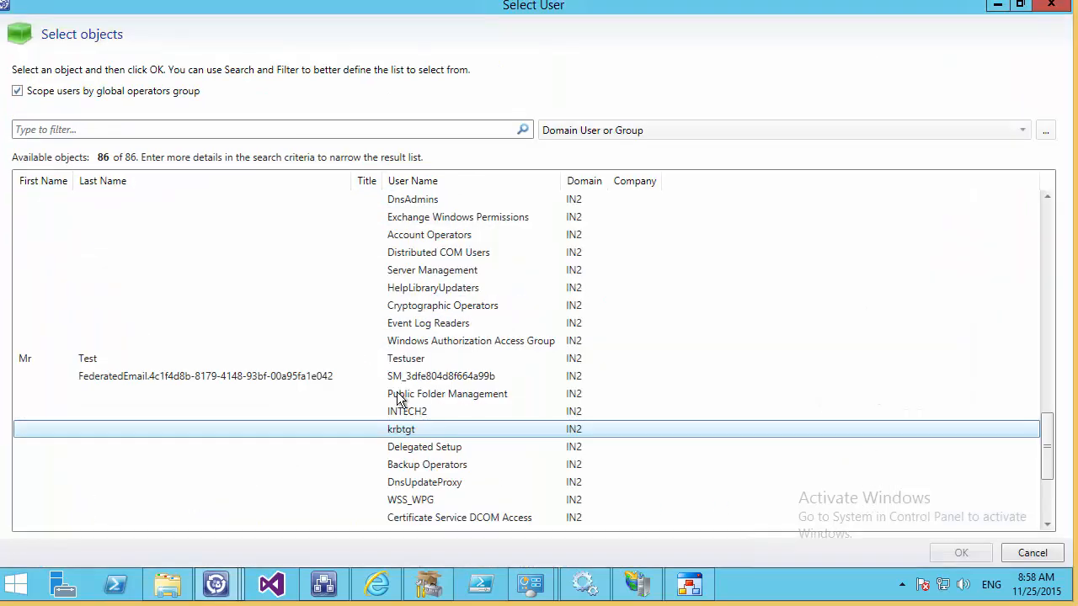
double_click(385, 358)
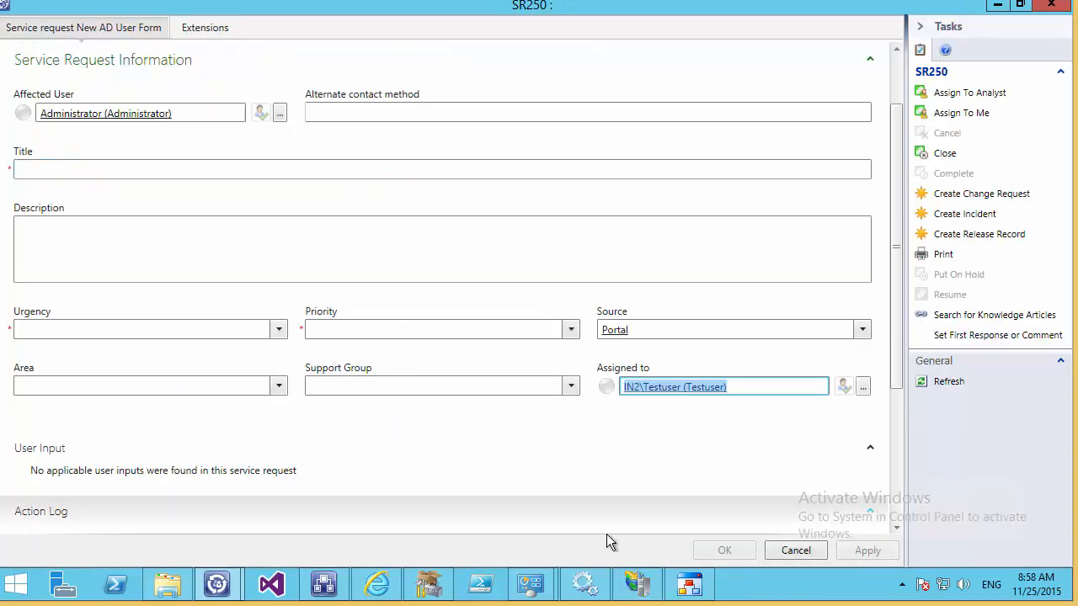
Set the request's urgency and priority to Medium, give it the title test, and save it.
click(456, 448)
click(281, 331)
click(131, 370)
click(534, 329)
click(354, 370)
click(620, 448)
click(141, 168)
text(test)
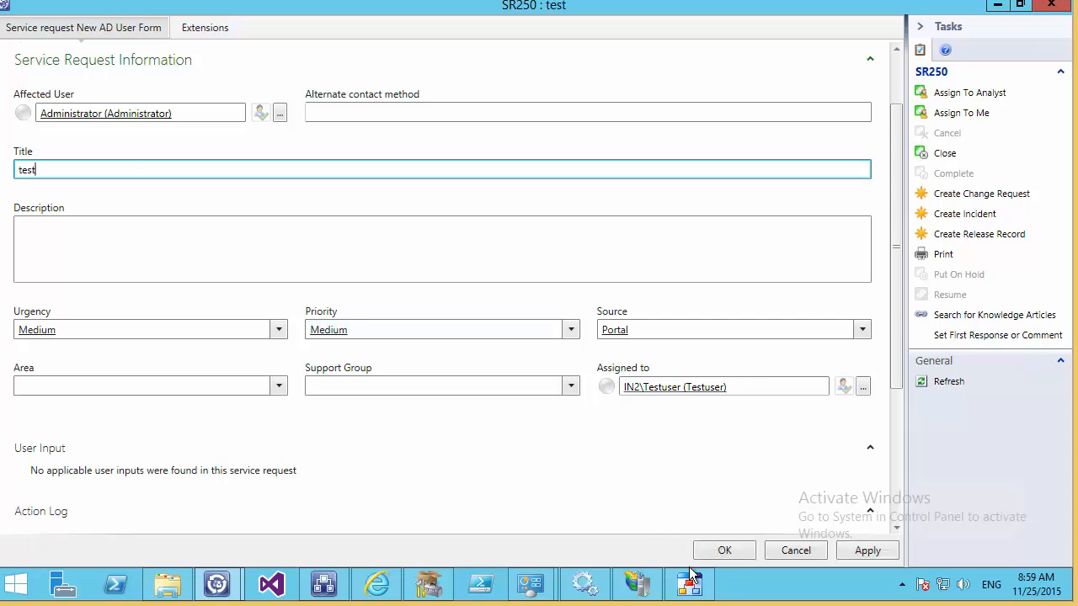
click(727, 549)
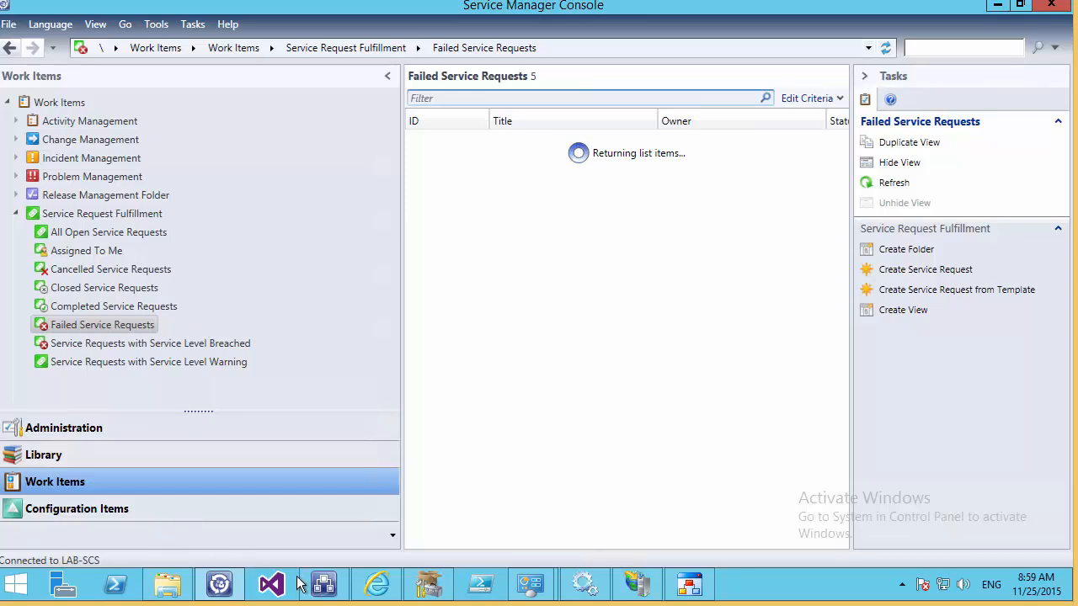
Return to the Runbook Designer and rerun Create AD User in a new Runbook Tester session with the copied ID.
click(324, 584)
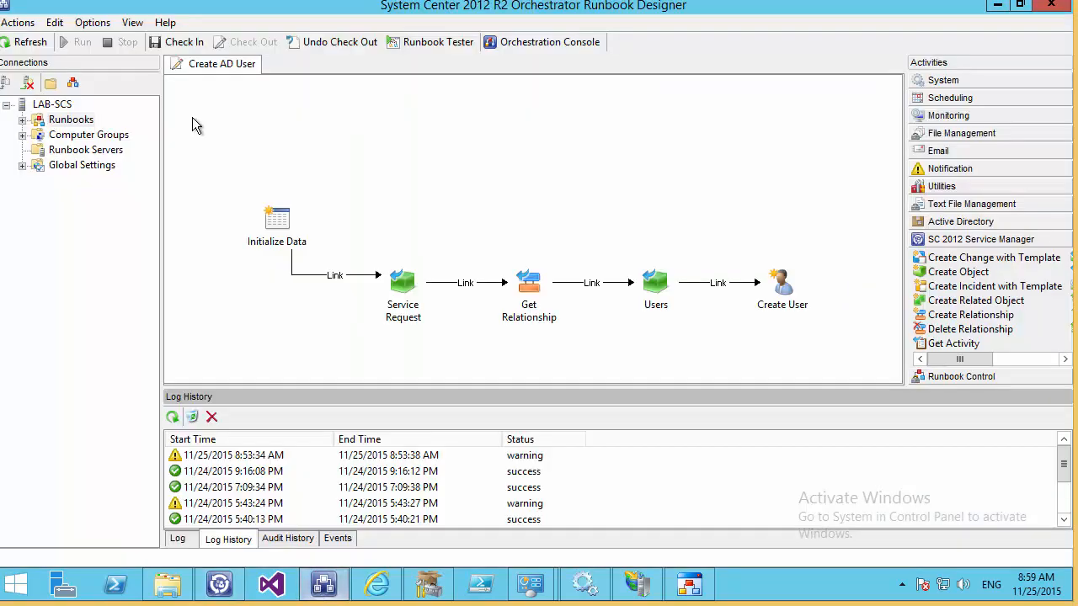
click(421, 41)
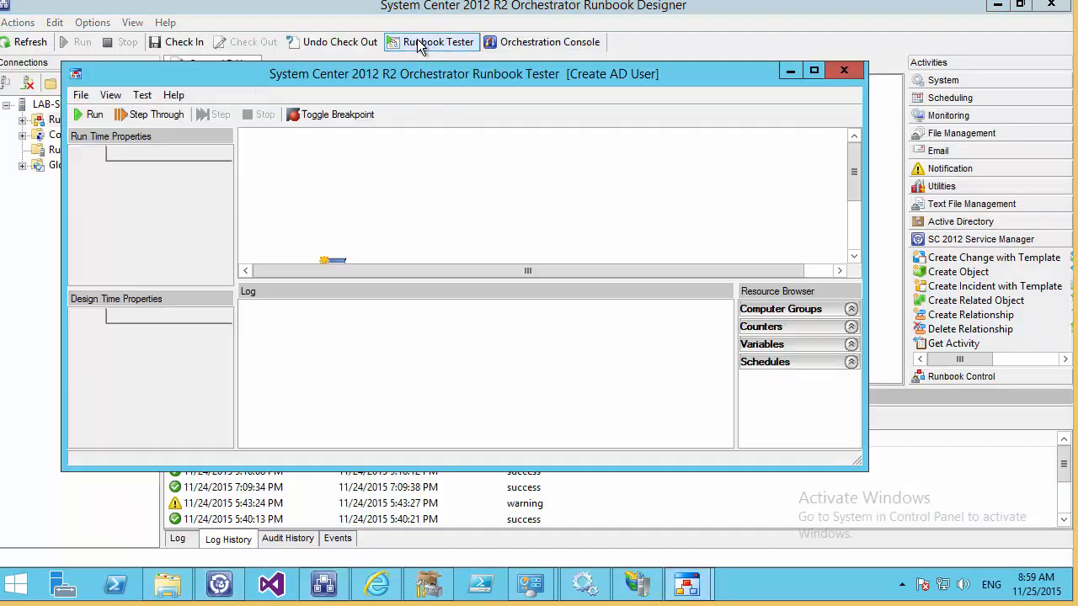
click(816, 69)
click(4, 44)
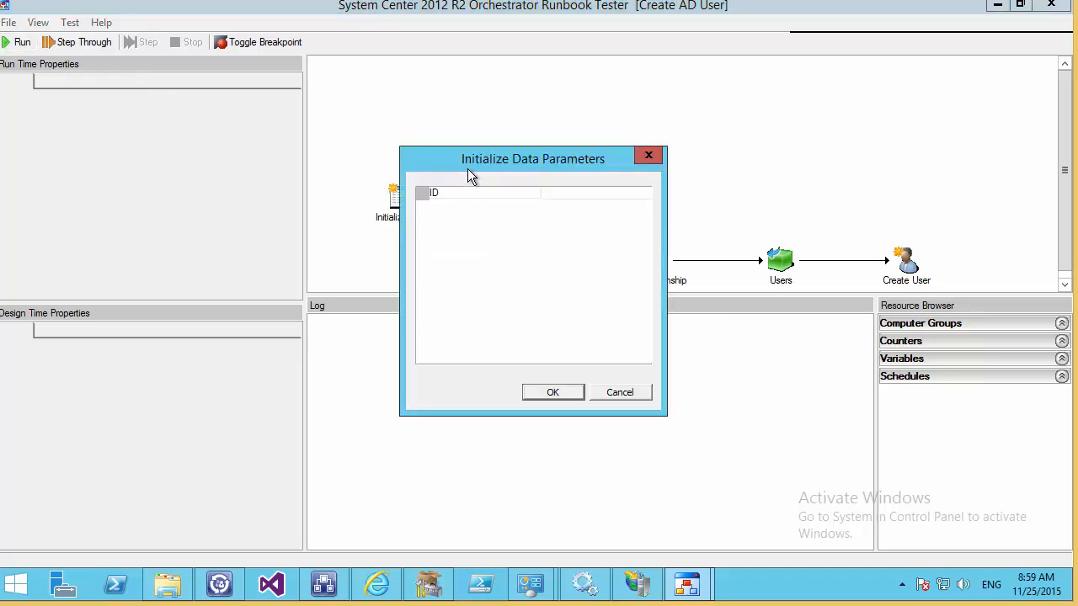
click(549, 199)
right_click(552, 196)
click(559, 265)
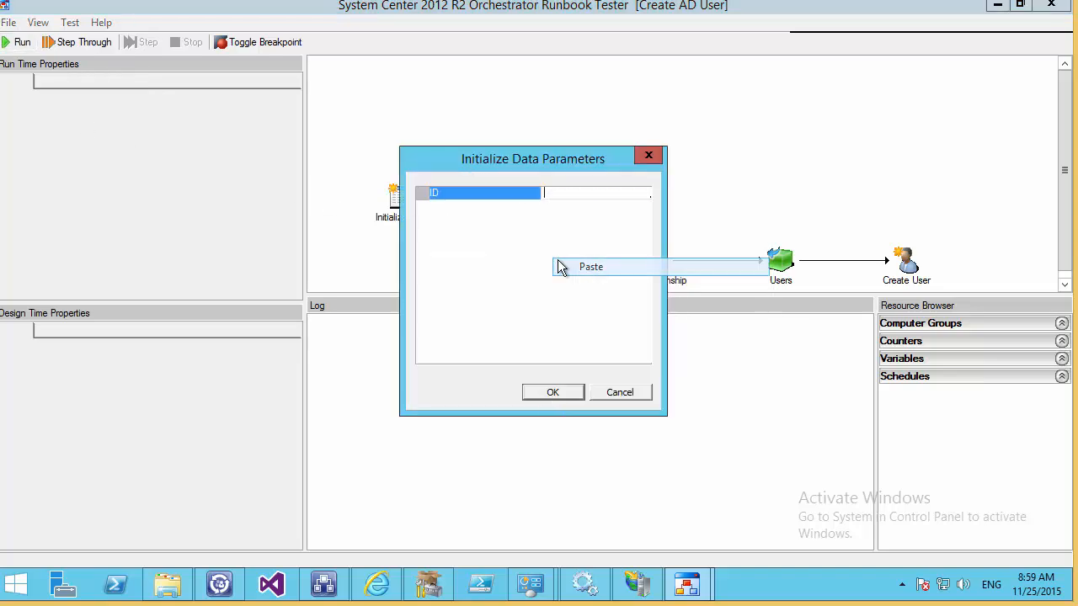
click(553, 393)
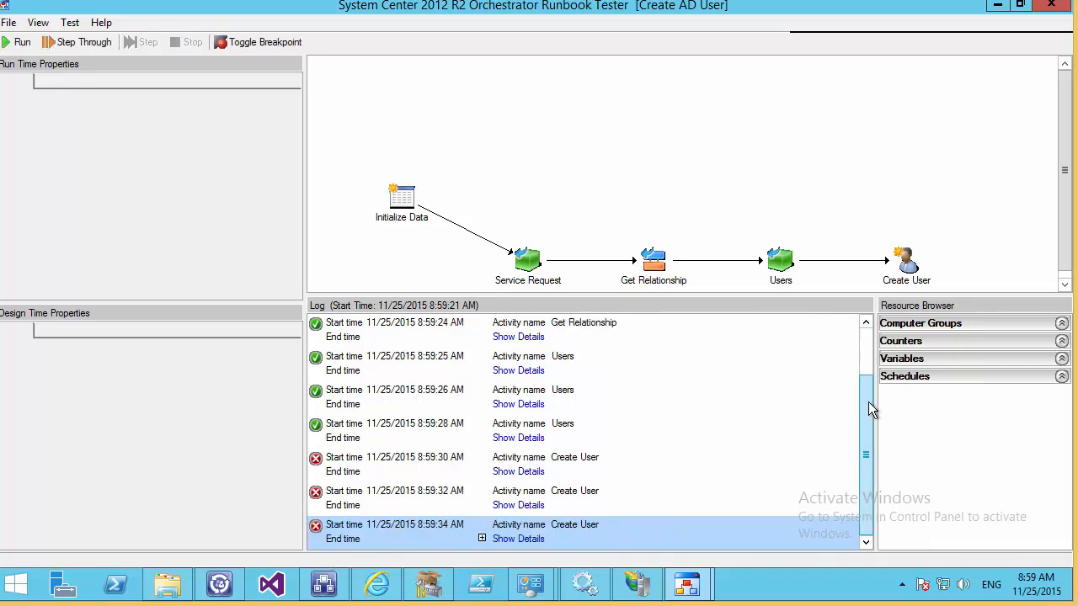
Examine the relationship classes published by the Get Relationship activity in the test log.
drag(869, 401, 864, 362)
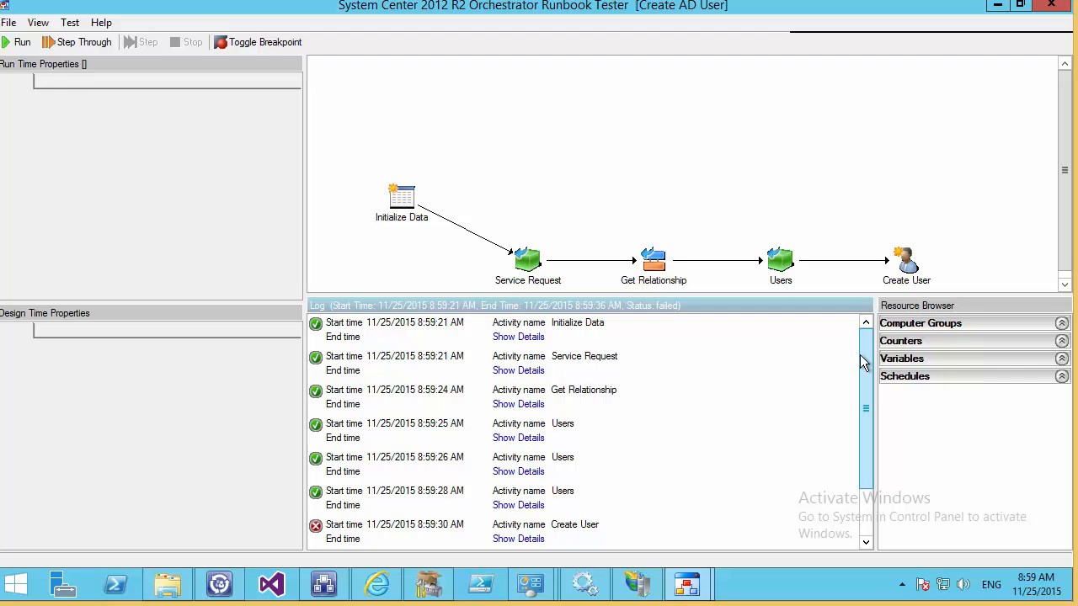
click(532, 406)
drag(868, 355, 826, 407)
scroll(825, 413, down, 6)
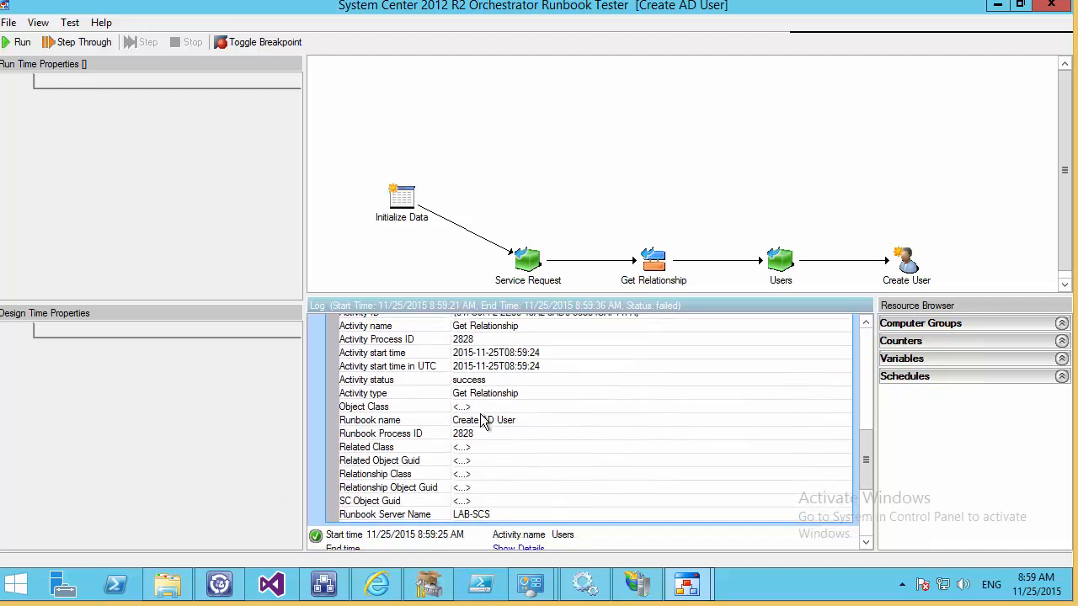
click(822, 445)
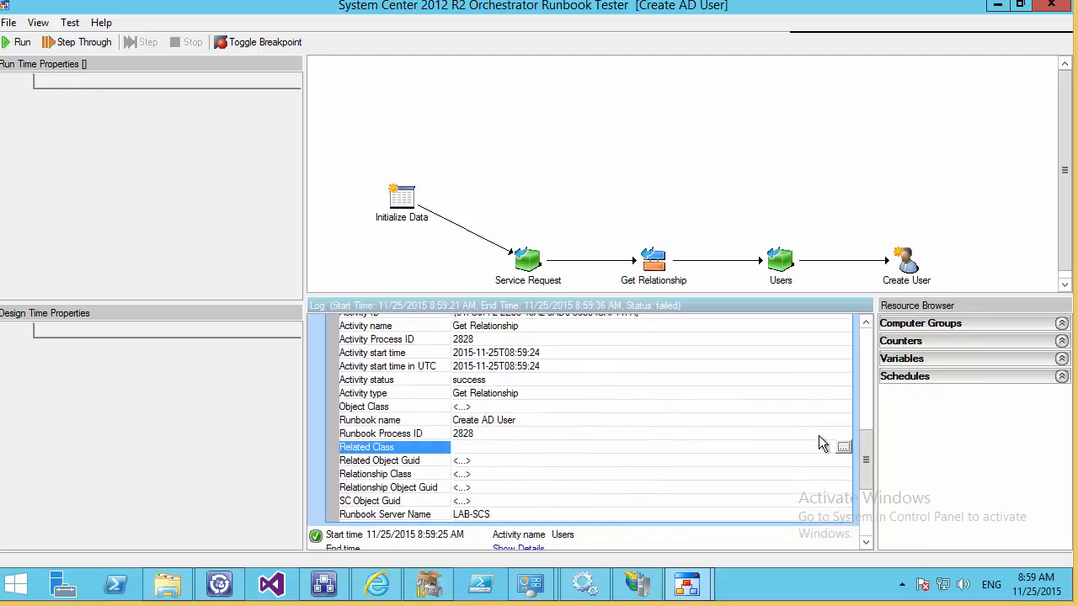
click(843, 447)
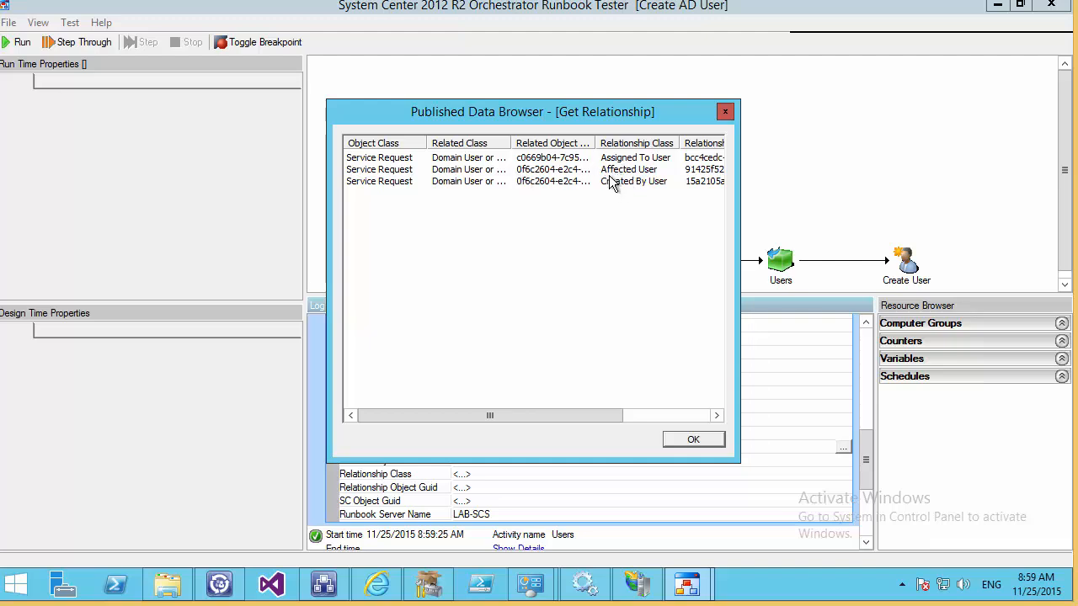
click(693, 439)
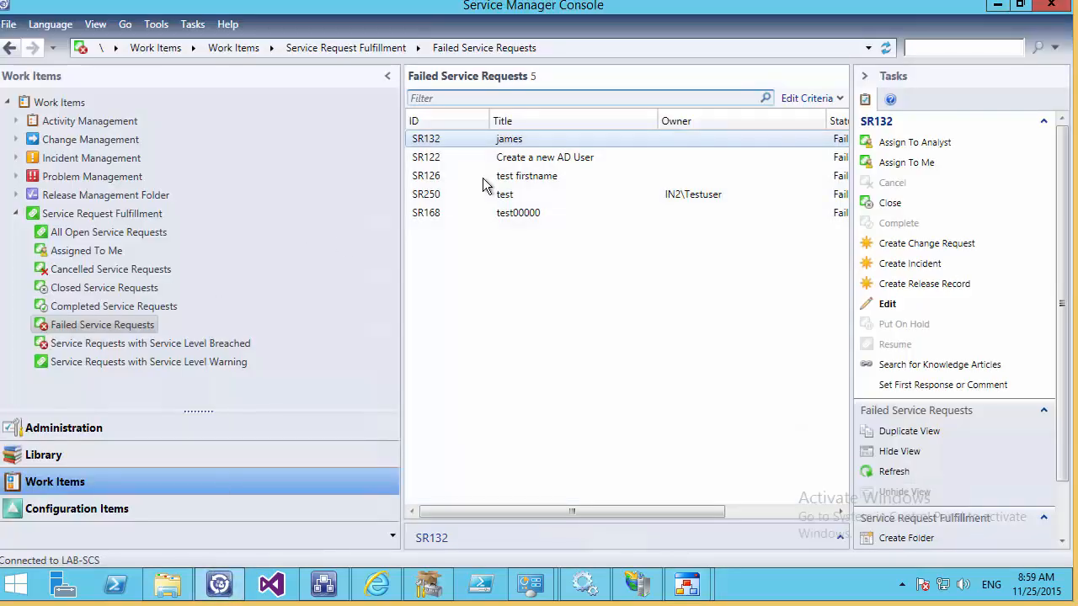
Switch to the Service Manager Console and close service request SR250 with the comment jkljkl.
double_click(504, 193)
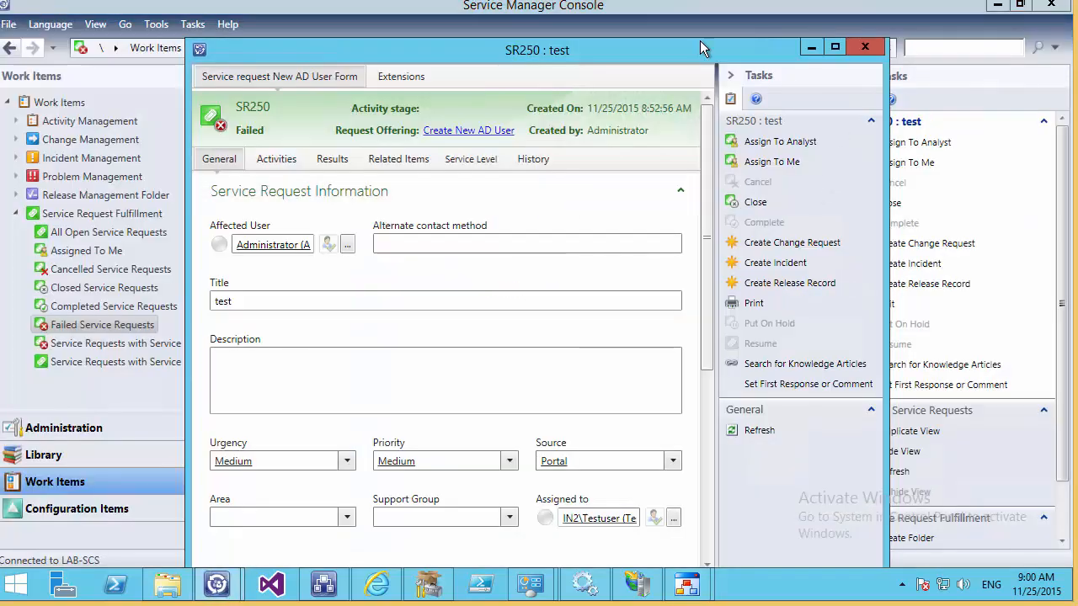
click(754, 204)
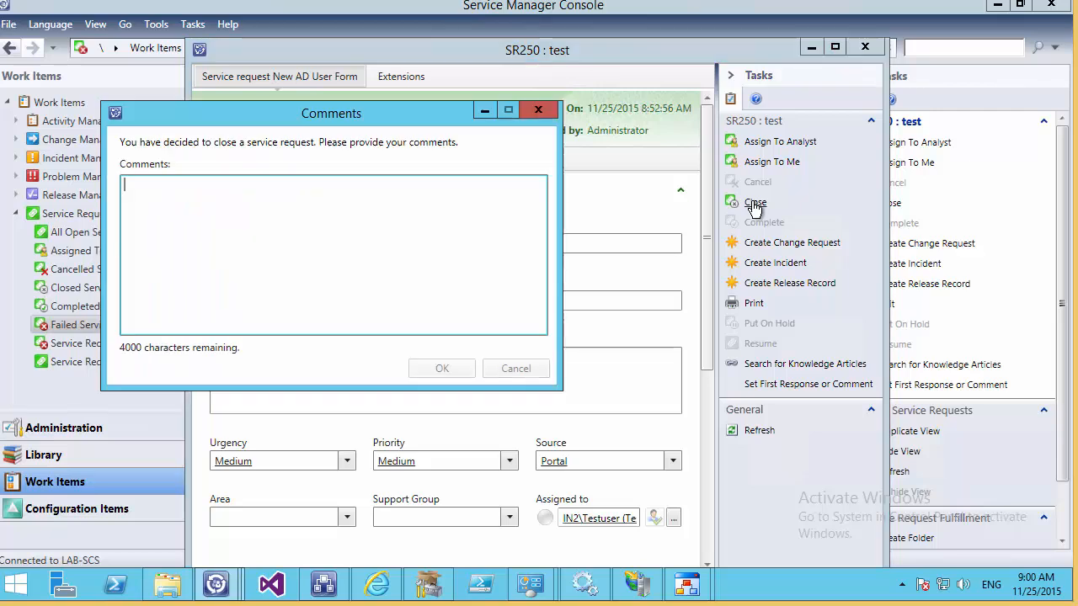
text(asdf)
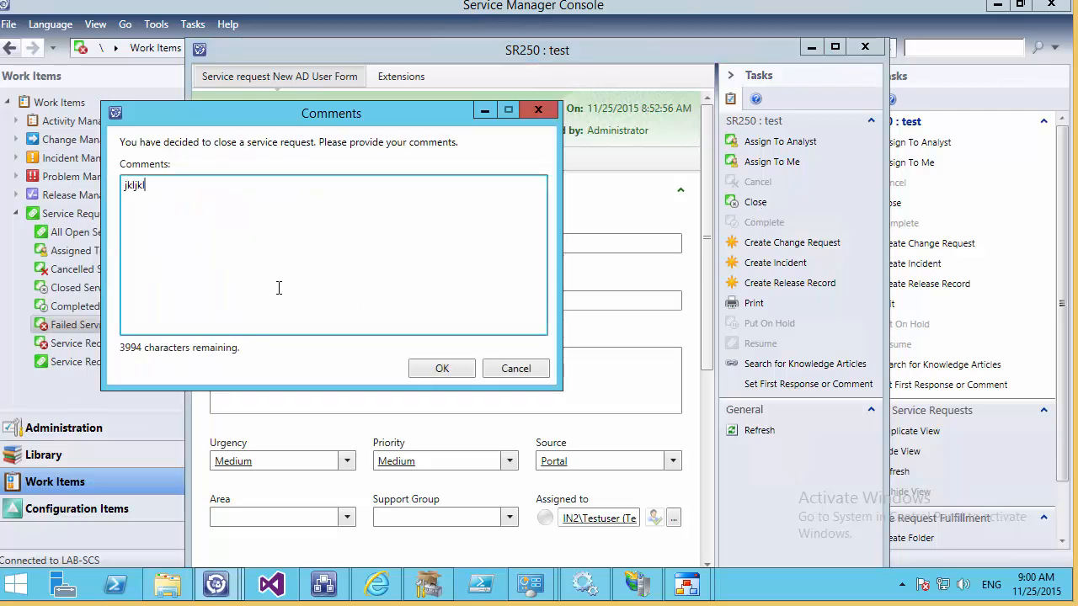
click(455, 369)
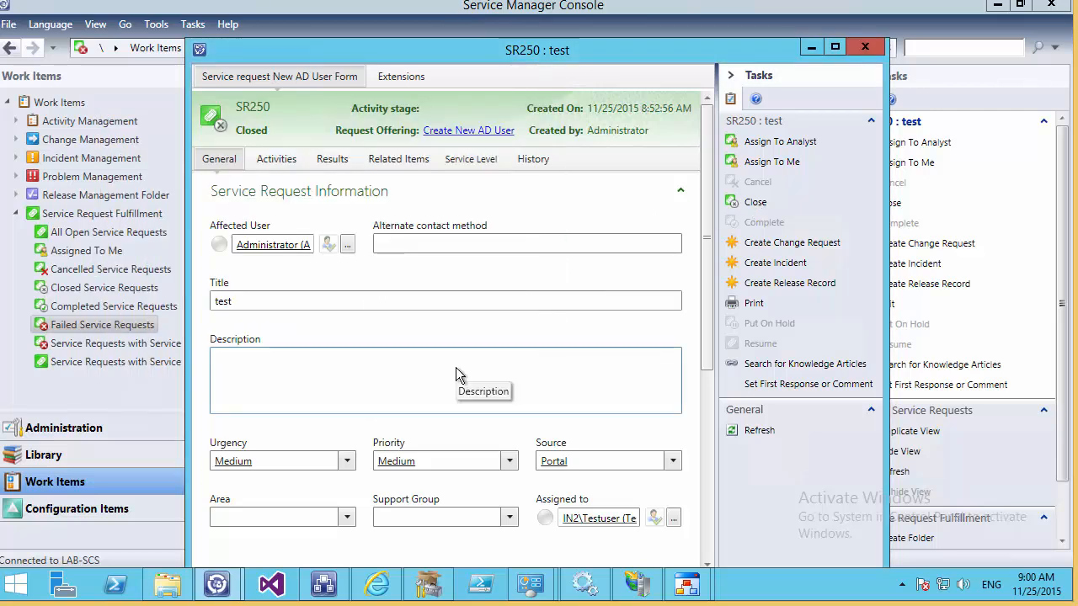
Return to the Runbook Tester and rerun Create AD User with the copied ID pasted as the ID parameter.
click(683, 584)
click(746, 461)
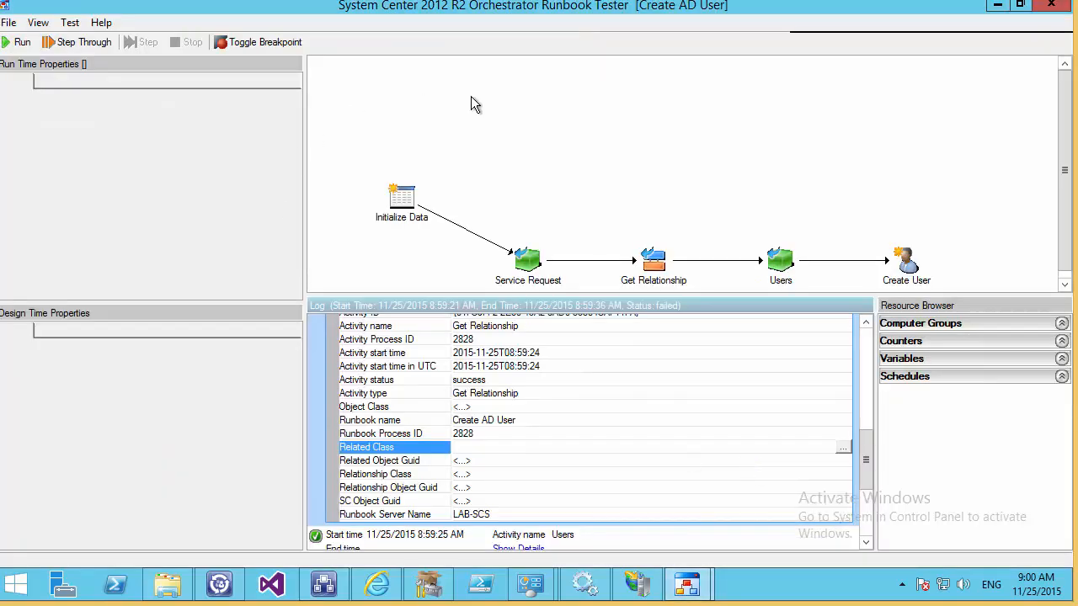
click(15, 43)
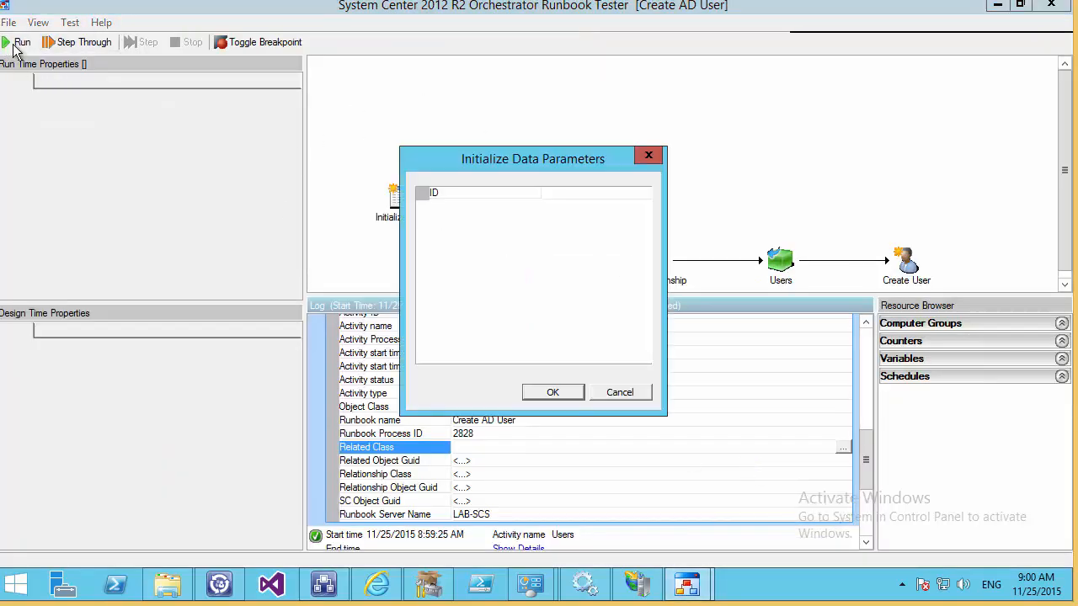
click(554, 193)
right_click(554, 192)
click(589, 258)
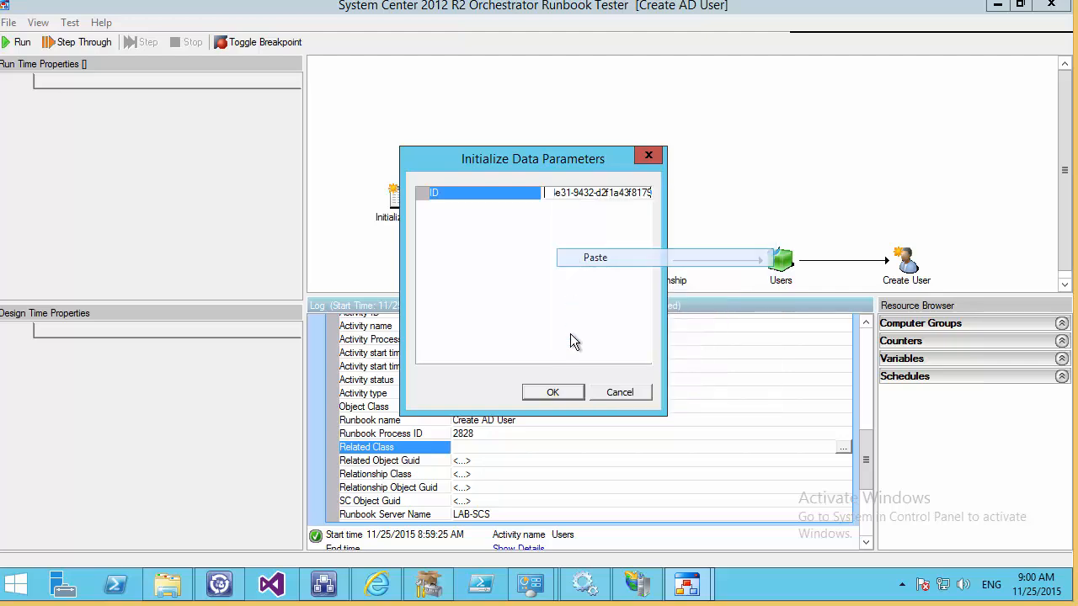
click(553, 392)
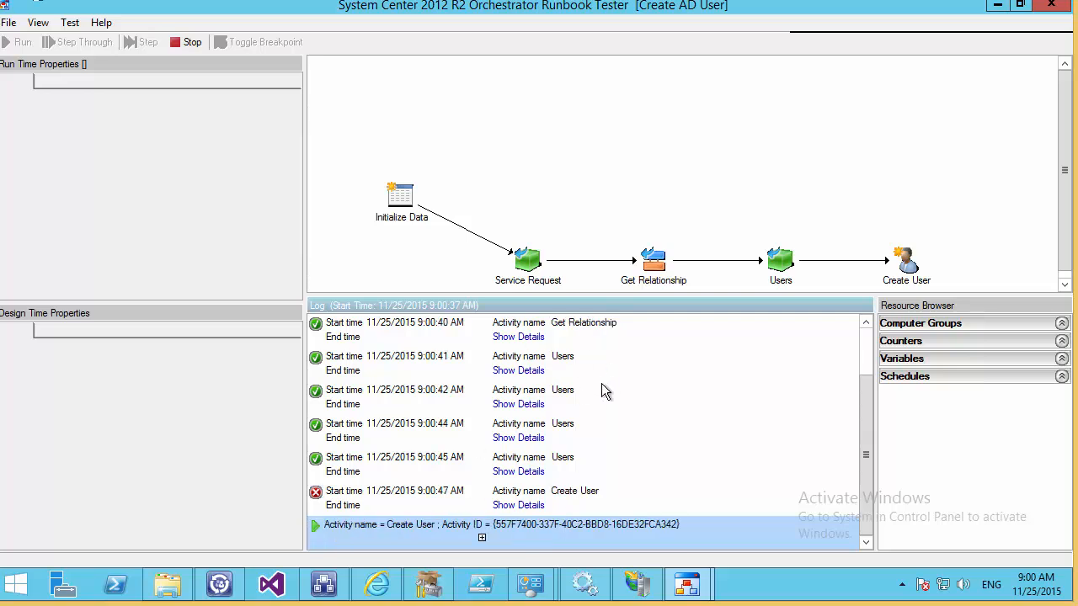
Examine the new run's Get Relationship published data to see which user relationships are returned for the closed request.
click(518, 347)
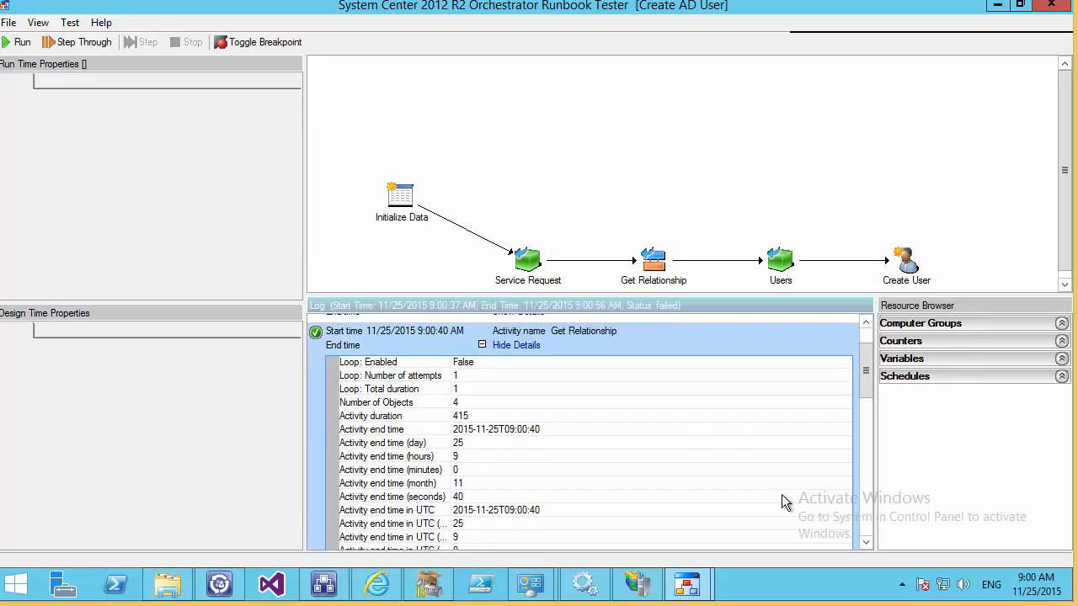
scroll(775, 474, down, 5)
scroll(759, 480, down, 1)
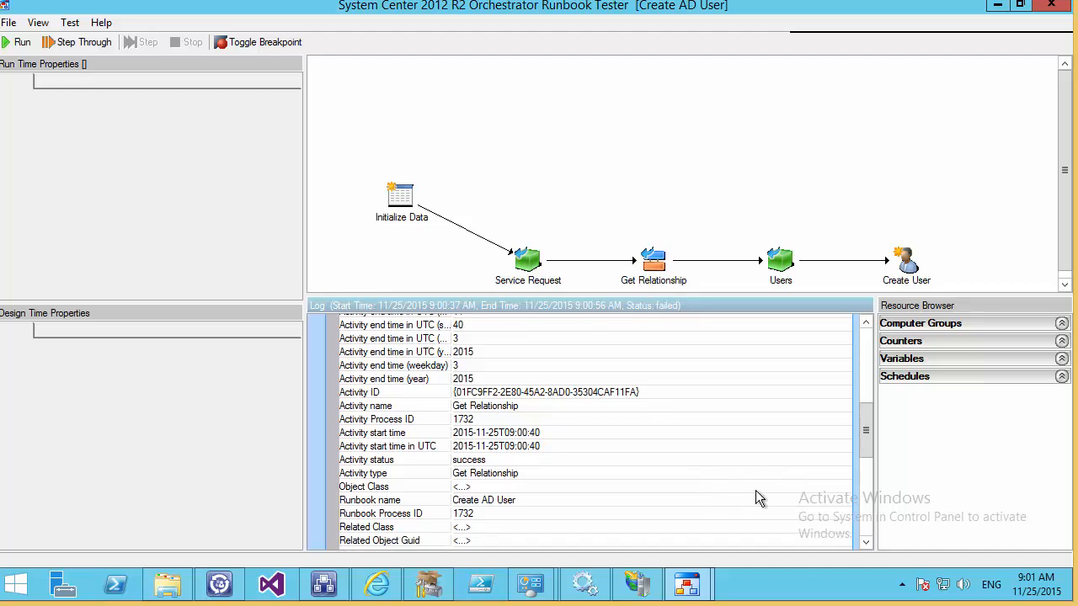
double_click(755, 488)
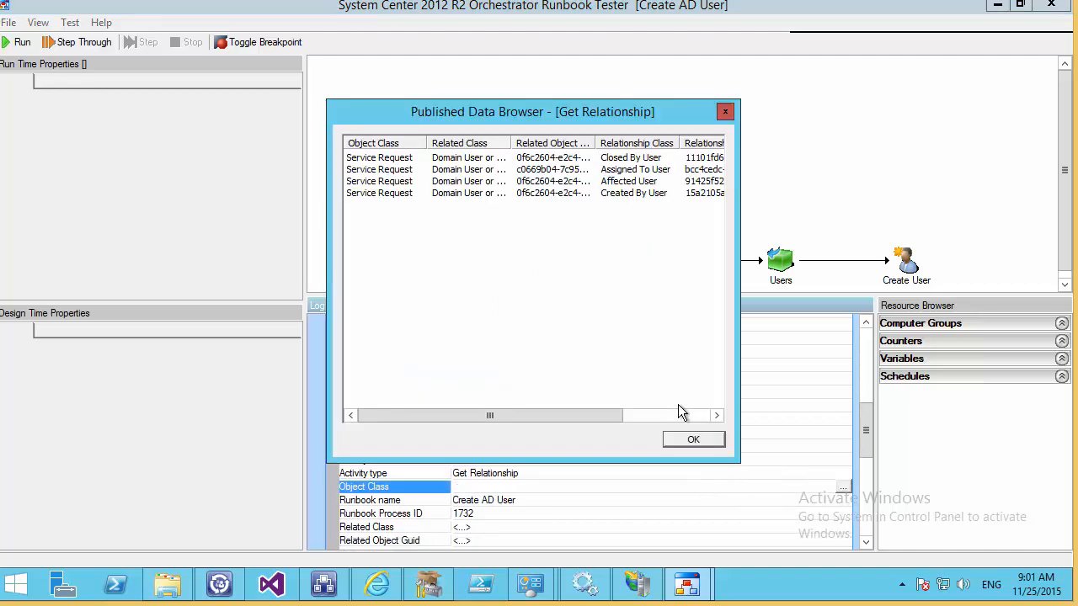
click(621, 158)
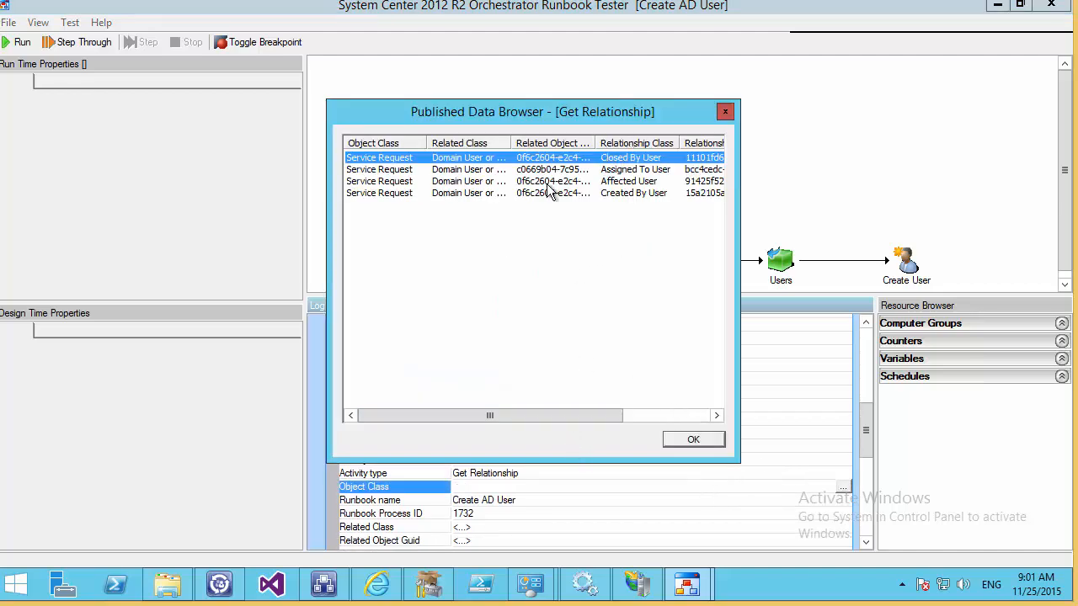
click(442, 246)
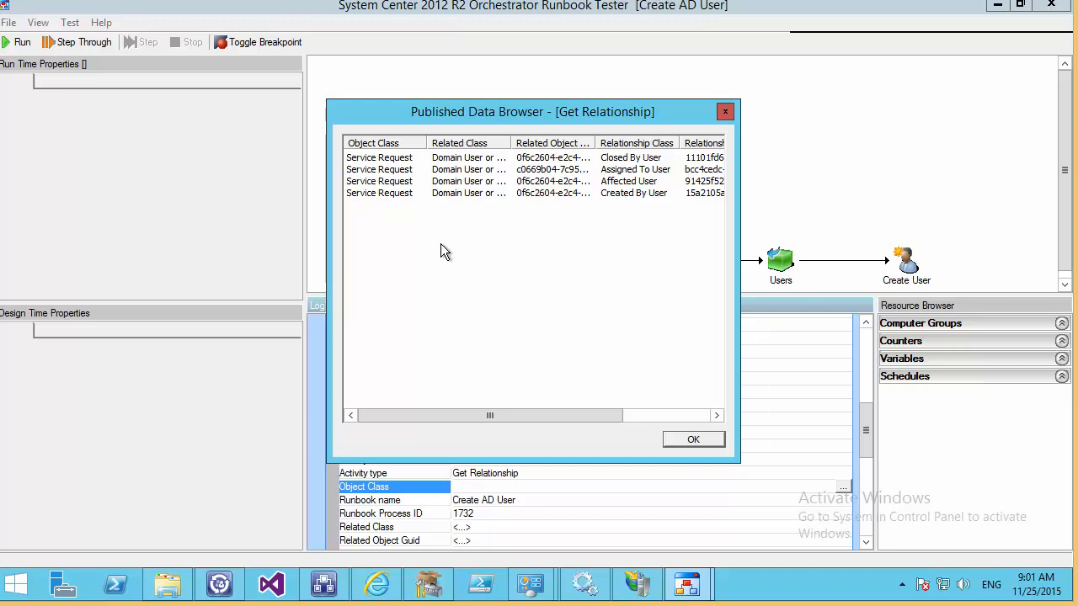
click(725, 112)
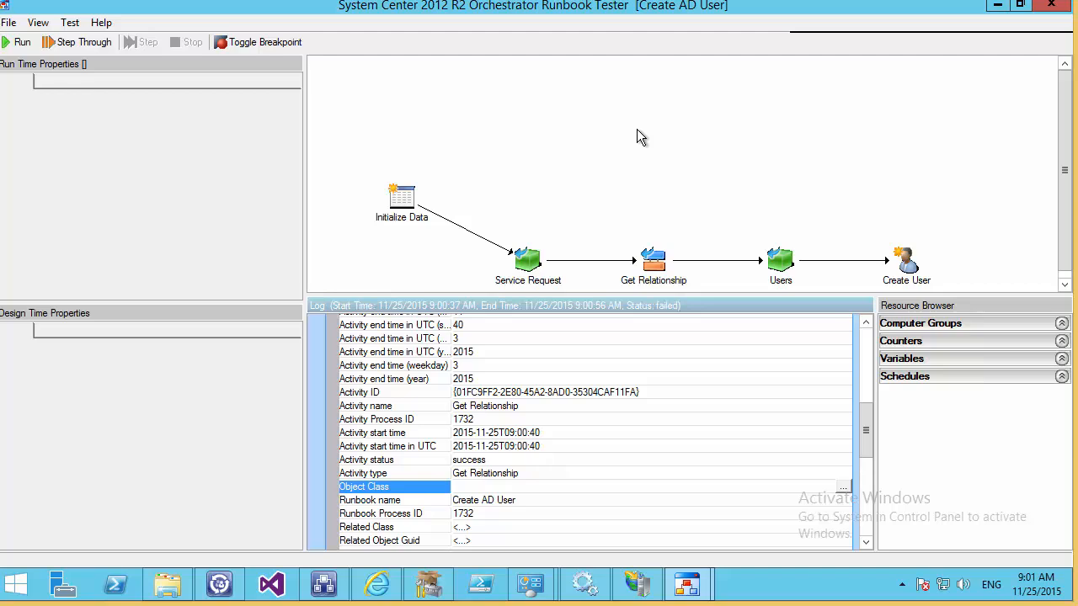
Check the Users activity's design-time properties and close the Runbook Tester to return to the Runbook Designer.
click(778, 266)
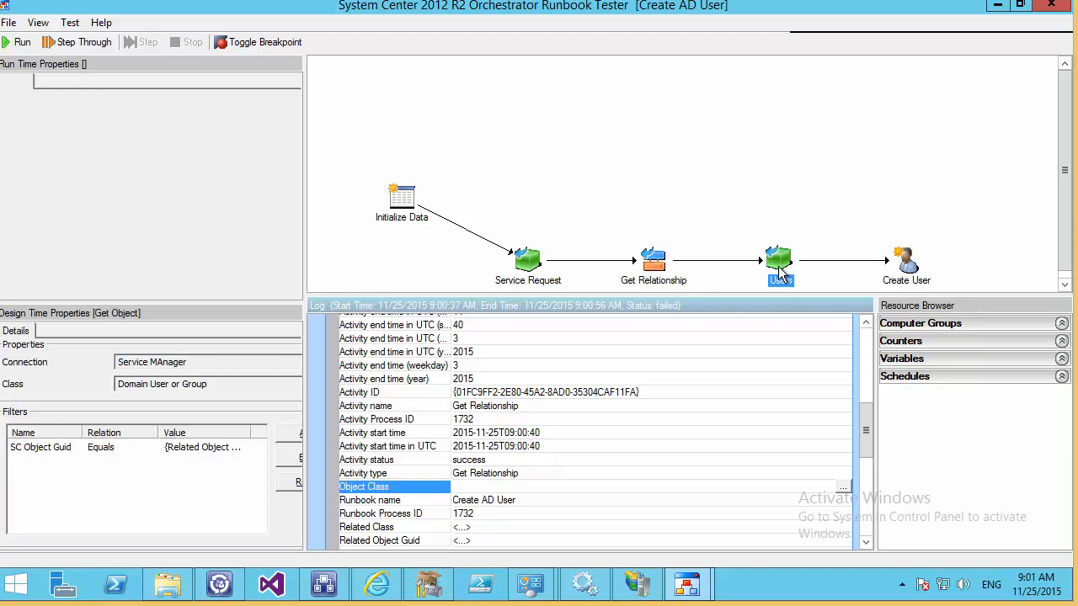
right_click(776, 259)
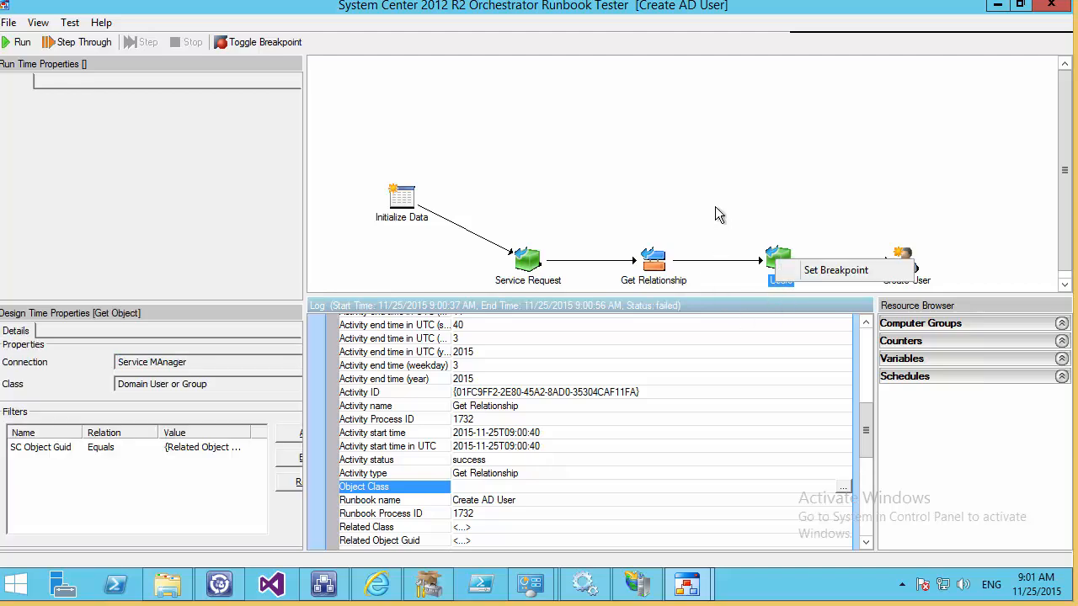
click(1050, 5)
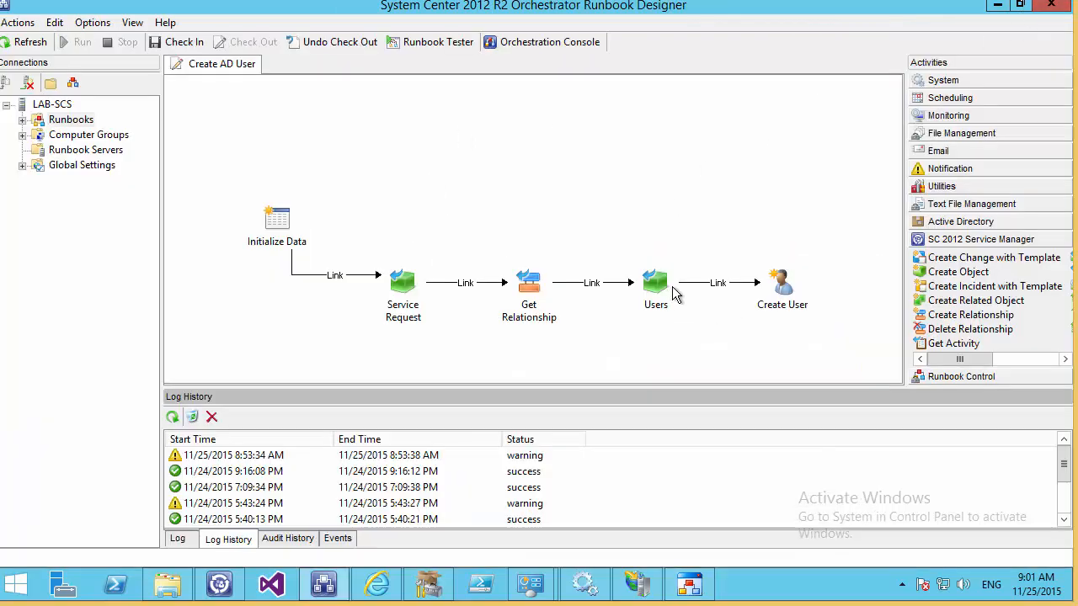
Rename the Users activity in the Create AD User runbook to Affected User.
double_click(669, 283)
click(679, 431)
right_click(643, 292)
click(666, 293)
text(Effected User)
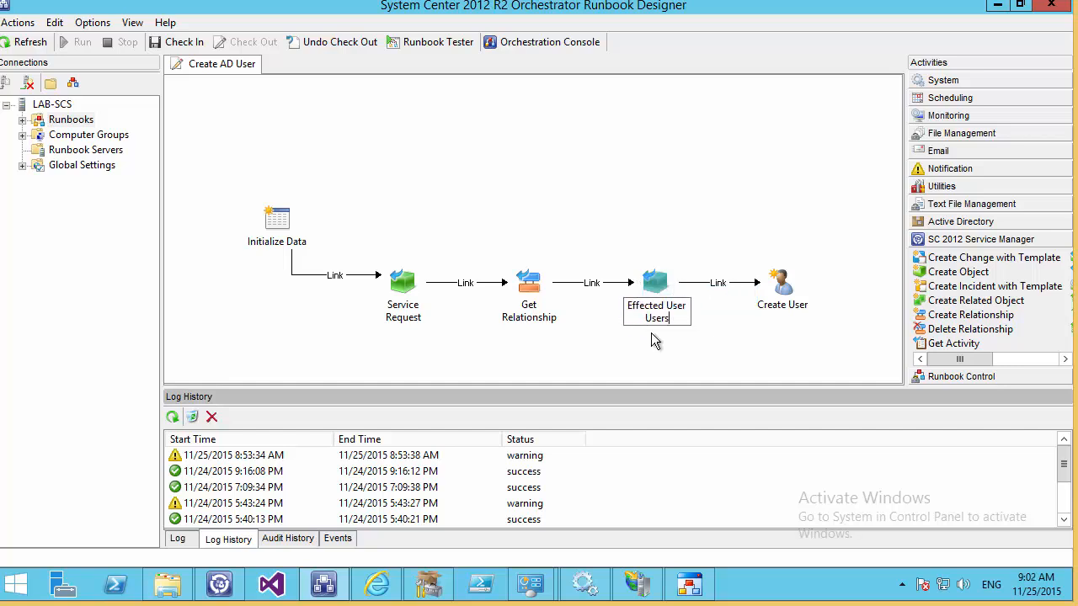
key(Return)
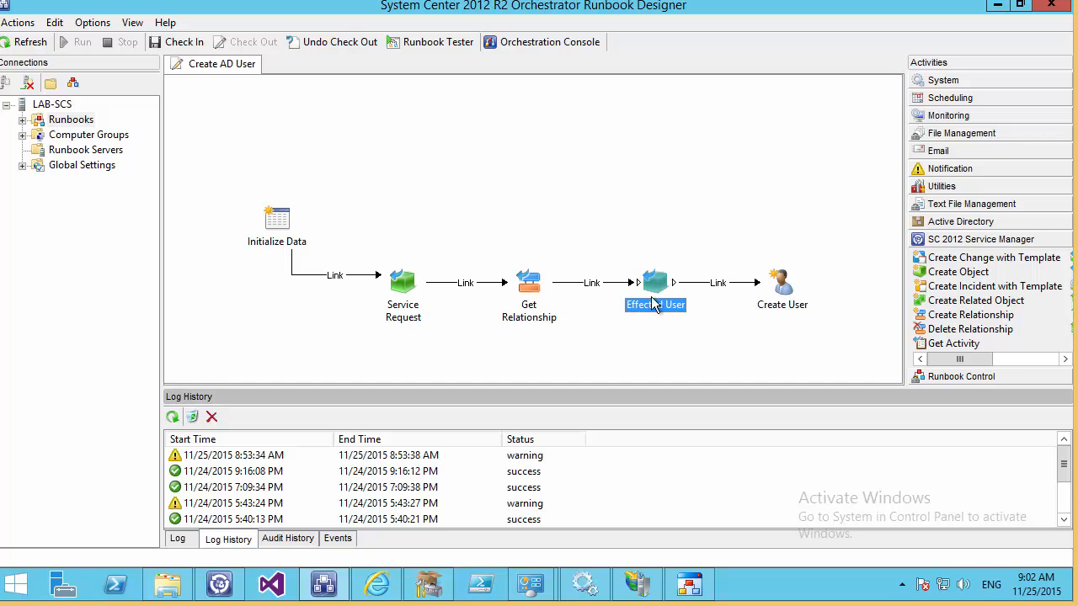
right_click(651, 297)
click(671, 311)
click(631, 305)
key(BackSpace)
text(A)
key(Return)
click(768, 307)
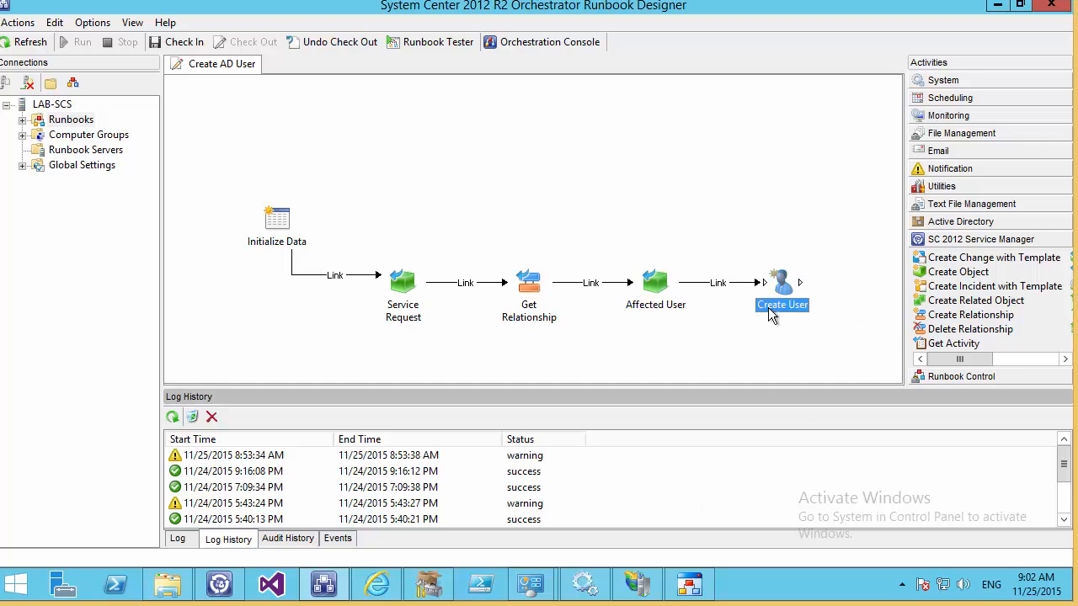
Add an exclude filter based on Relationship Class to the link between Get Relationship and Affected User.
click(589, 284)
double_click(600, 287)
click(321, 276)
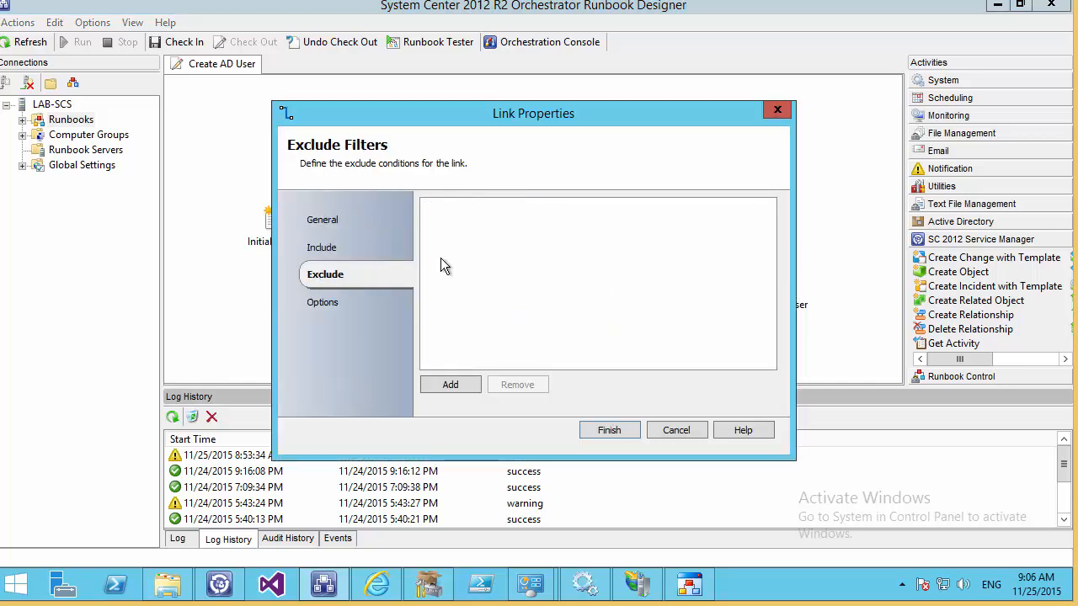
click(450, 385)
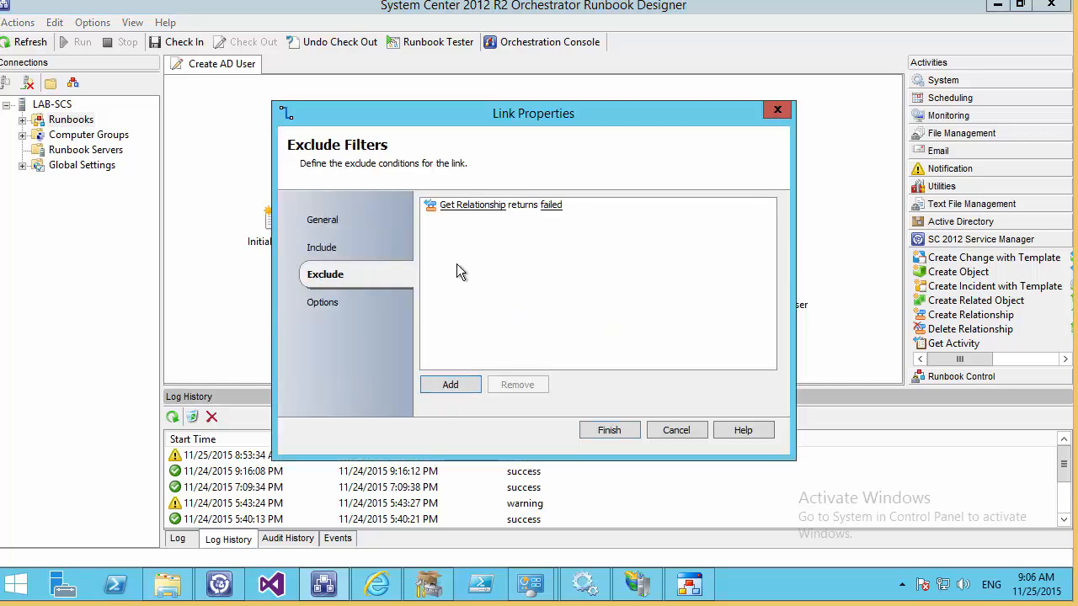
click(473, 206)
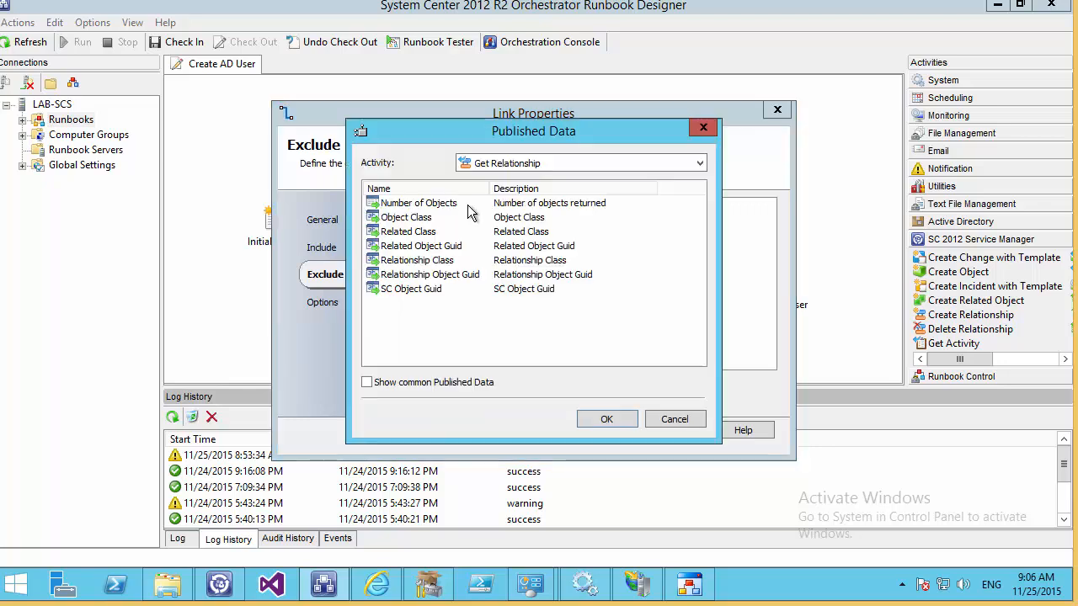
double_click(408, 261)
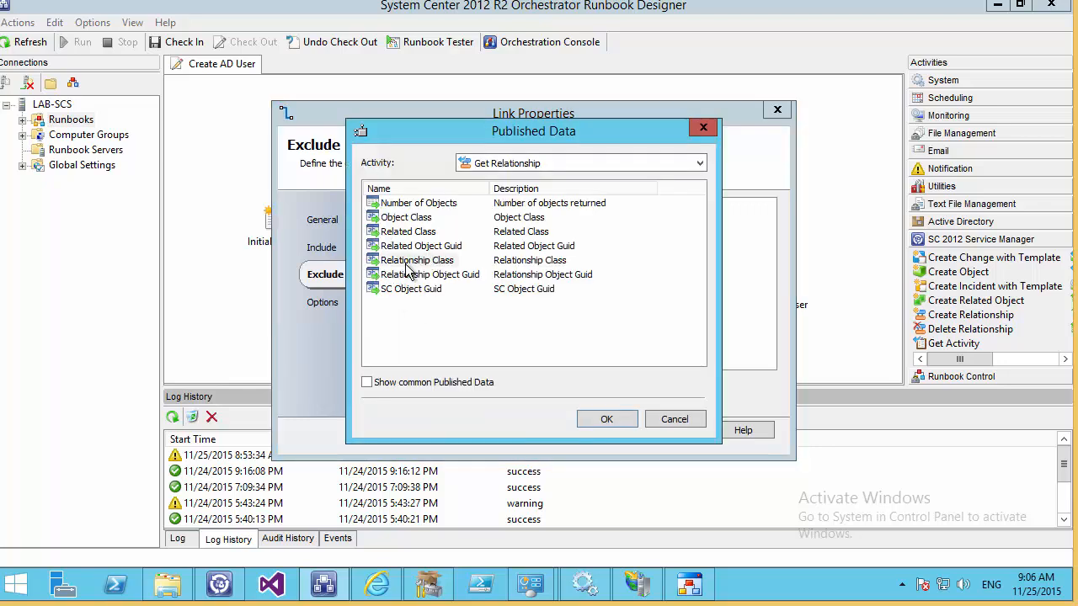
Set the exclude filter's condition to does not equal Affected User and save the link properties.
click(618, 210)
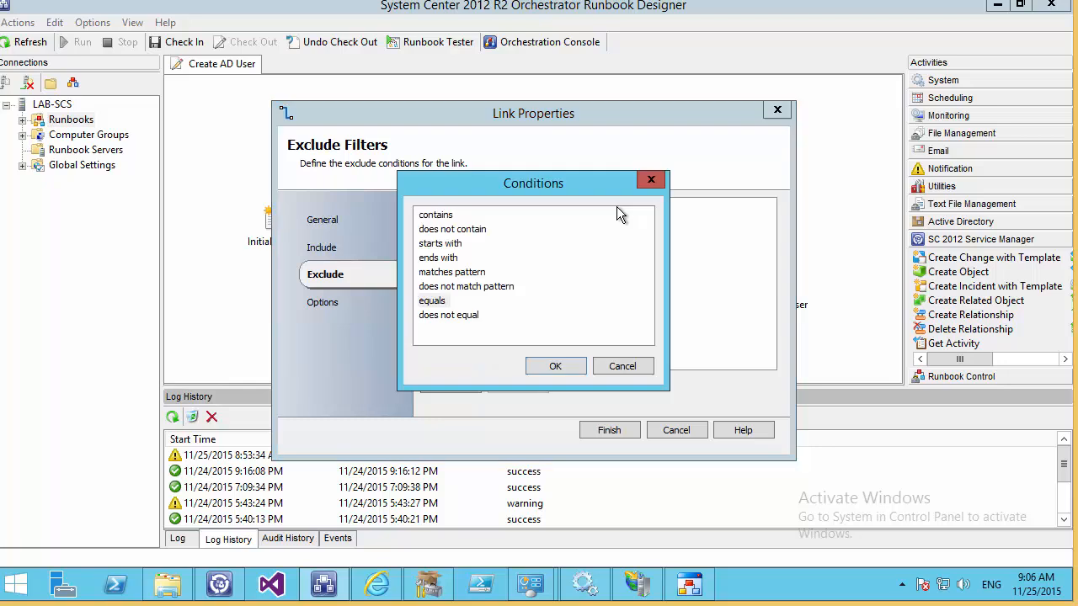
double_click(456, 315)
click(676, 206)
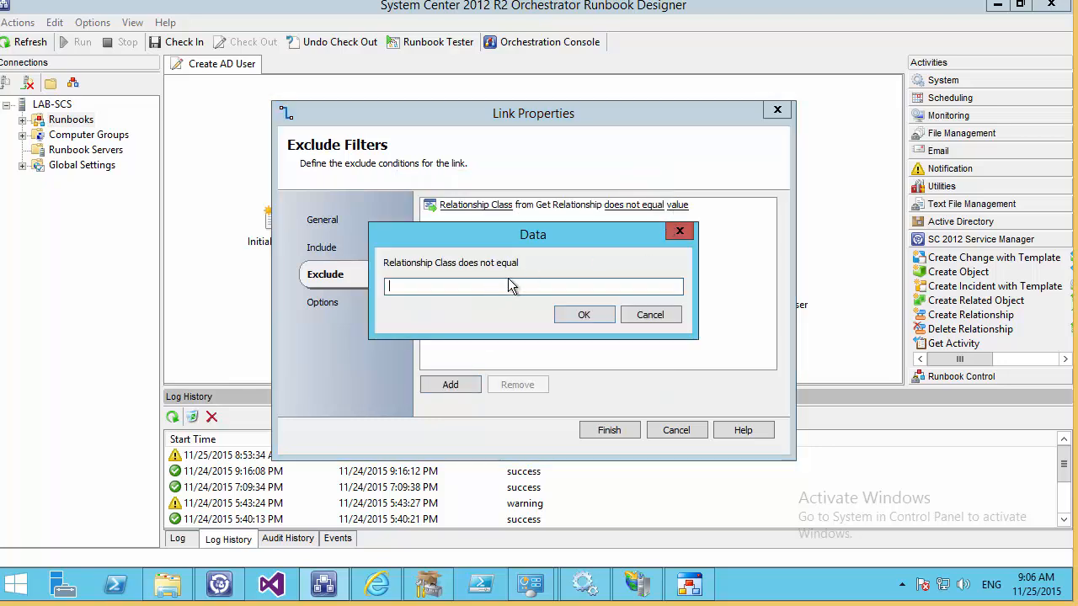
right_click(477, 285)
click(514, 354)
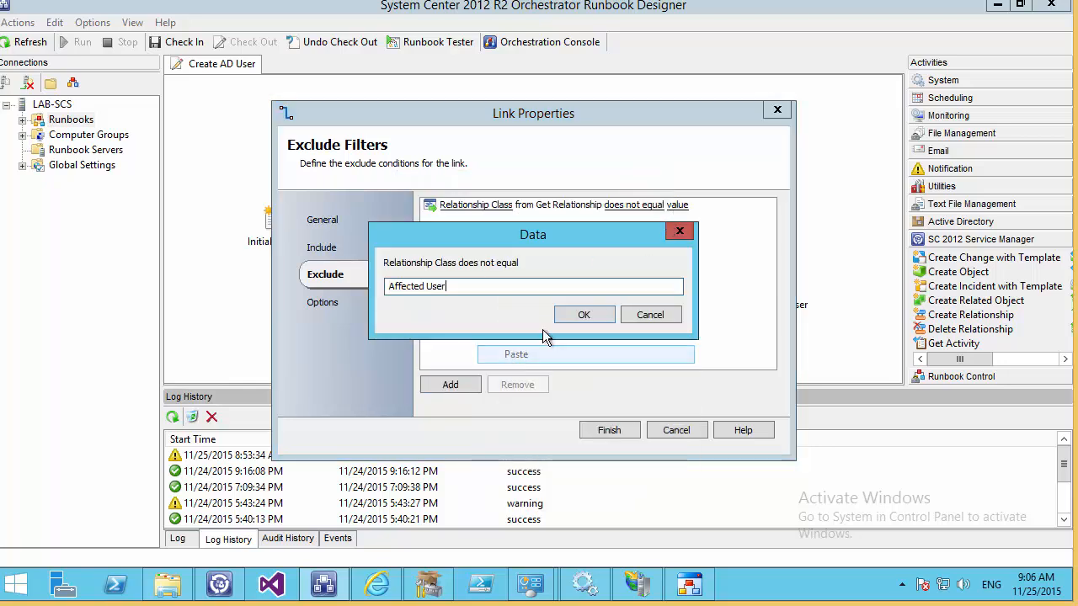
click(584, 316)
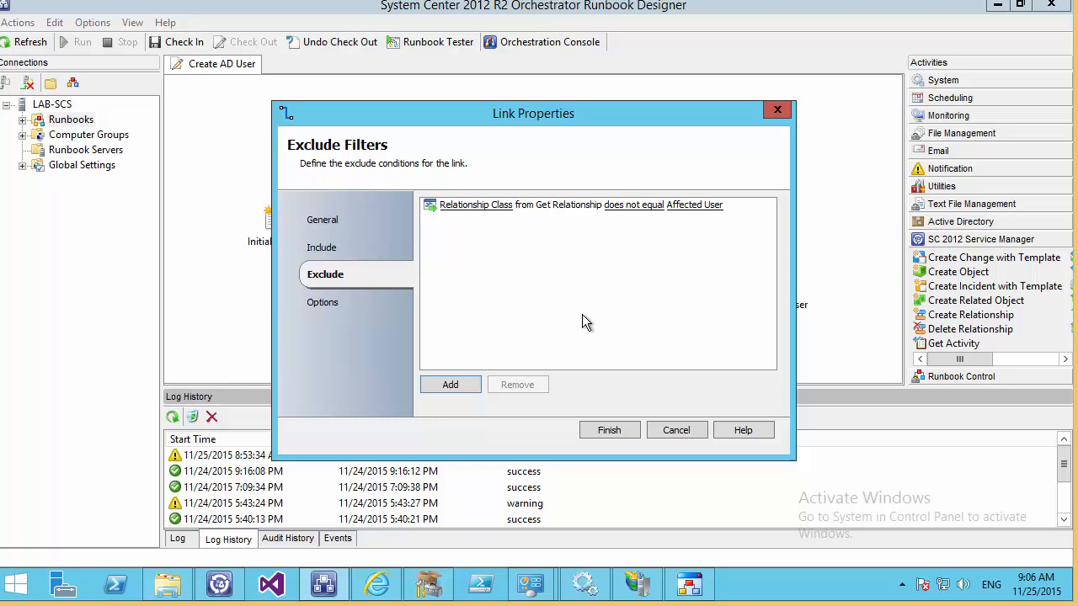
click(609, 430)
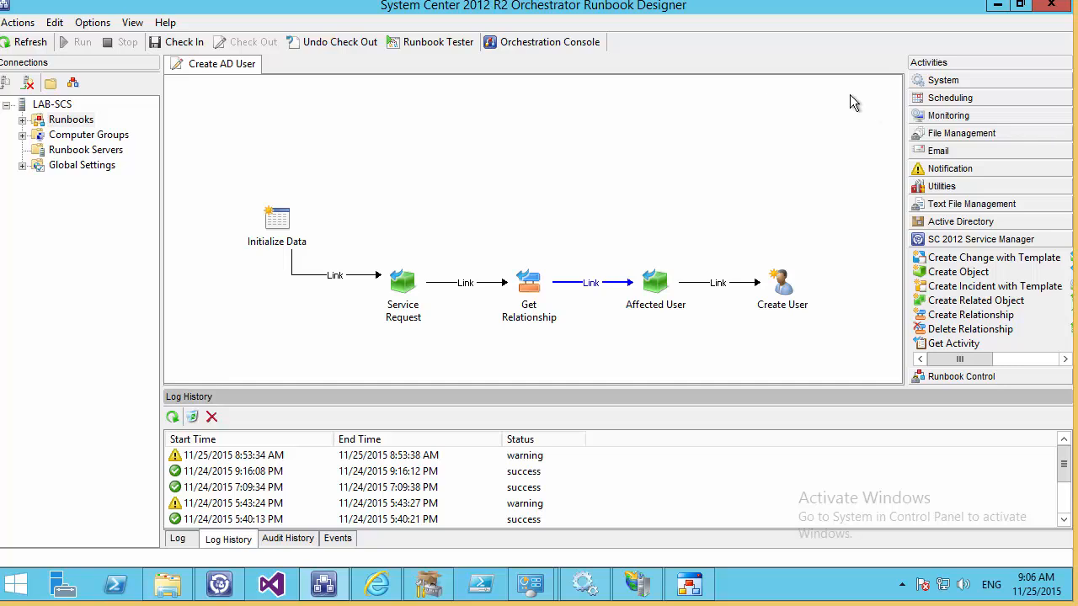
Run the Create AD User runbook in the Runbook Tester with the ID parameter blank and maximize the tester window.
click(433, 42)
click(68, 92)
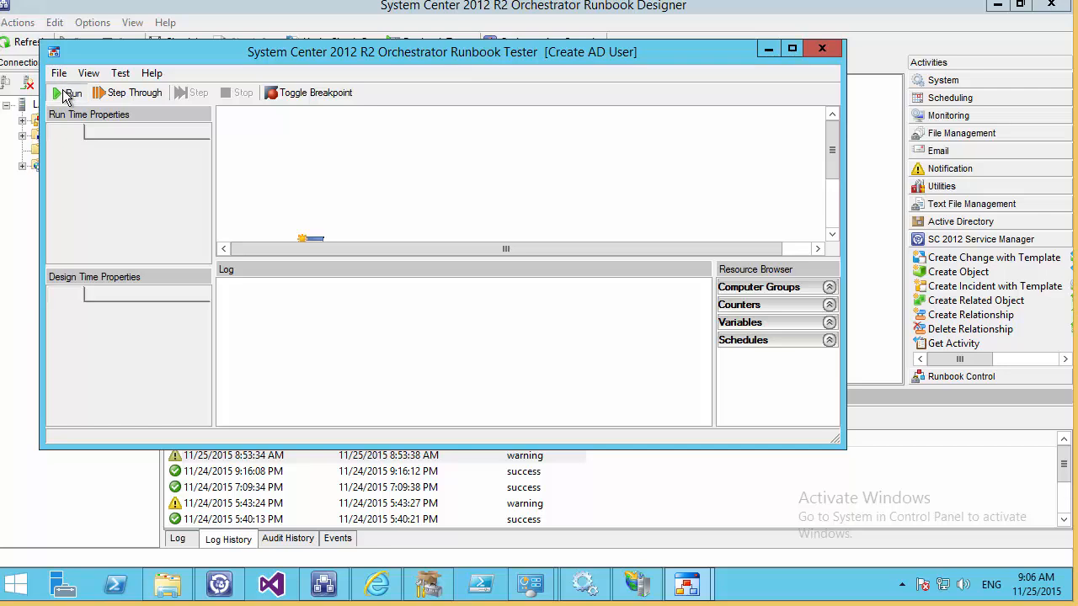
click(549, 390)
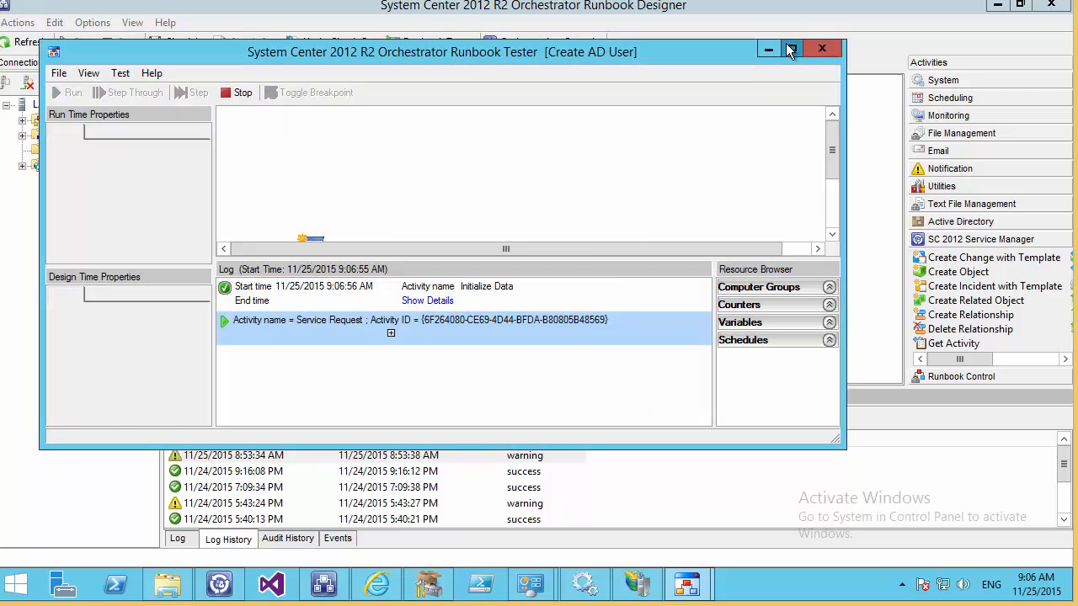
click(791, 48)
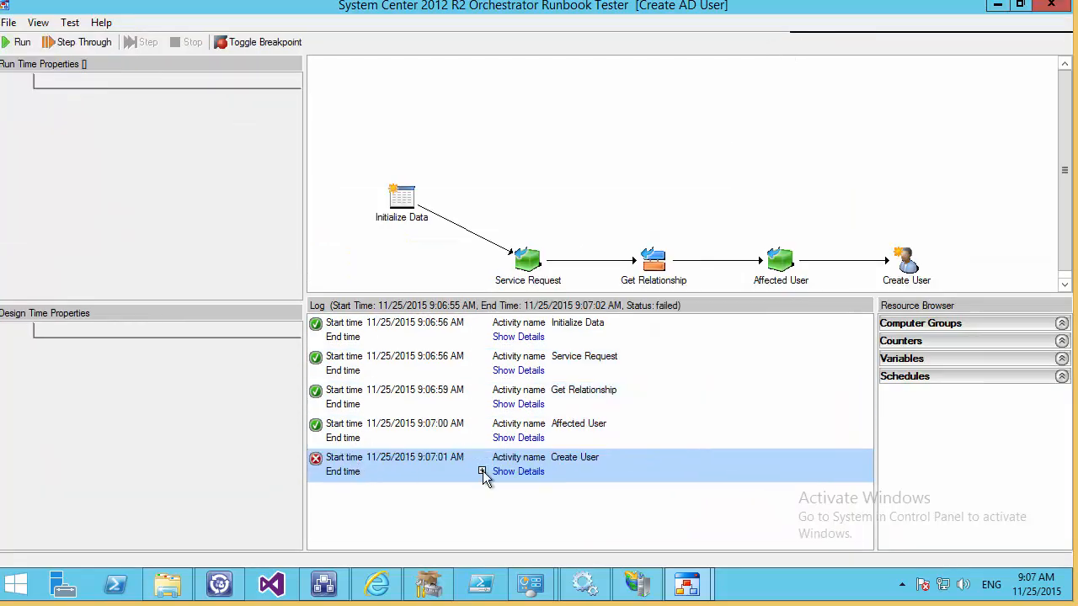
Examine the Affected User activity's returned details in the test log.
click(516, 439)
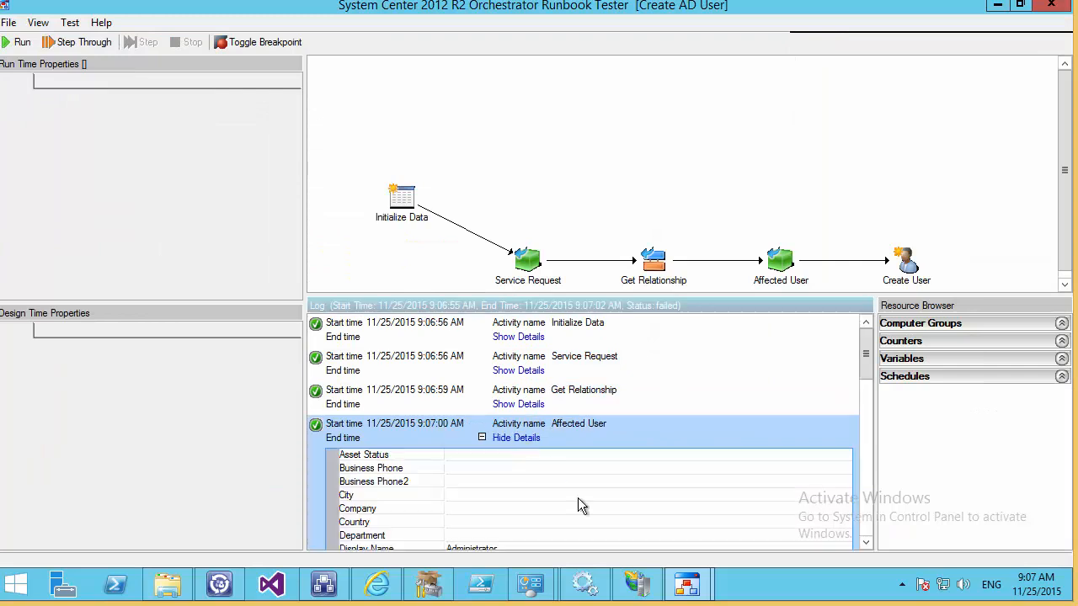
scroll(581, 498, down, 4)
scroll(507, 385, down, 10)
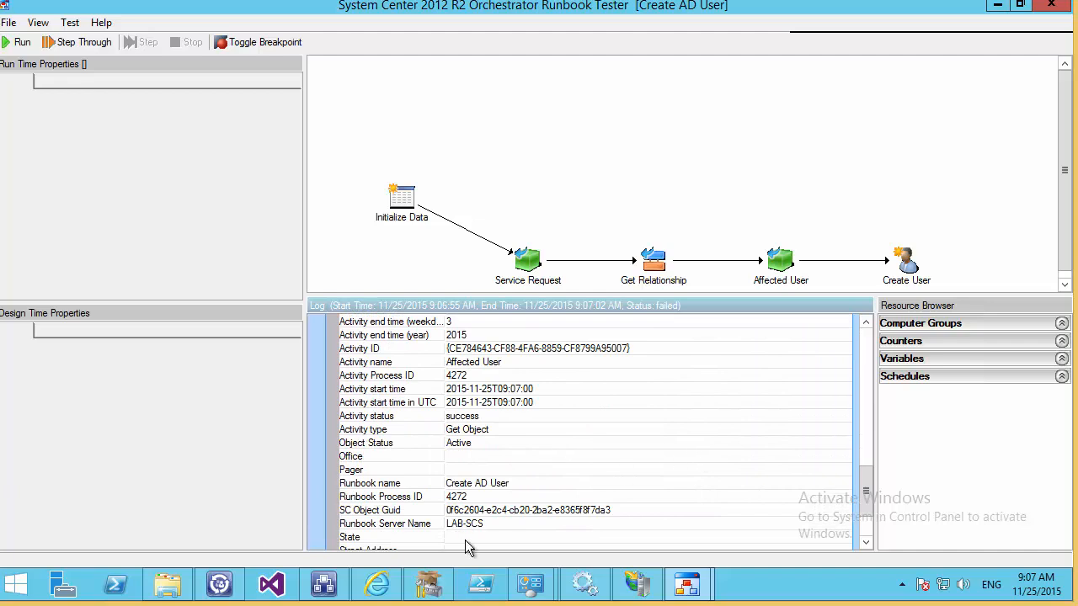
scroll(468, 467, up, 10)
scroll(505, 470, down, 5)
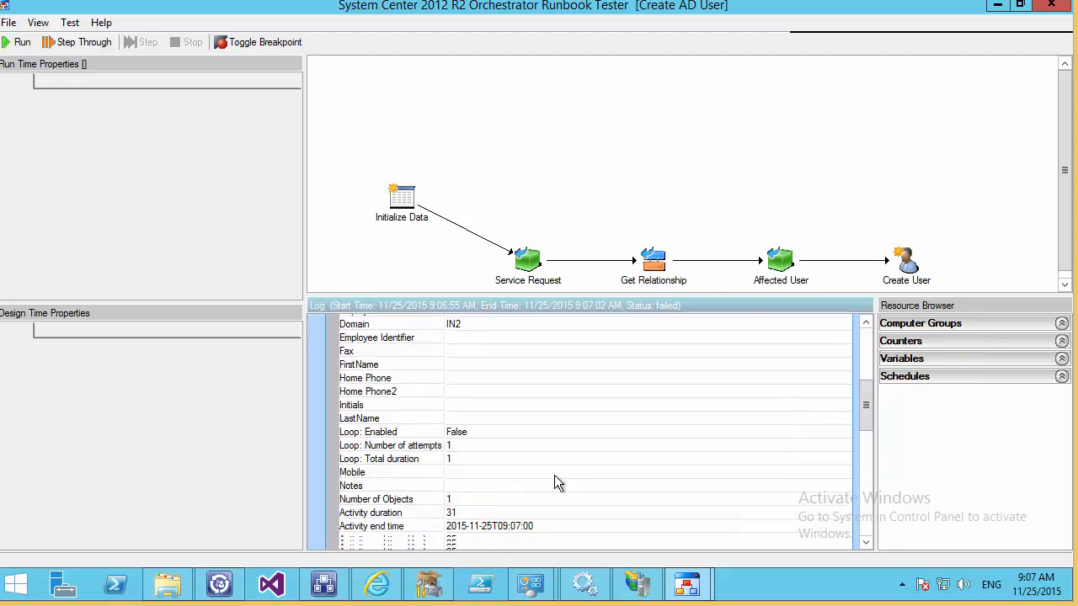
scroll(573, 409, up, 3)
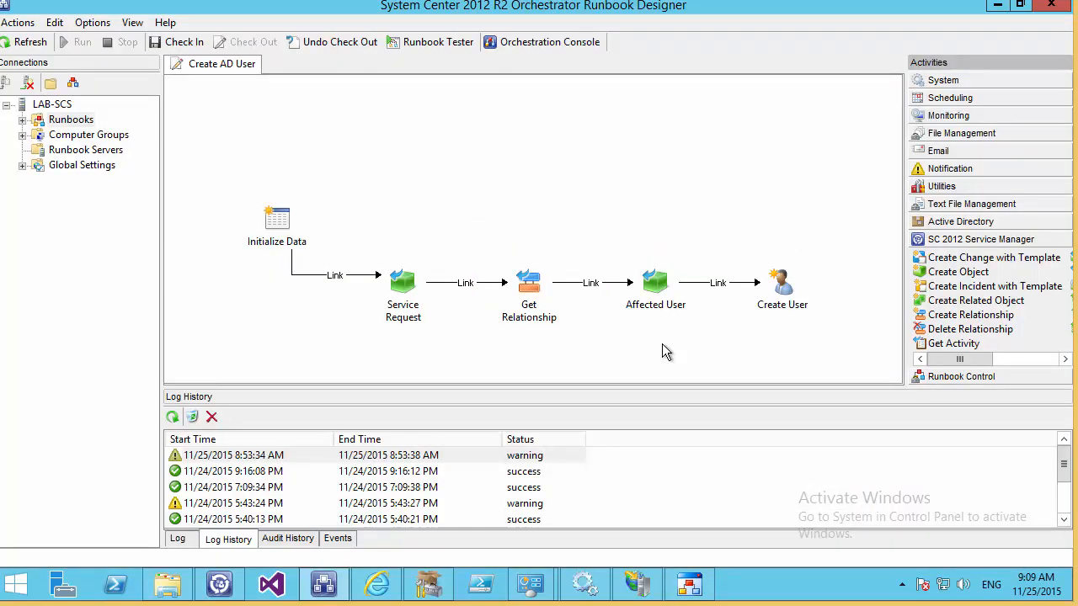
Add a Service Manager Get Object activity above the Get Relationship link in the runbook and set its connection to Service MAnager.
click(511, 288)
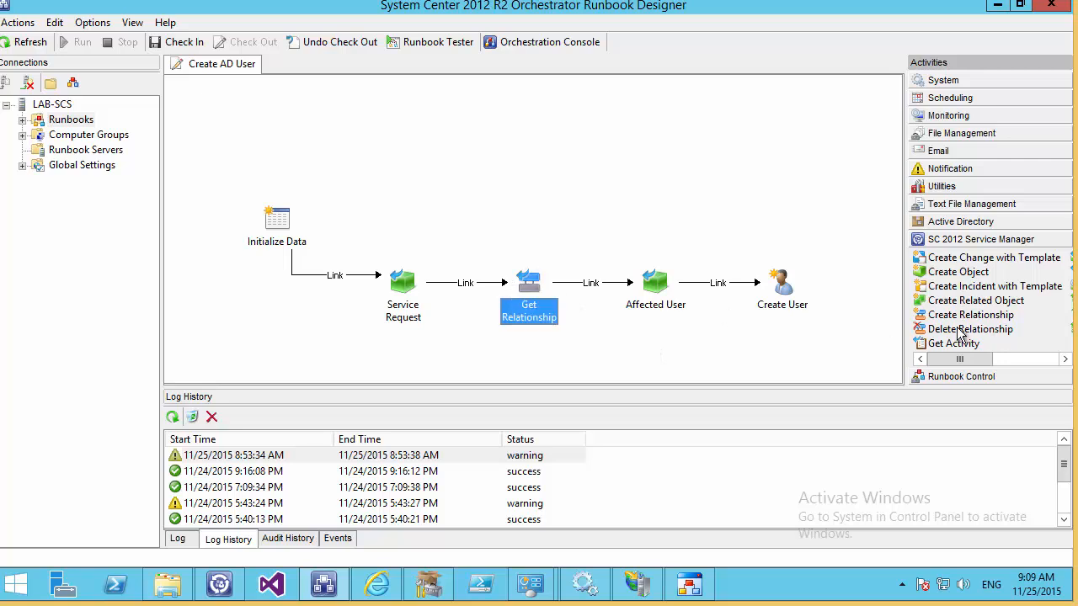
drag(965, 360, 1001, 364)
drag(945, 257, 631, 166)
double_click(588, 157)
click(766, 221)
double_click(540, 204)
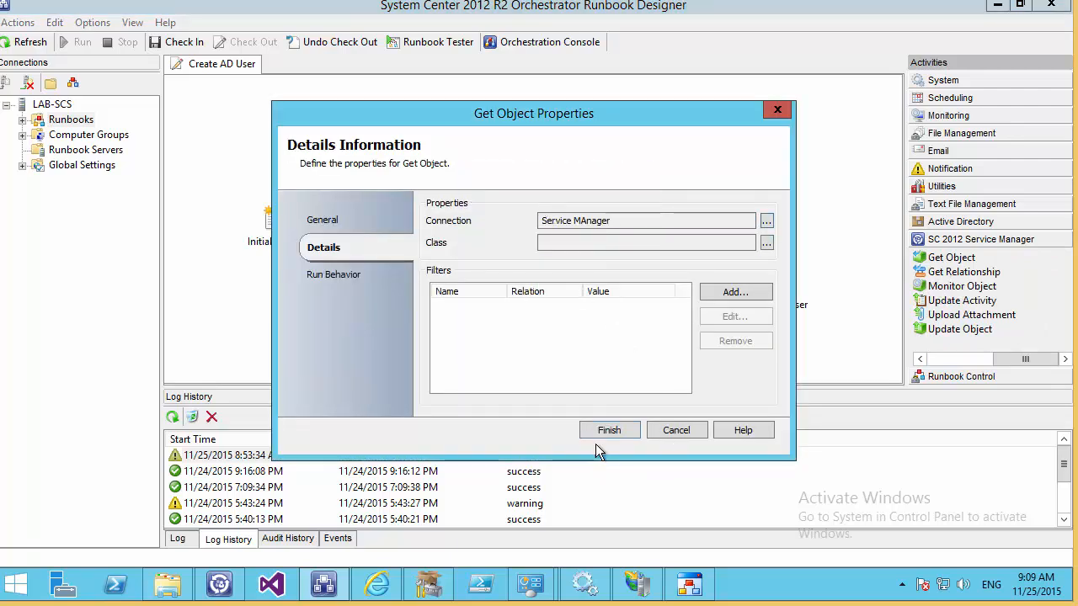
Set the new Get Object activity's class to Domain User or Group and save its properties.
click(767, 242)
scroll(517, 310, down, 3)
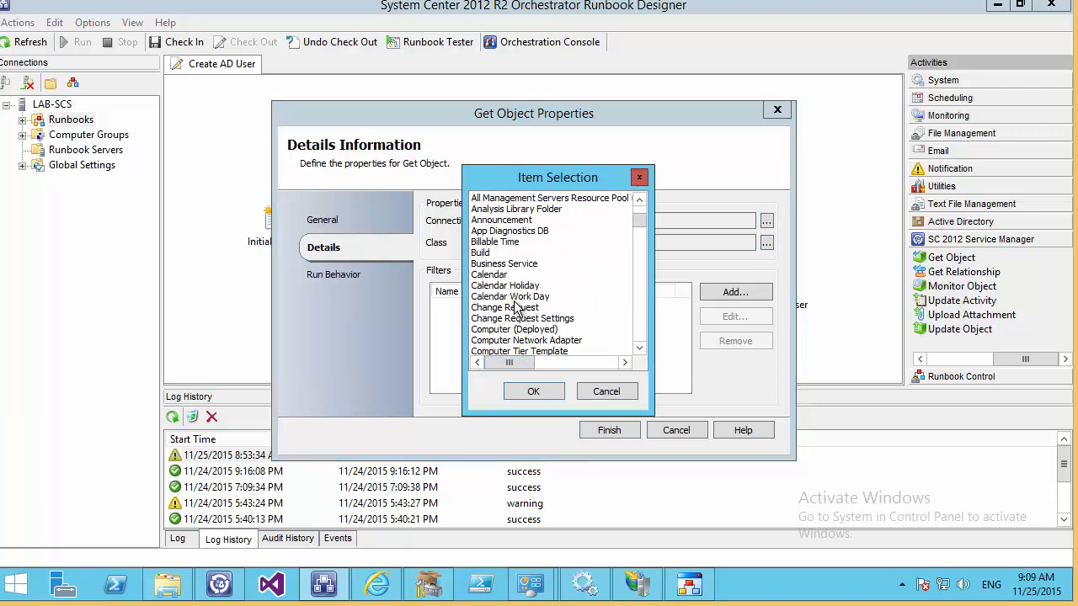
scroll(517, 310, down, 2)
scroll(516, 315, down, 2)
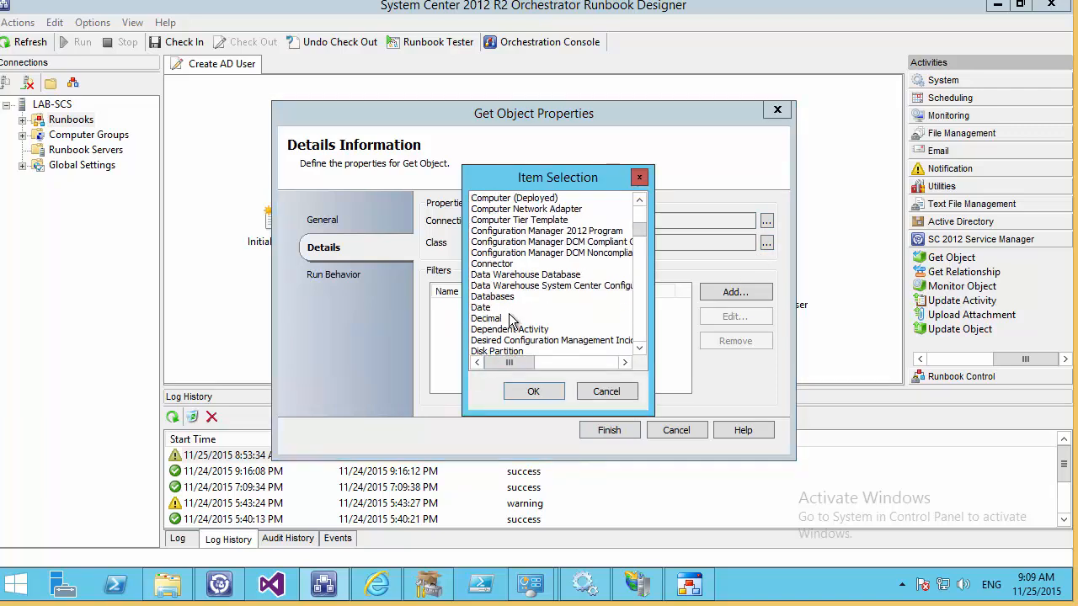
scroll(509, 319, down, 5)
double_click(512, 199)
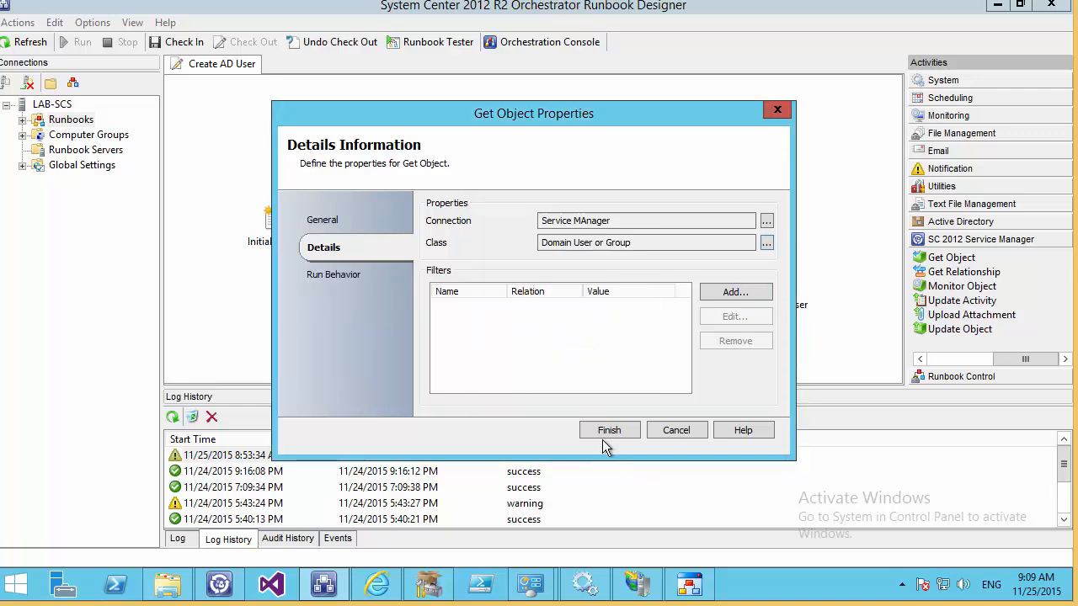
click(609, 430)
Rename the new Get Object activity to Created By User and link Get Relationship to it.
right_click(590, 173)
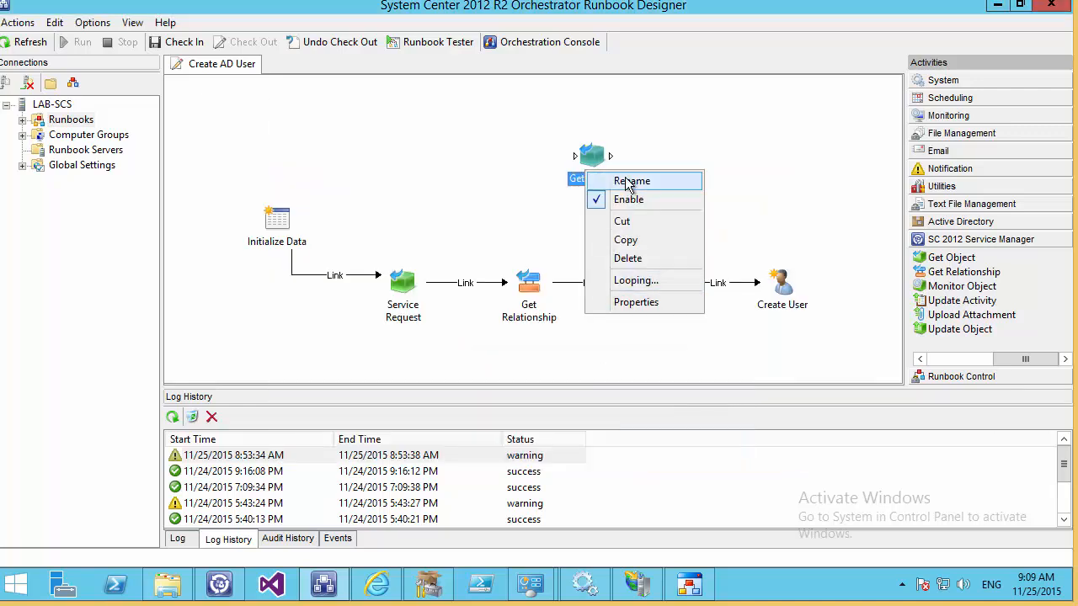
click(631, 180)
text(Crea)
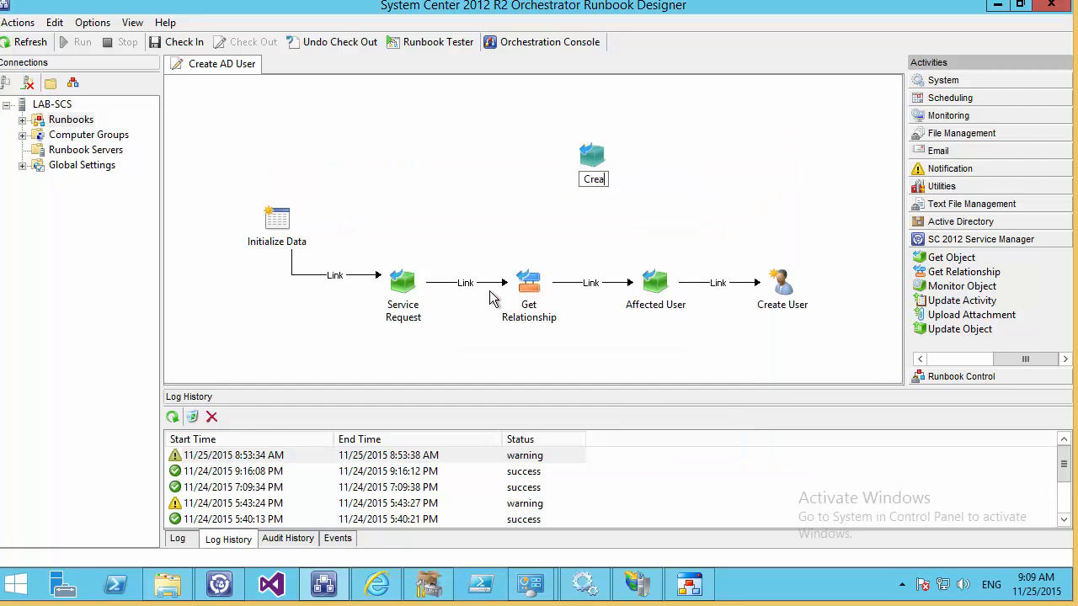
text(ted By)
key(Menu)
key(Escape)
text(User)
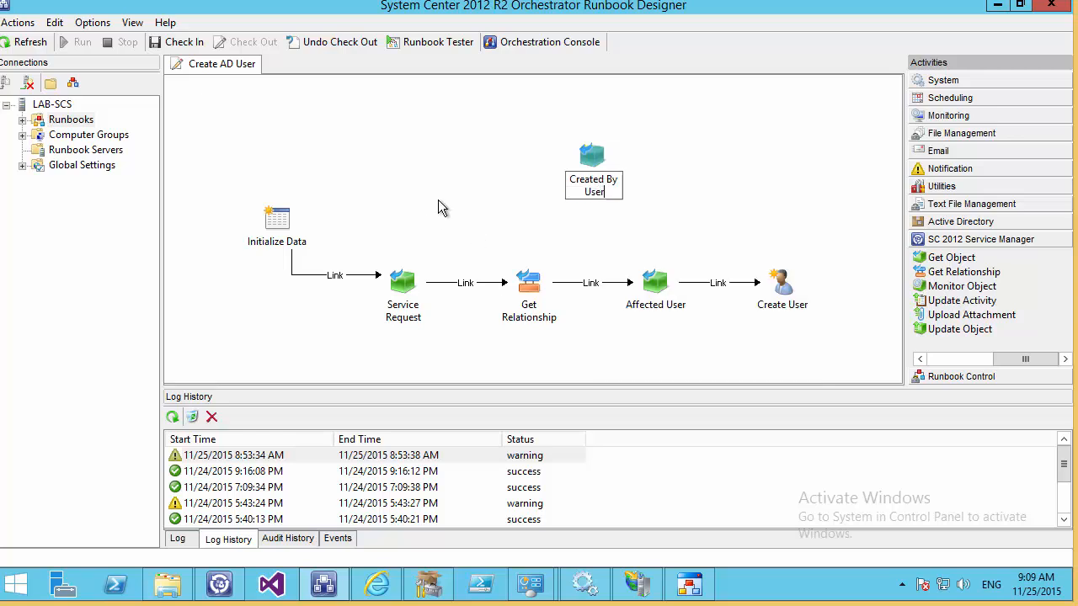
key(Return)
click(546, 282)
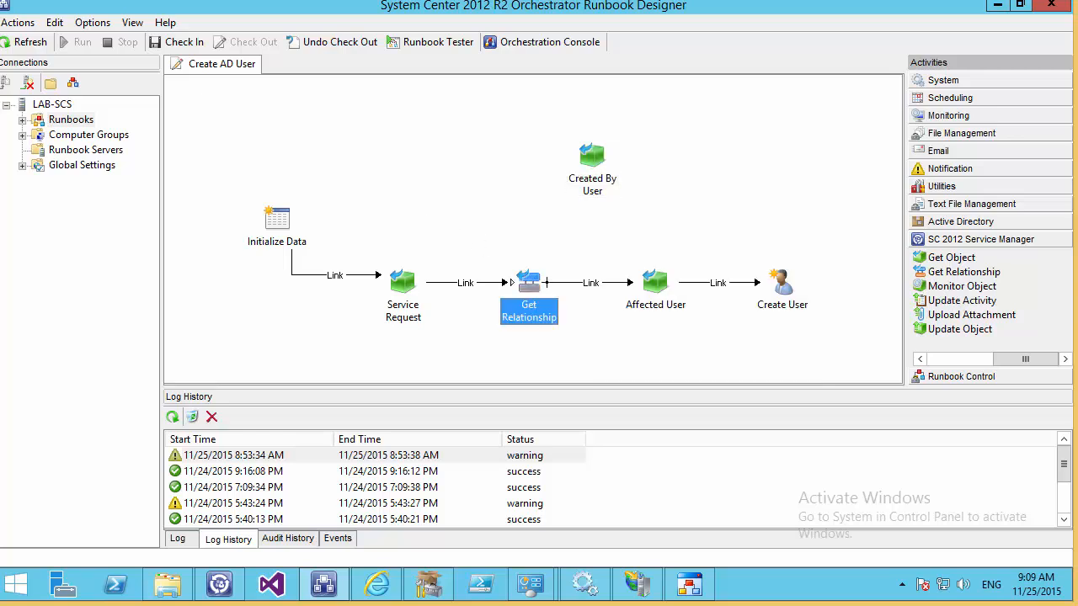
drag(581, 160, 588, 158)
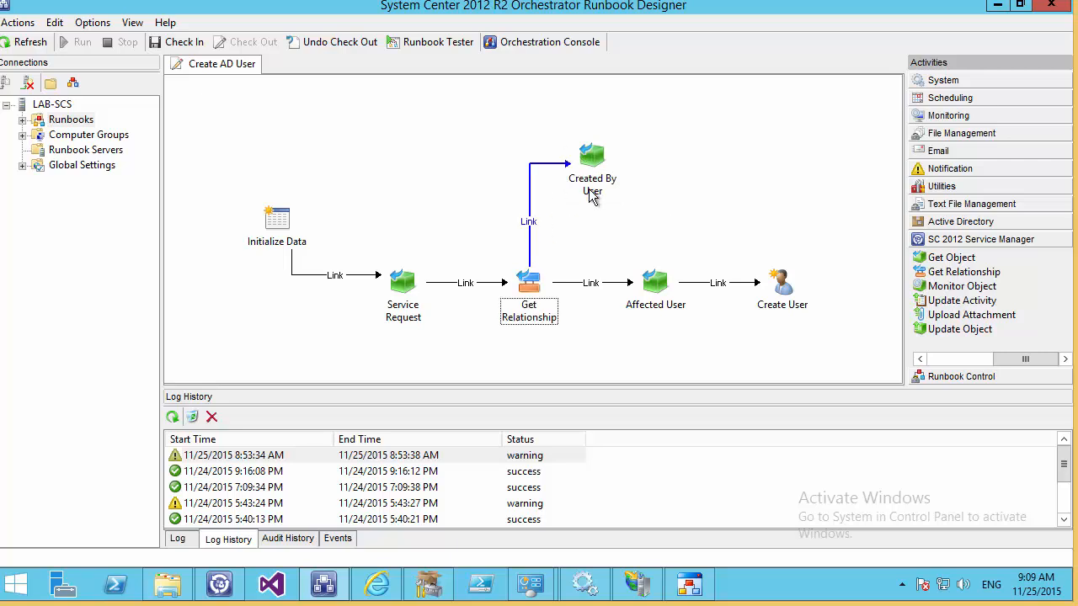
Add a filter to Created By User where SC Object Guid equals the Related Object Guid published by Get Relationship, and save the properties.
double_click(599, 167)
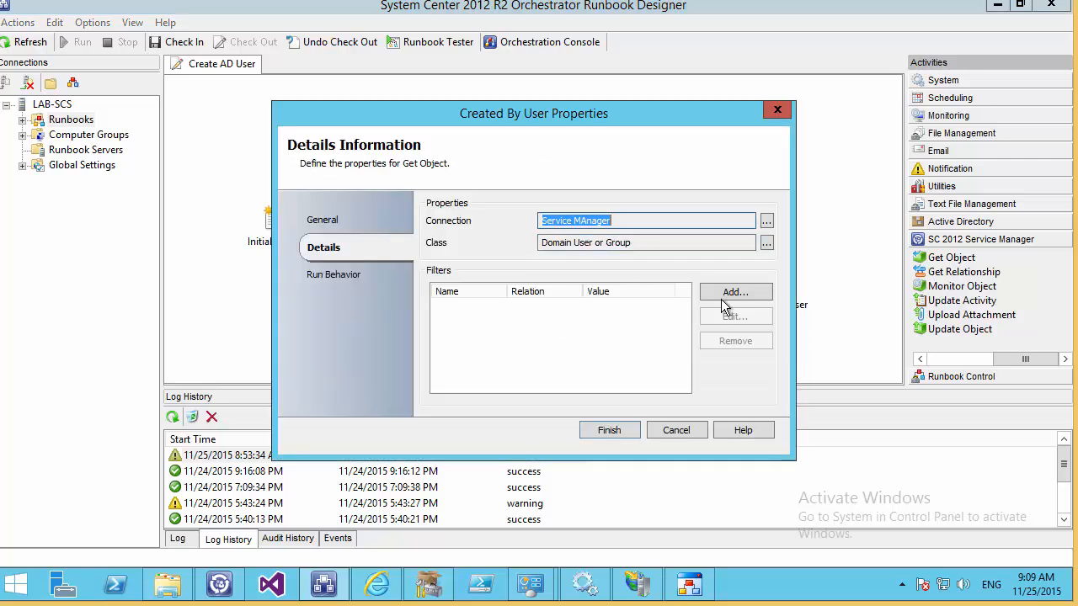
click(721, 298)
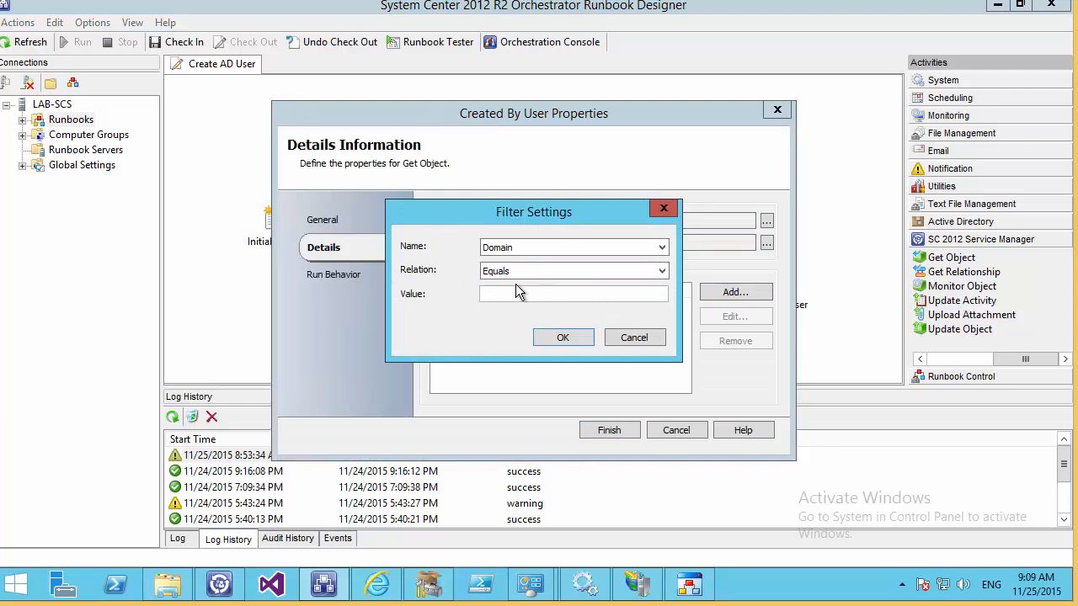
click(550, 248)
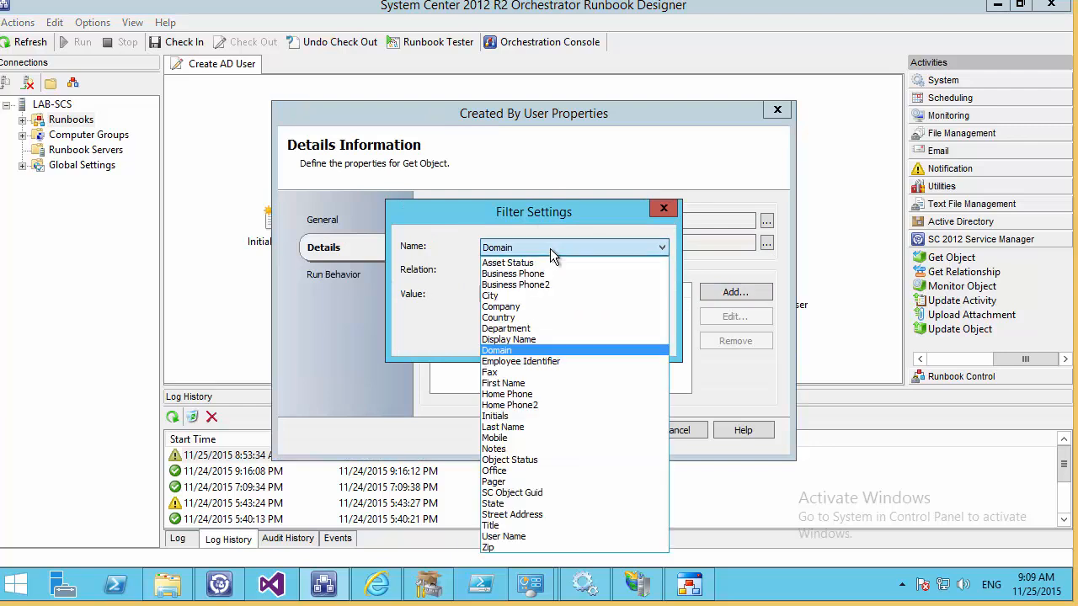
click(511, 495)
right_click(497, 295)
mouse_move(556, 308)
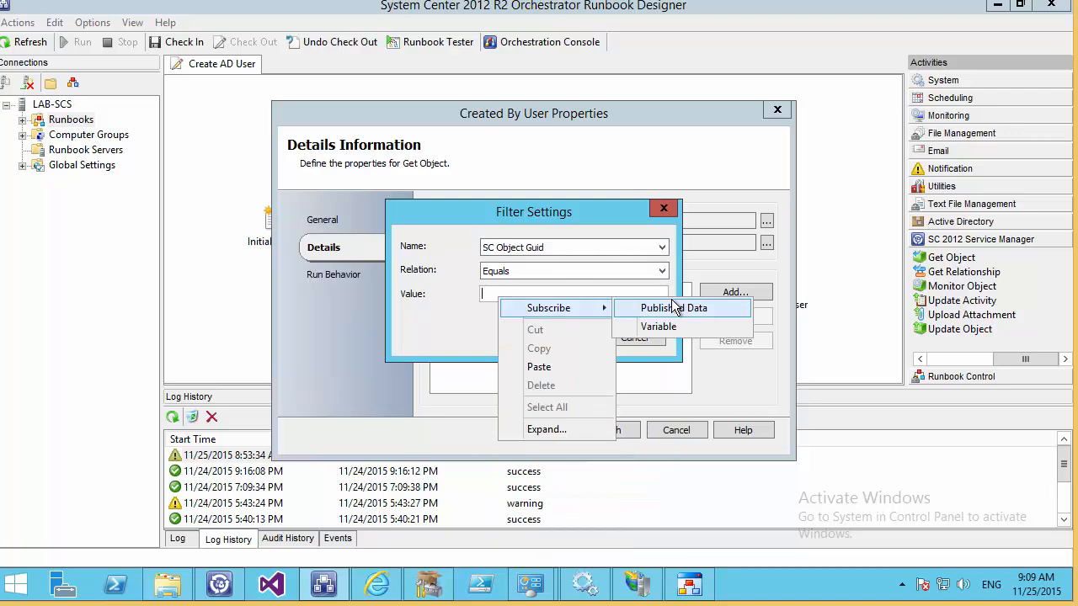
click(674, 307)
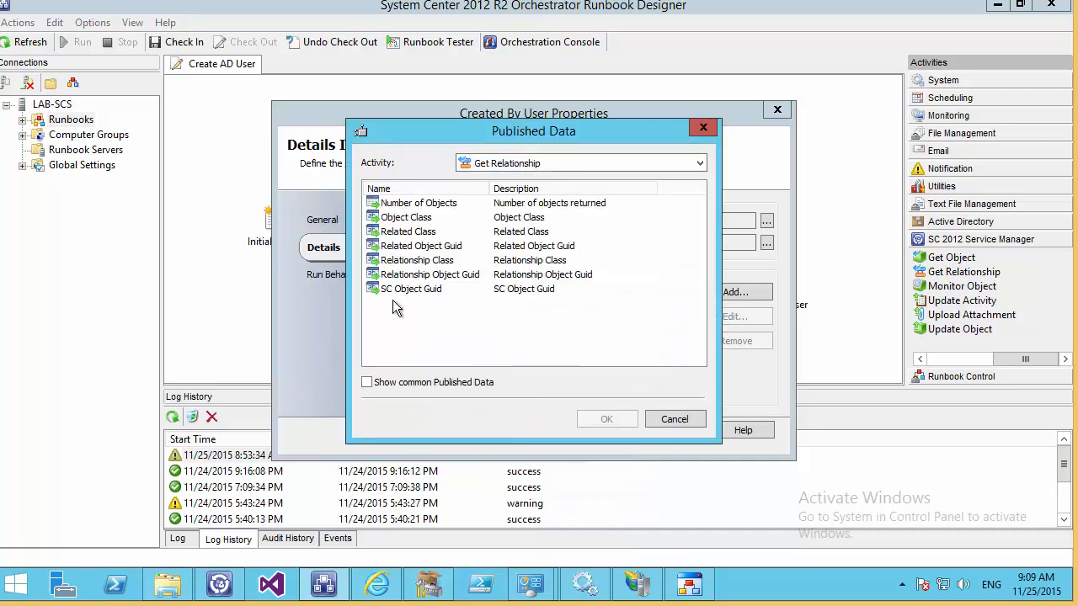
double_click(399, 247)
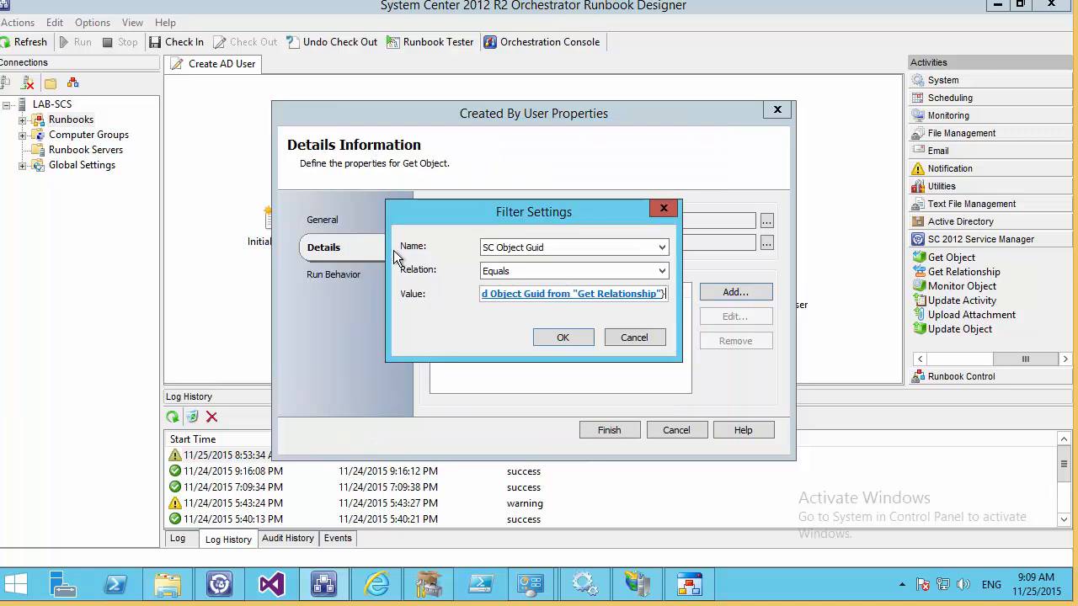
click(559, 339)
click(609, 430)
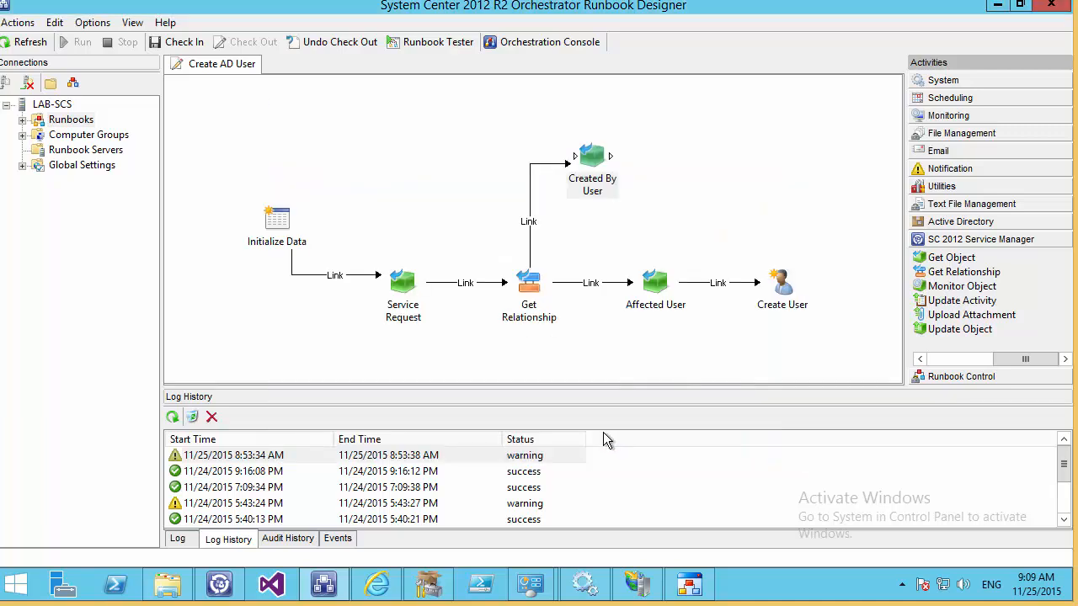
Add an exclude filter based on Relationship Class to the link between Get Relationship and Created By User.
double_click(531, 173)
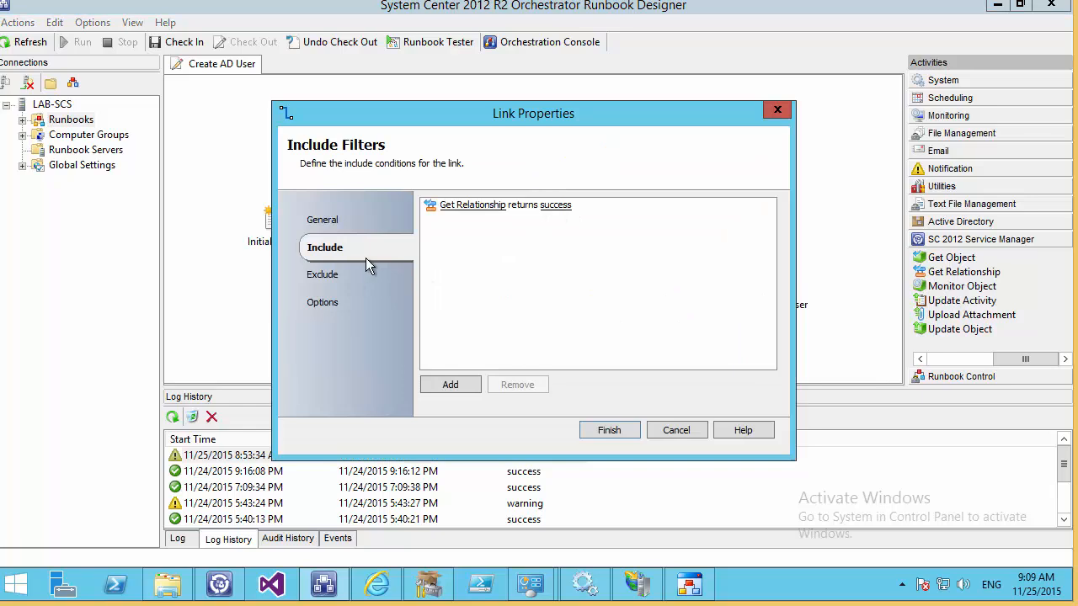
click(323, 275)
click(451, 384)
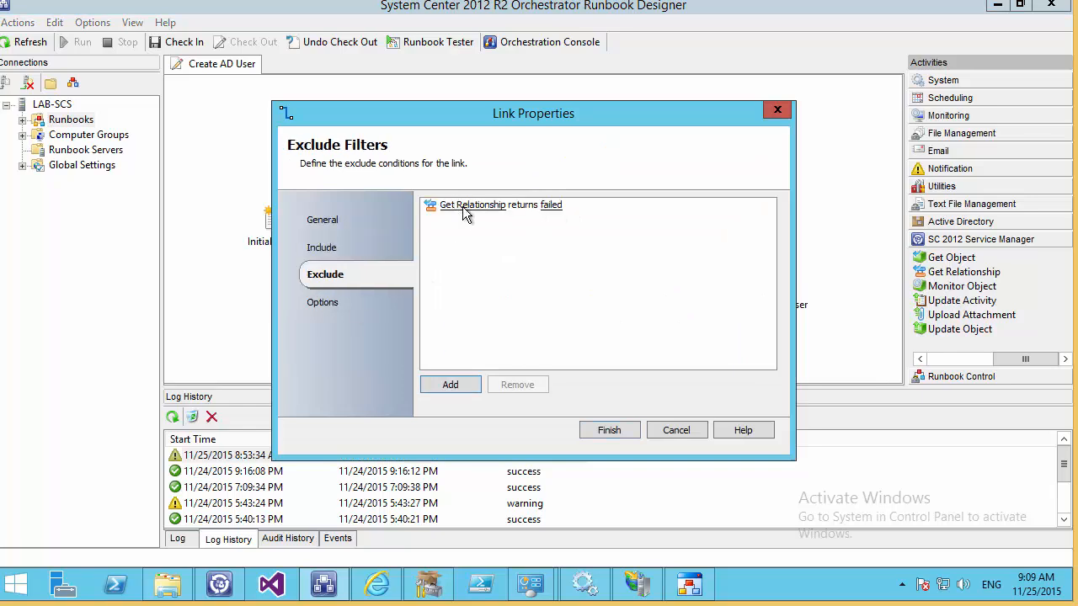
click(467, 206)
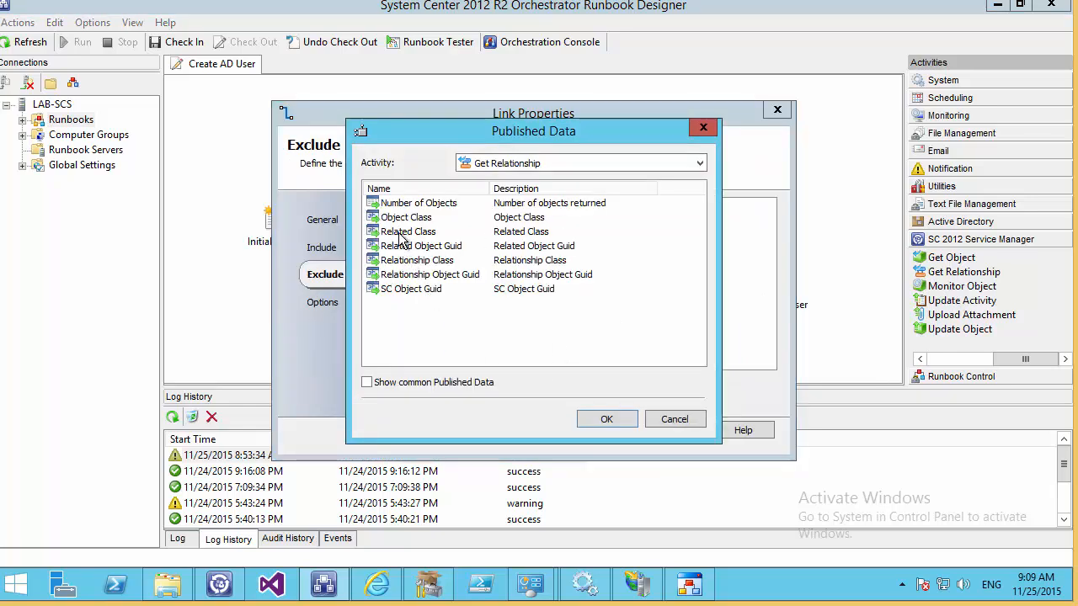
double_click(417, 260)
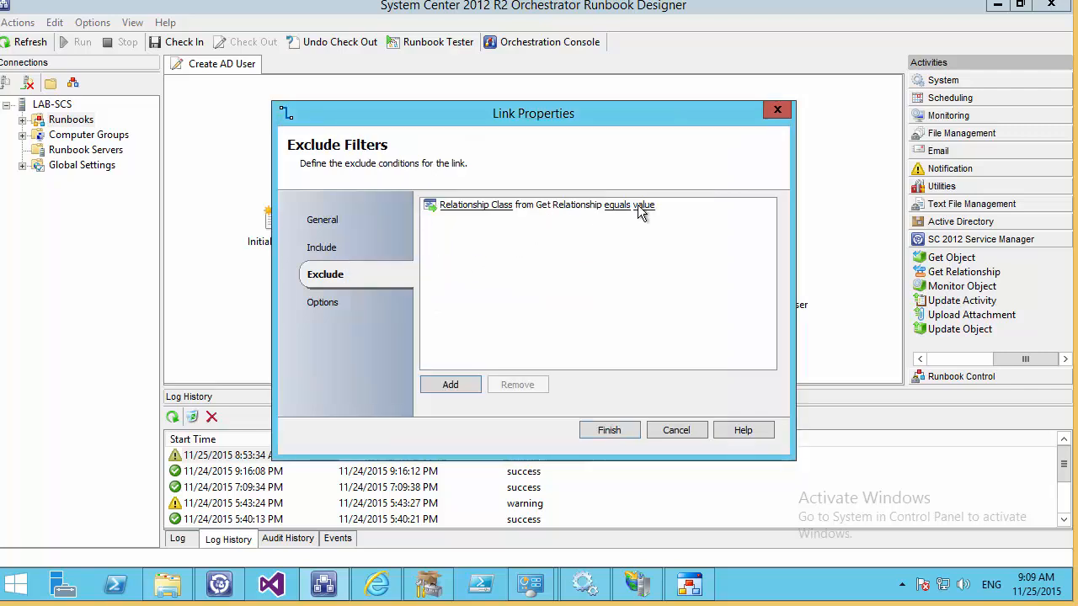
Set the exclude filter's condition to does not equal Created By User and save the link properties.
click(623, 207)
double_click(448, 311)
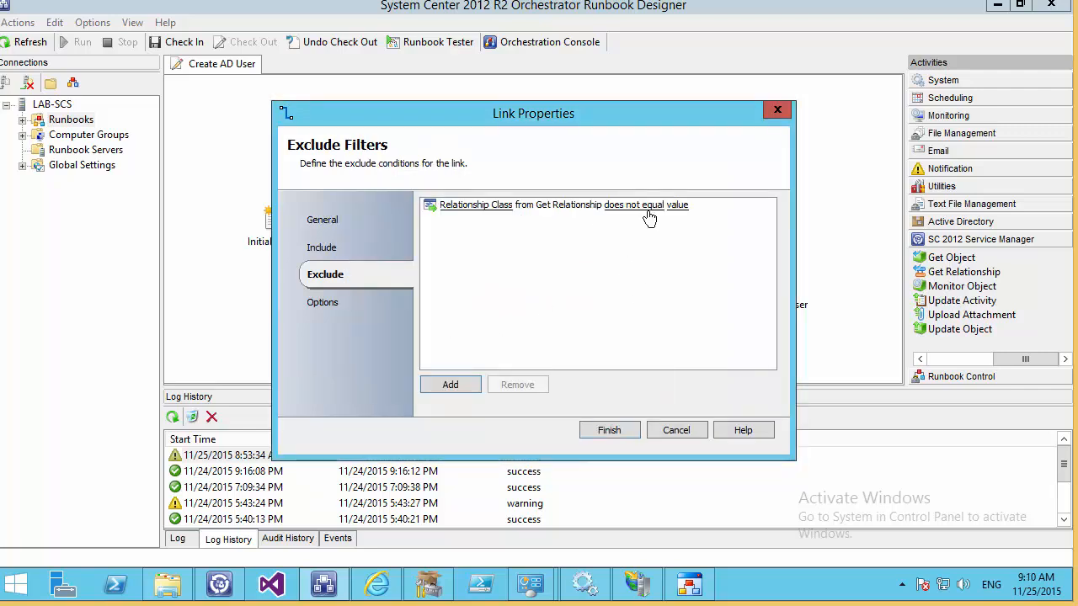
click(675, 205)
right_click(447, 286)
click(479, 356)
click(581, 316)
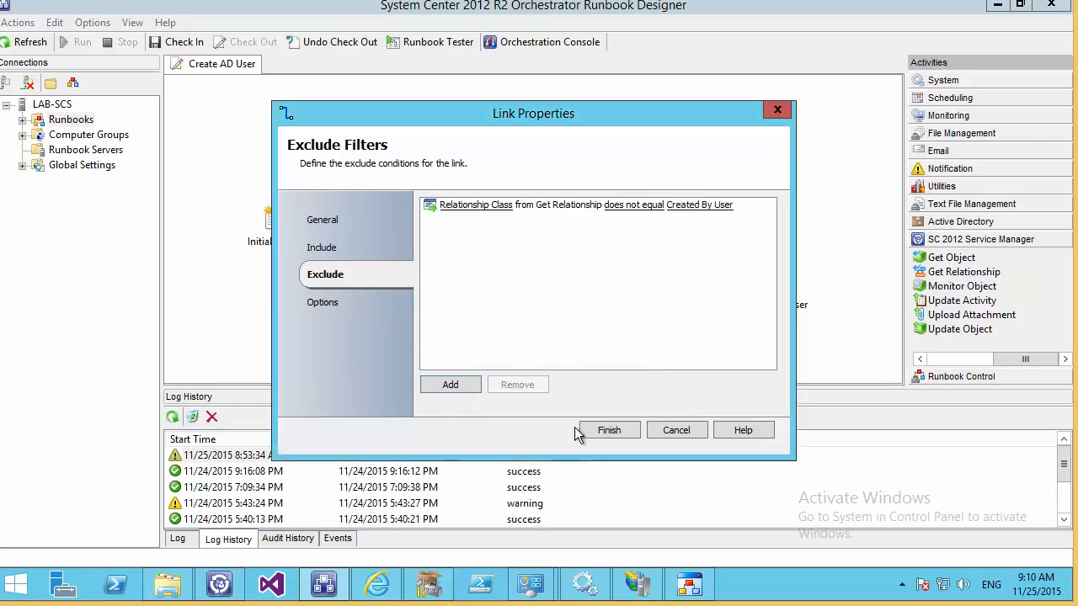
click(617, 431)
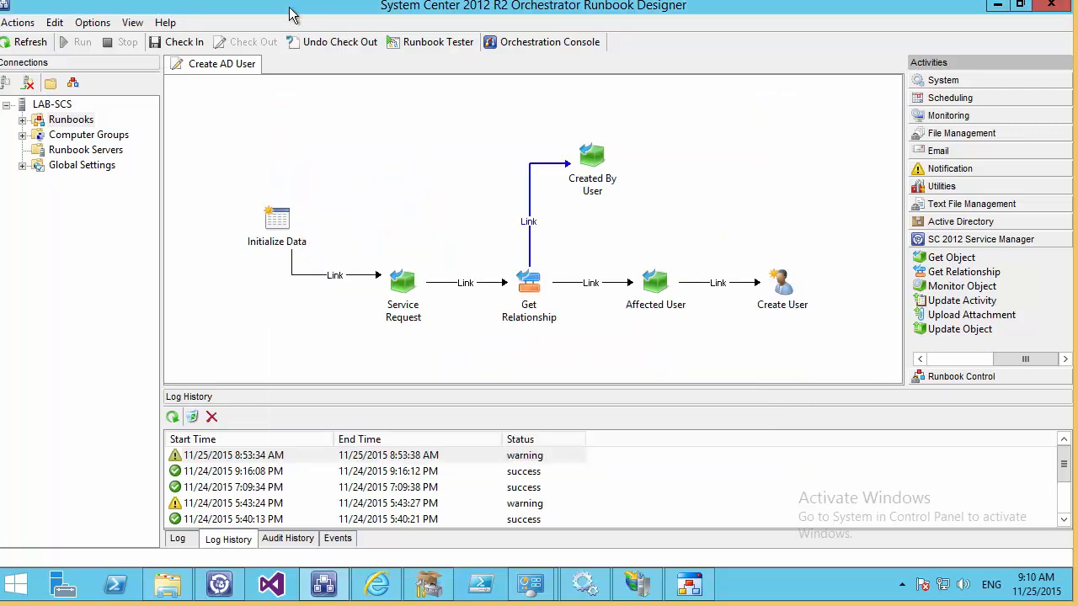
Run the extended runbook in the Runbook Tester and show the Created By User activity's details in the log.
click(442, 42)
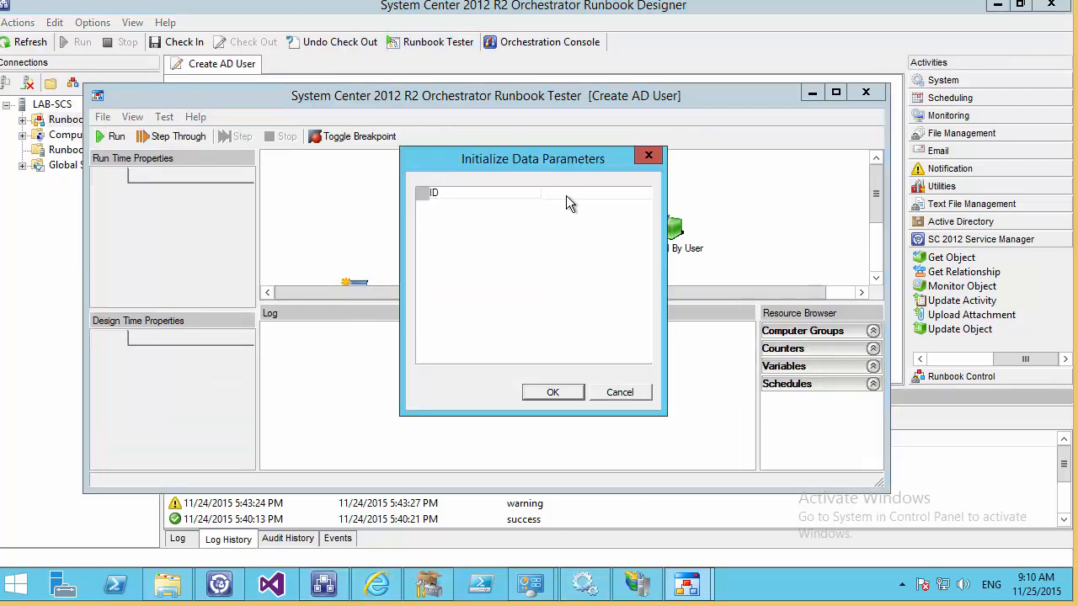
click(553, 392)
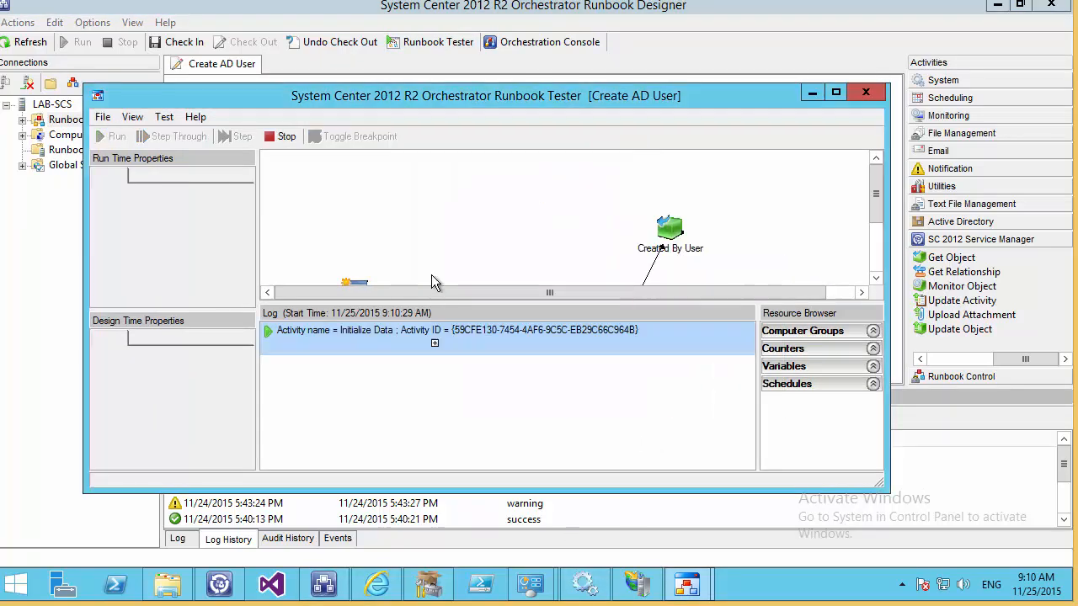
click(836, 92)
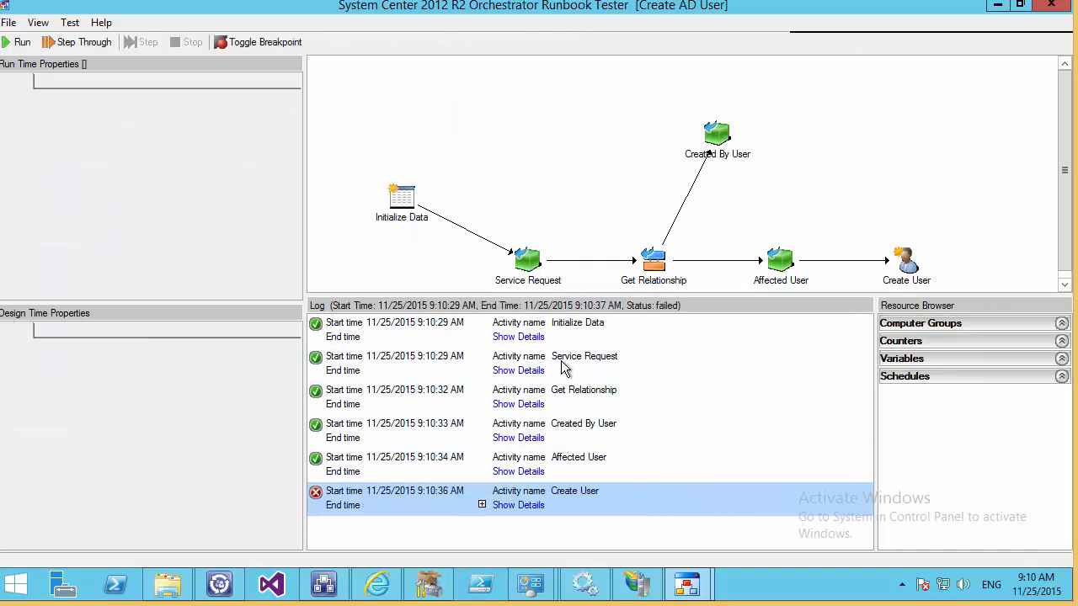
click(517, 438)
scroll(438, 457, down, 1)
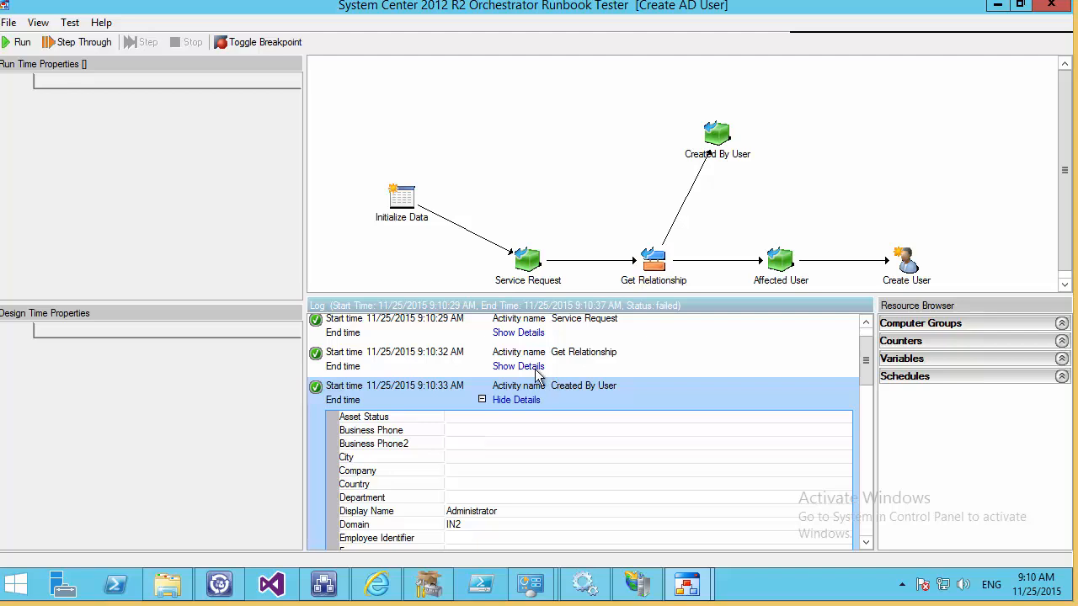
Collapse the Created By User details in the test log and examine the Affected User activity's details.
click(517, 403)
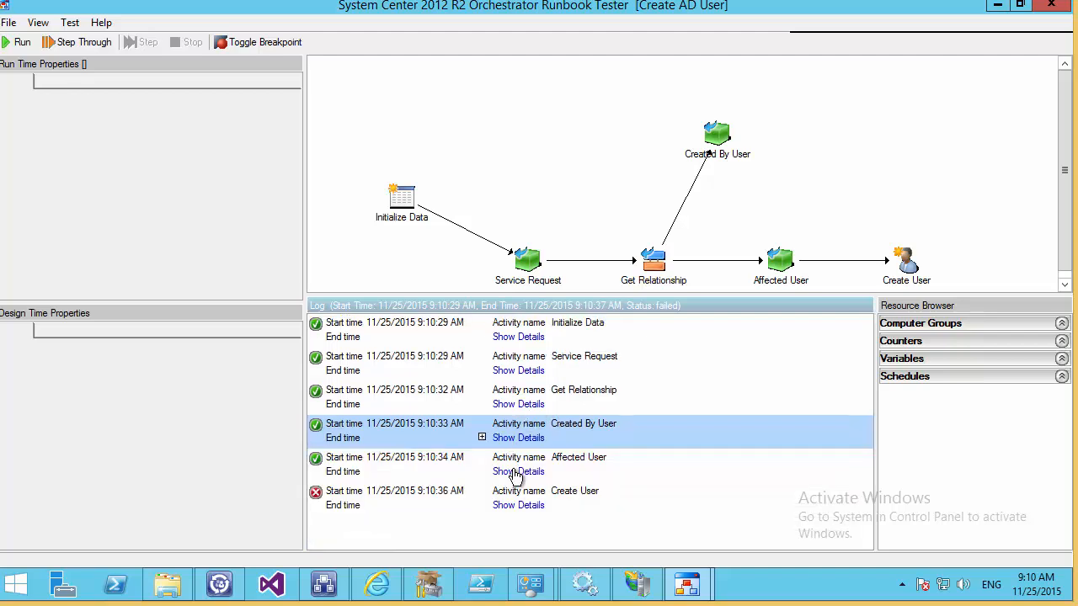
click(513, 470)
scroll(515, 473, down, 2)
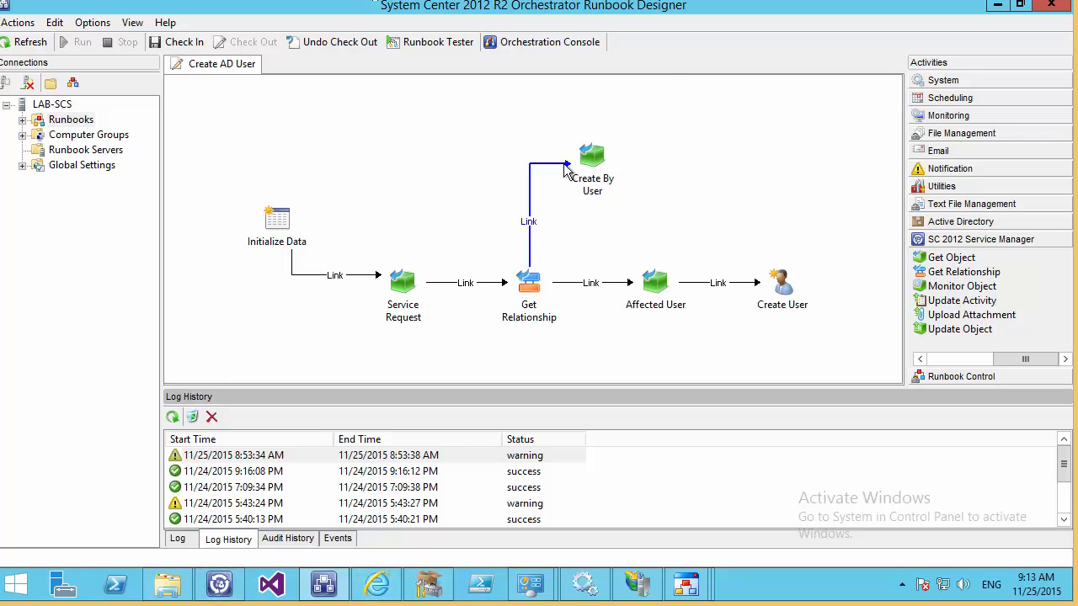
Rename the Create By User activity in the Runbook Designer as Assigned By User.
double_click(609, 158)
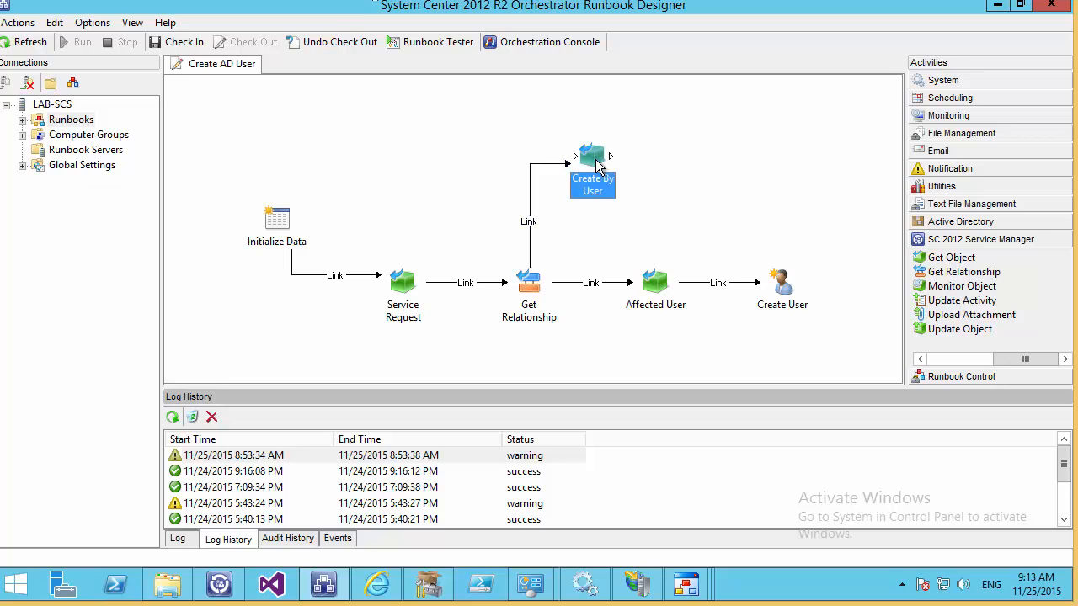
click(668, 428)
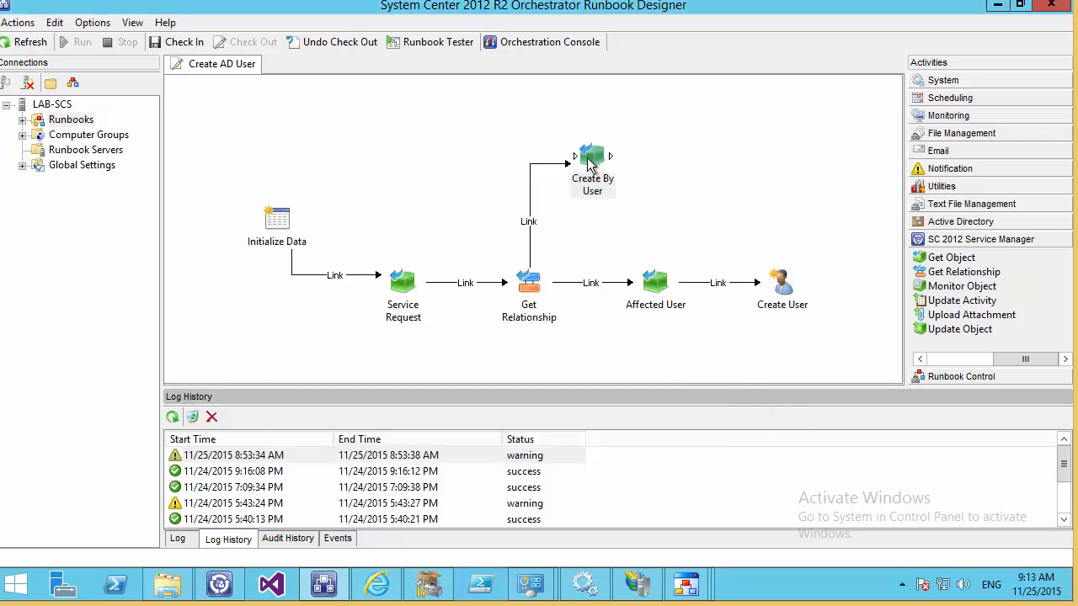
right_click(587, 158)
click(618, 172)
drag(596, 182, 465, 192)
key(Left)
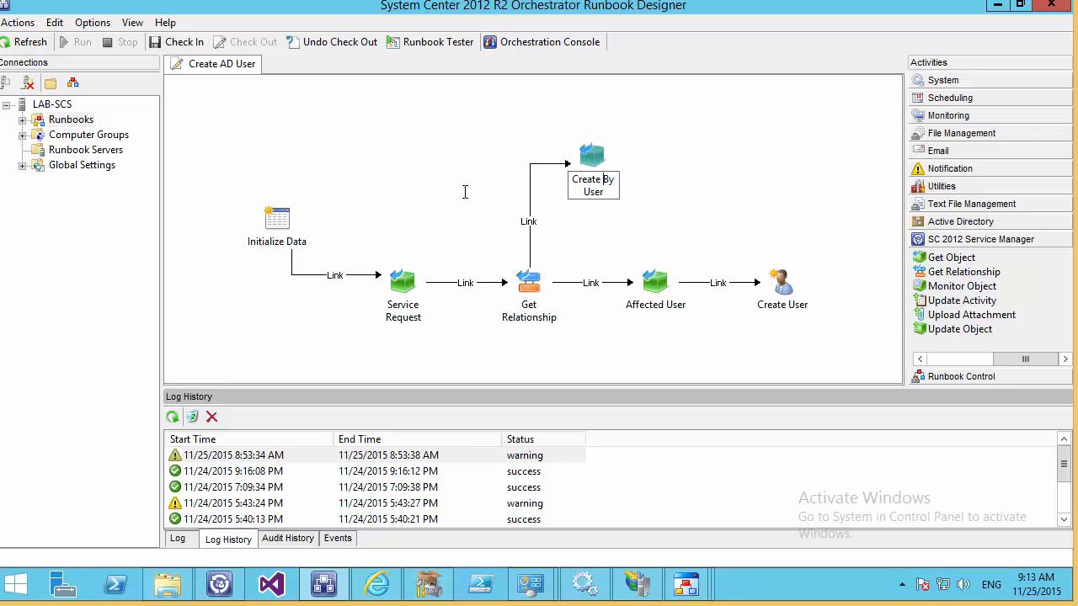
key(BackSpace)
key(BackSpace)
key(BackSpace)
key(BackSpace)
key(BackSpace)
key(BackSpace)
key(BackSpace)
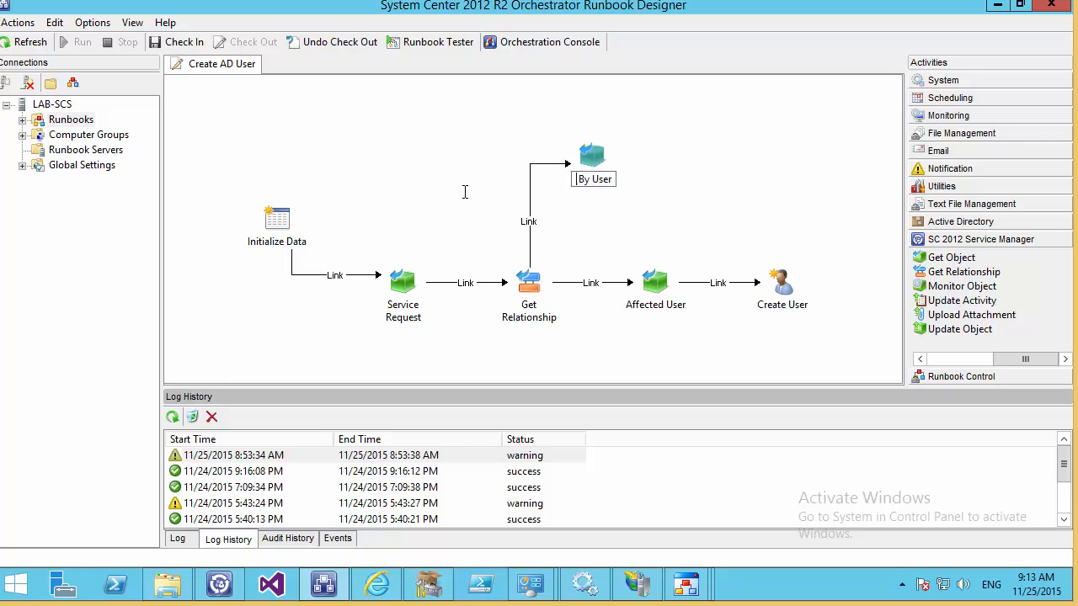
text(Assigned)
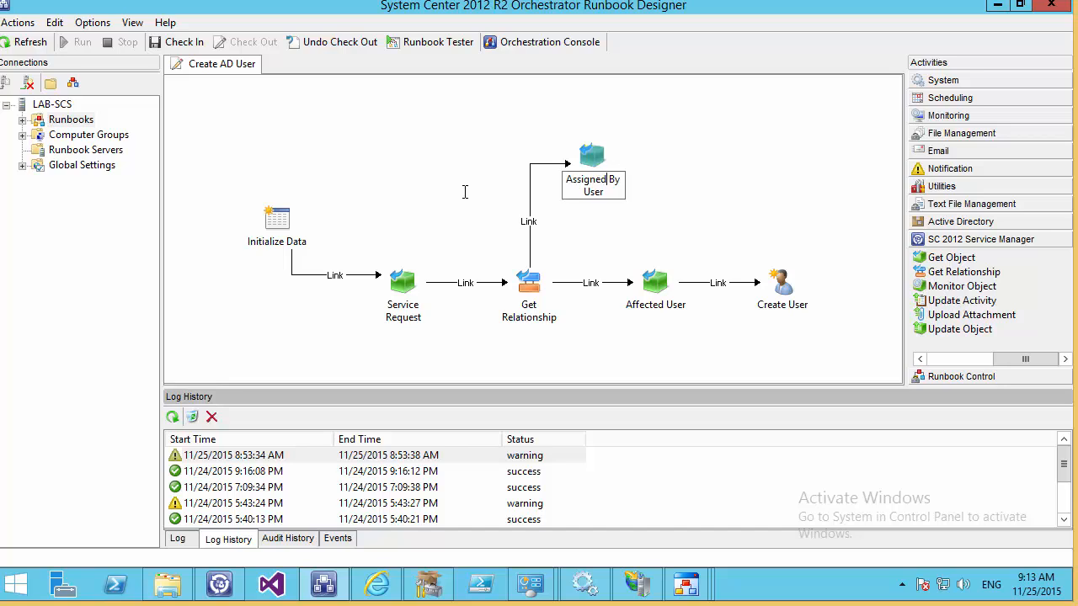
key(Return)
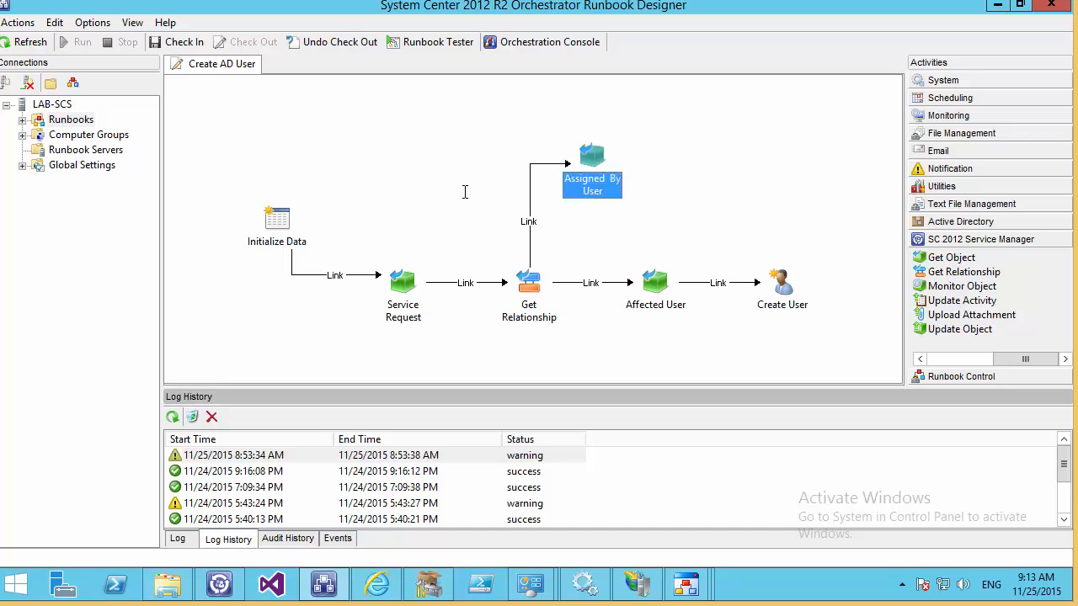
Switch to the Service Manager Authoring Tool and copy the name of the service request's Assigned To User relationship.
click(428, 584)
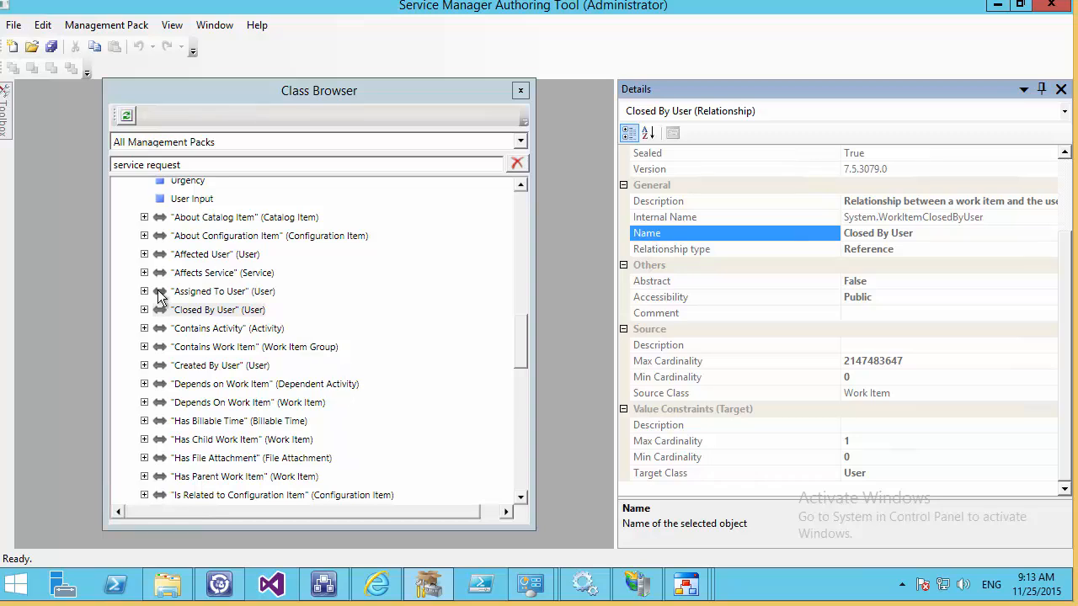
click(208, 292)
click(938, 234)
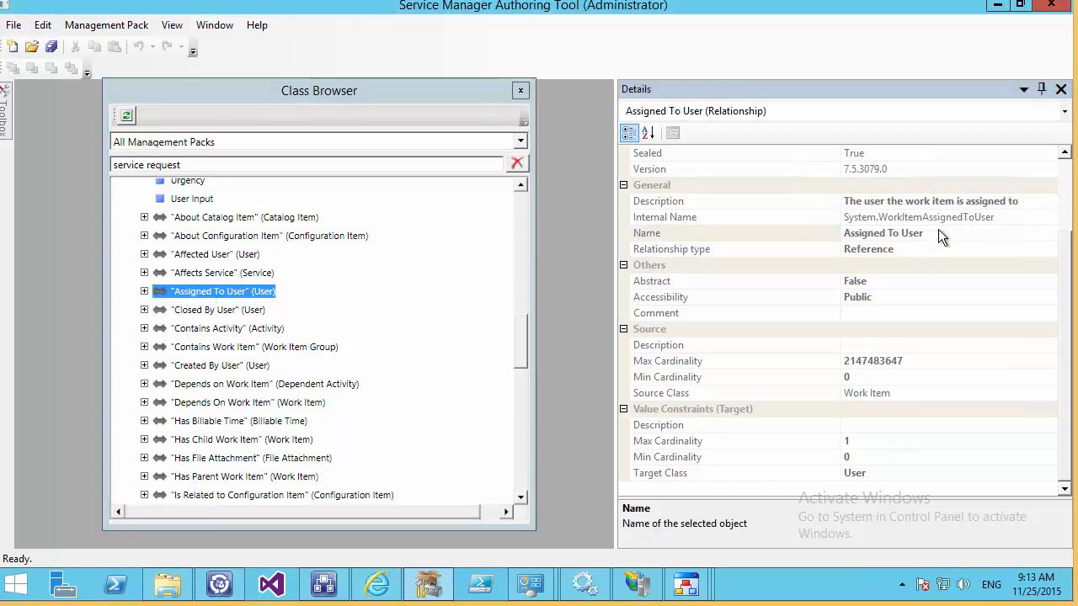
drag(957, 233, 784, 231)
right_click(876, 234)
click(884, 287)
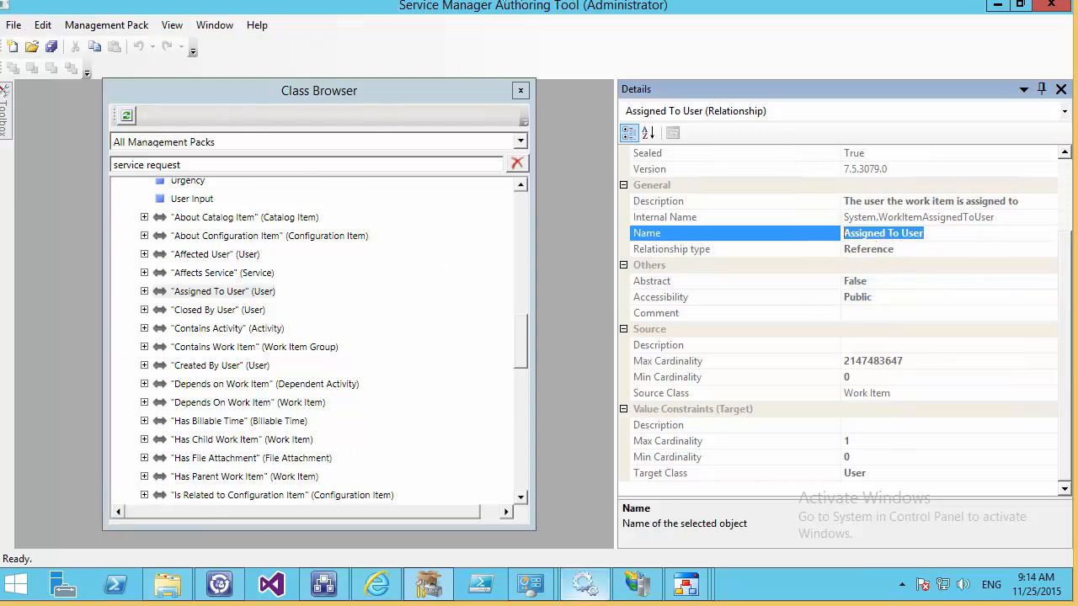
Back in the Runbook Designer, set the exclude filter on the upper link from Get Relationship to does not equal Assigned To User and save.
click(324, 584)
double_click(531, 175)
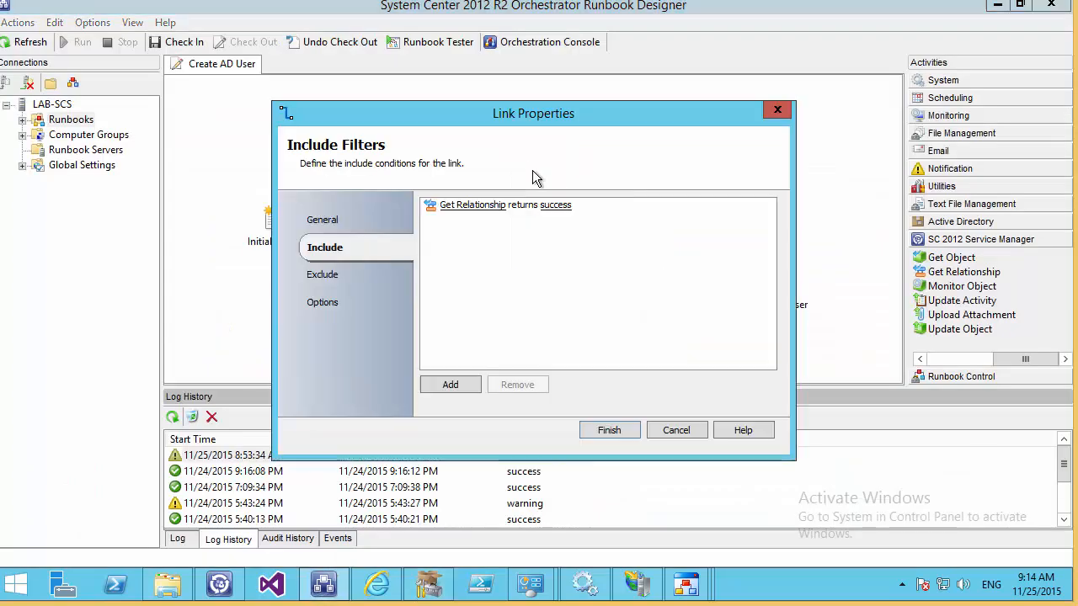
click(324, 278)
click(693, 206)
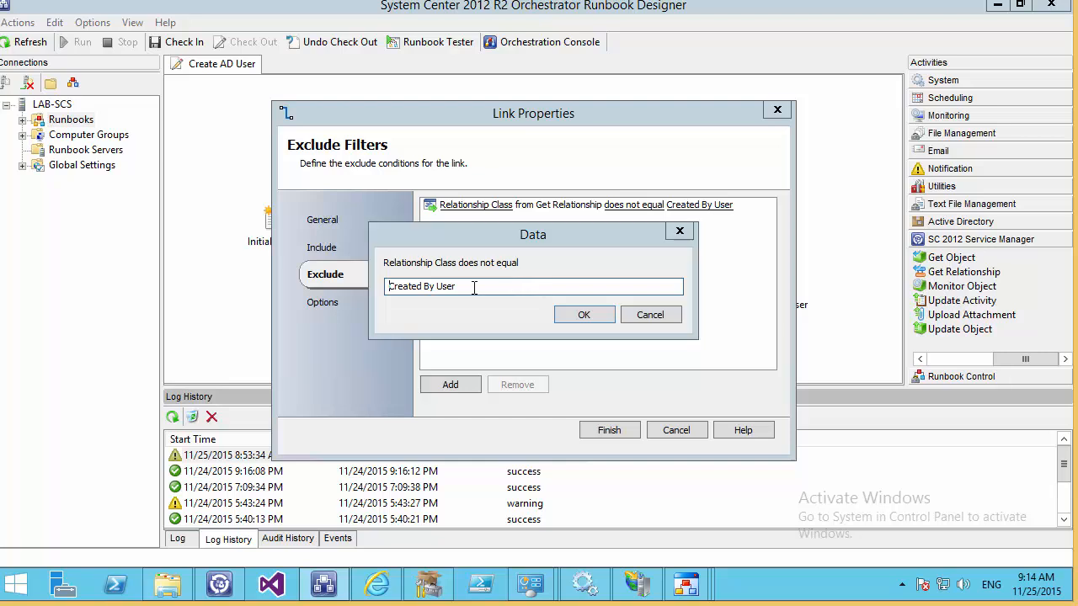
key(ctrl+a)
key(ctrl+v)
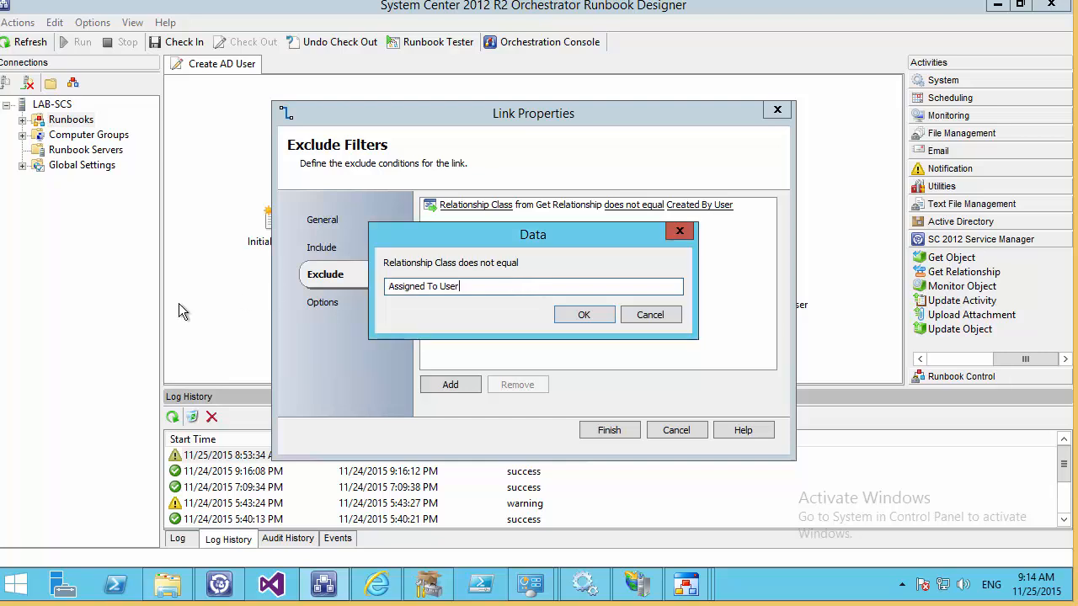
click(590, 320)
click(608, 430)
Correct the upper activity's name to Assigned To User.
click(594, 164)
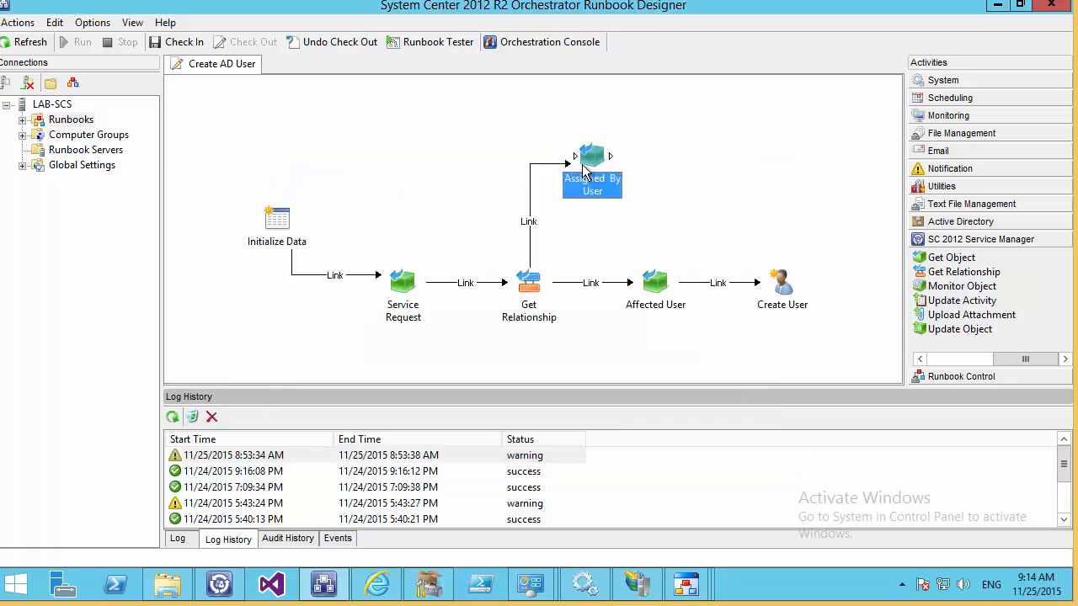
right_click(594, 165)
click(627, 177)
click(620, 183)
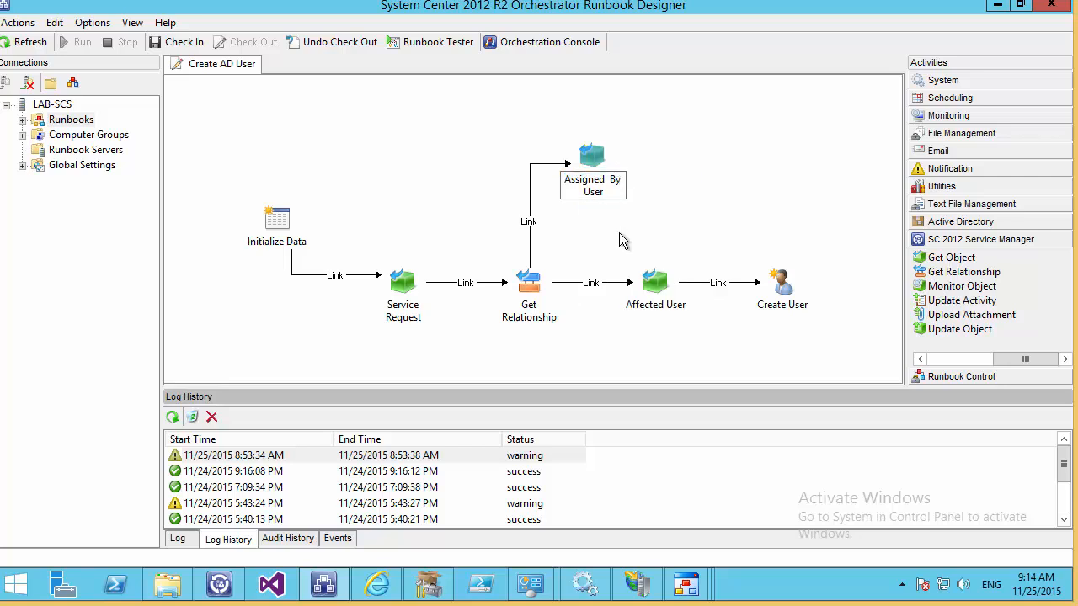
key(BackSpace)
key(BackSpace)
text(To)
key(Return)
Copy the ID from the Initialize Data details of the 8:53:34 AM run in the log history and close the details.
double_click(263, 460)
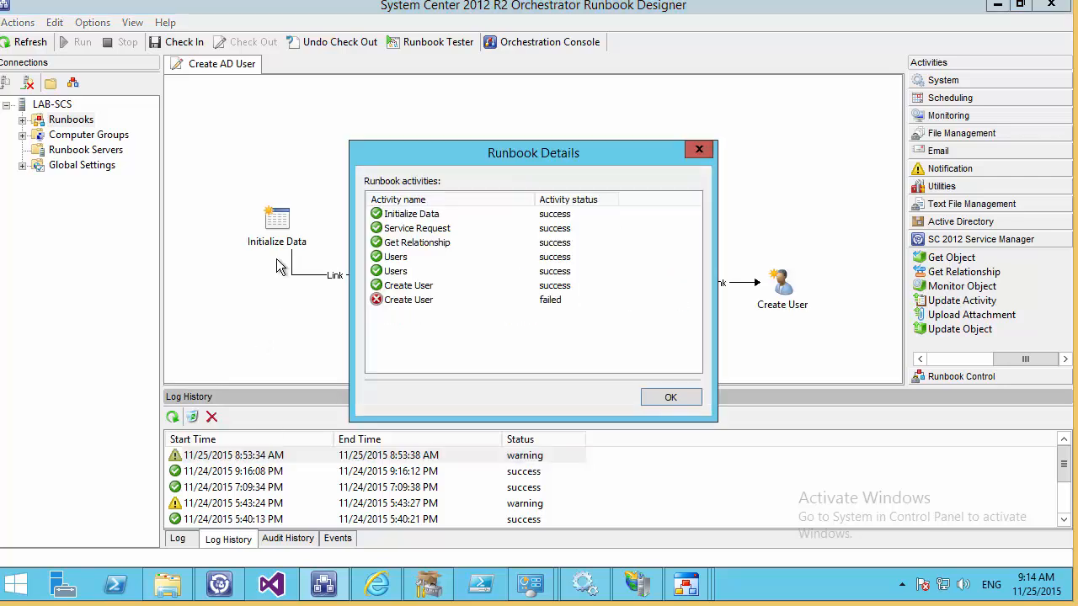
double_click(412, 216)
double_click(541, 313)
right_click(558, 313)
click(577, 362)
click(699, 397)
click(670, 397)
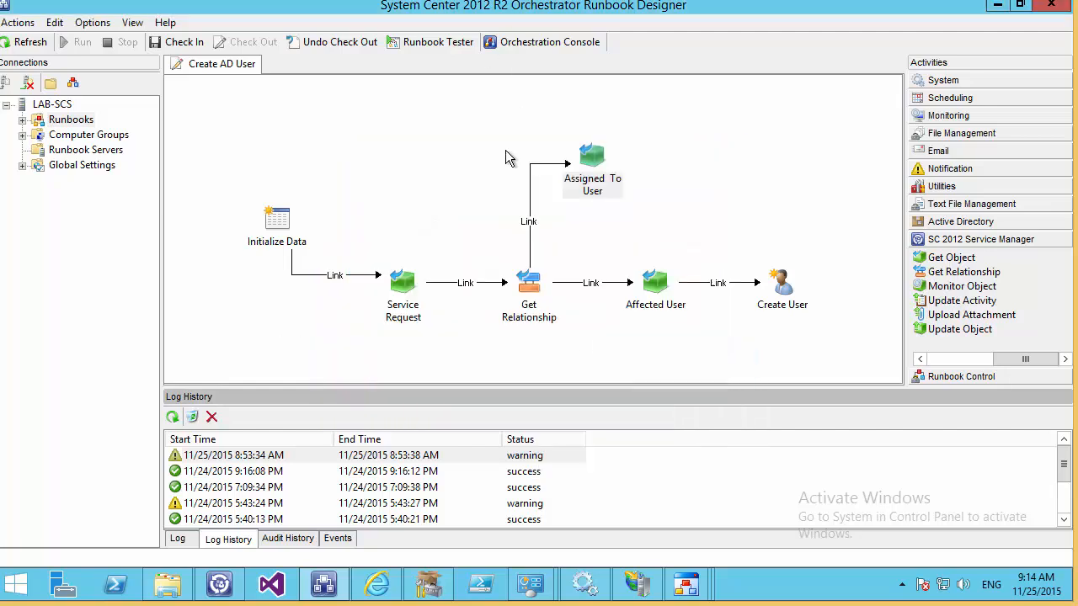
Run the runbook in the Runbook Tester with the copied ID as the Initialize Data parameter and maximize the tester.
click(420, 49)
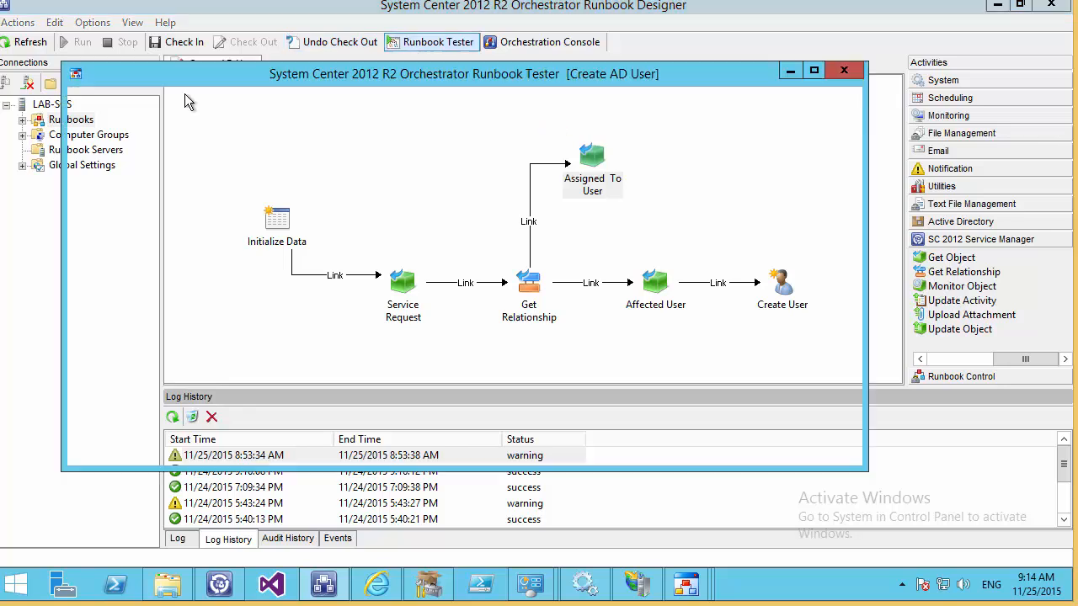
click(91, 114)
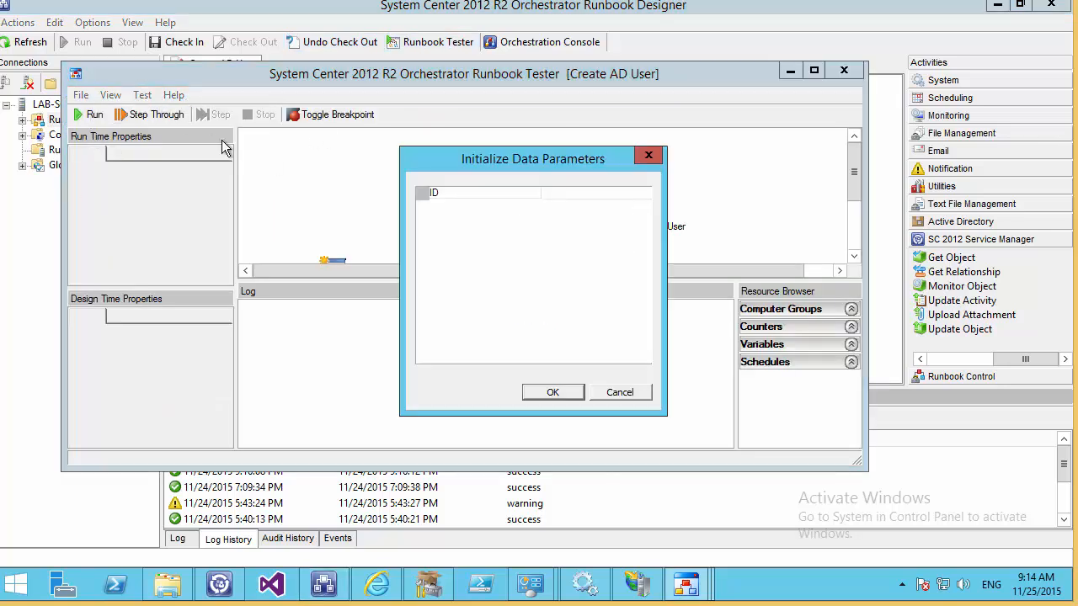
click(569, 195)
right_click(567, 196)
click(595, 266)
click(553, 393)
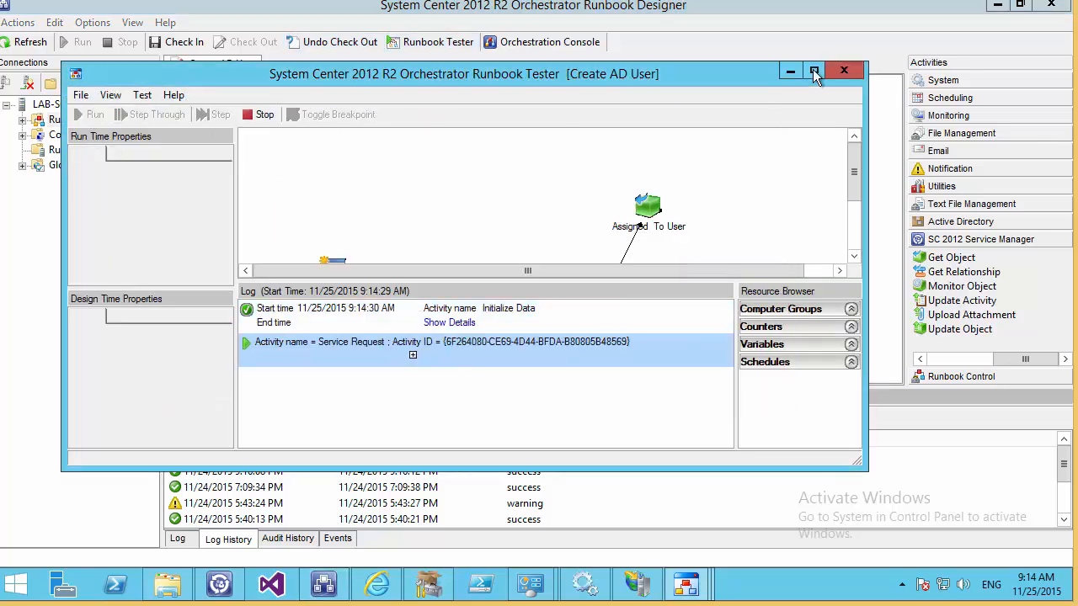
click(814, 73)
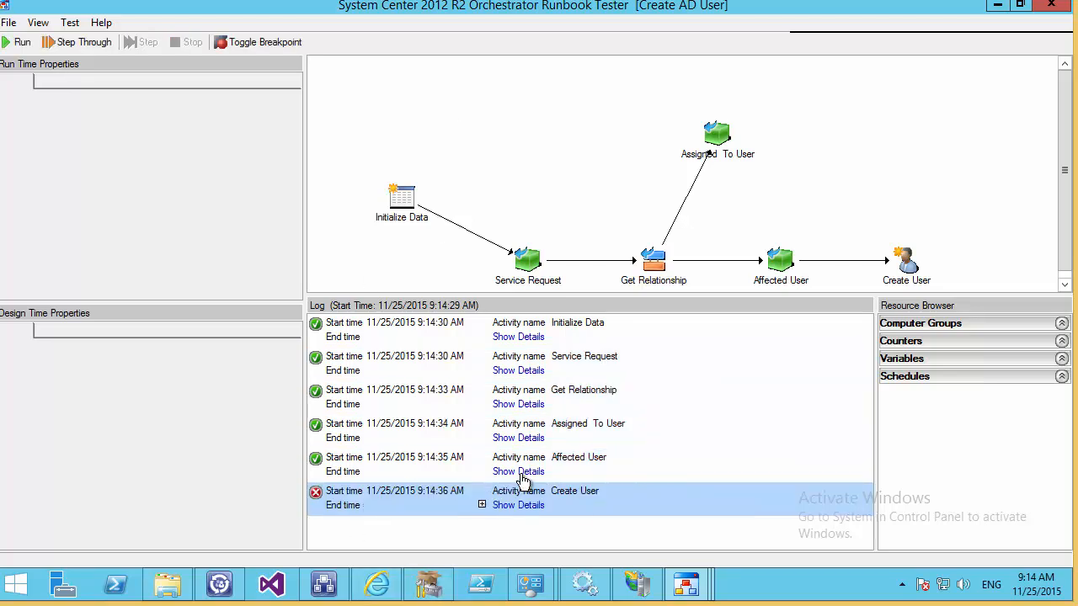
Examine the Affected User details in the log, followed by the Display Name in the Assigned To User details.
click(521, 475)
click(520, 475)
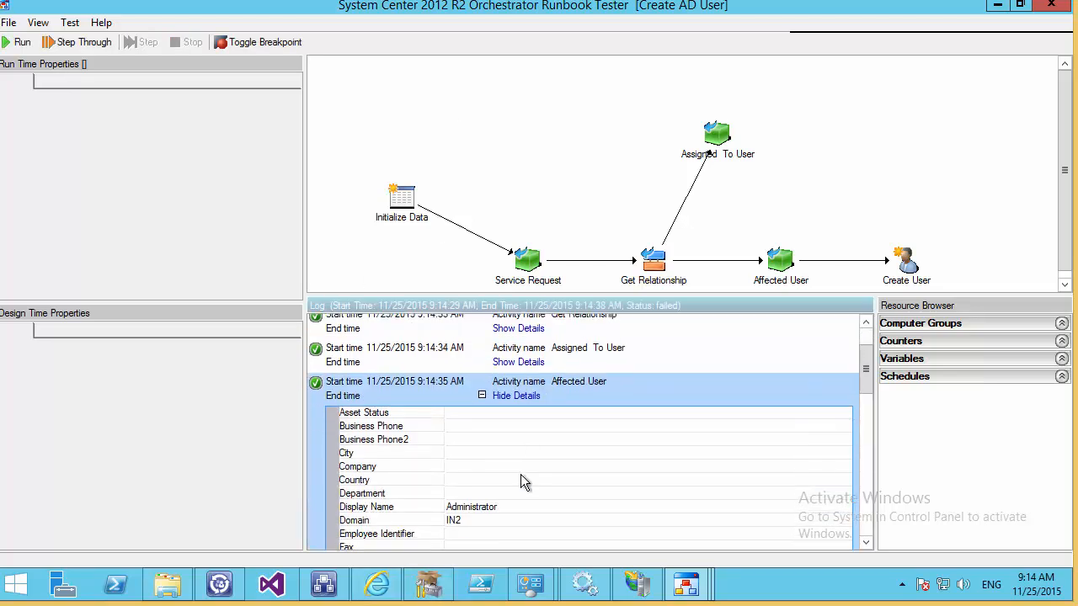
click(533, 415)
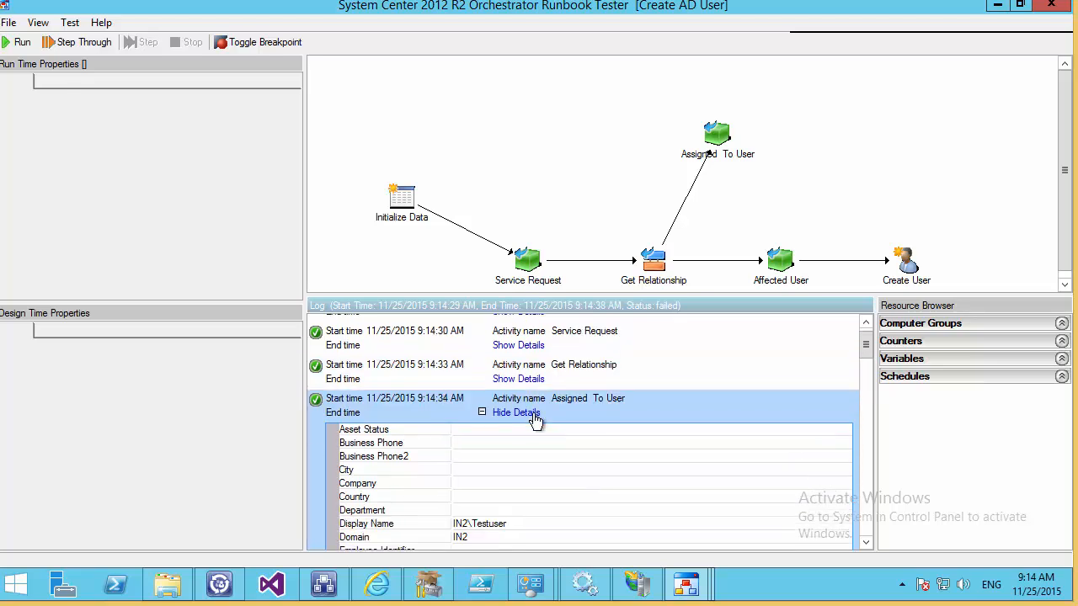
click(525, 474)
drag(525, 476, 411, 485)
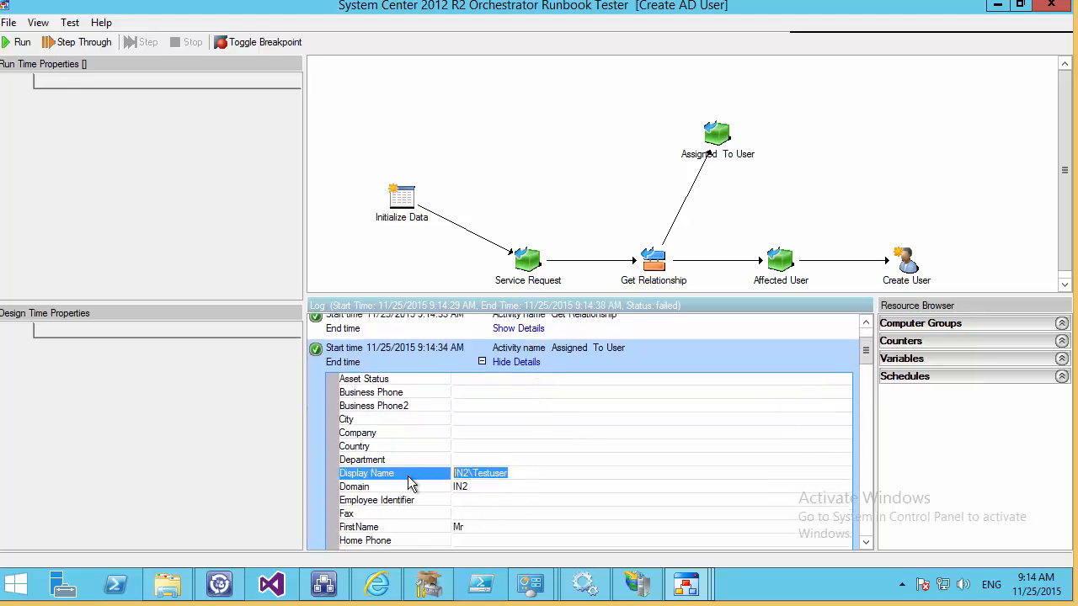
scroll(410, 484, up, 1)
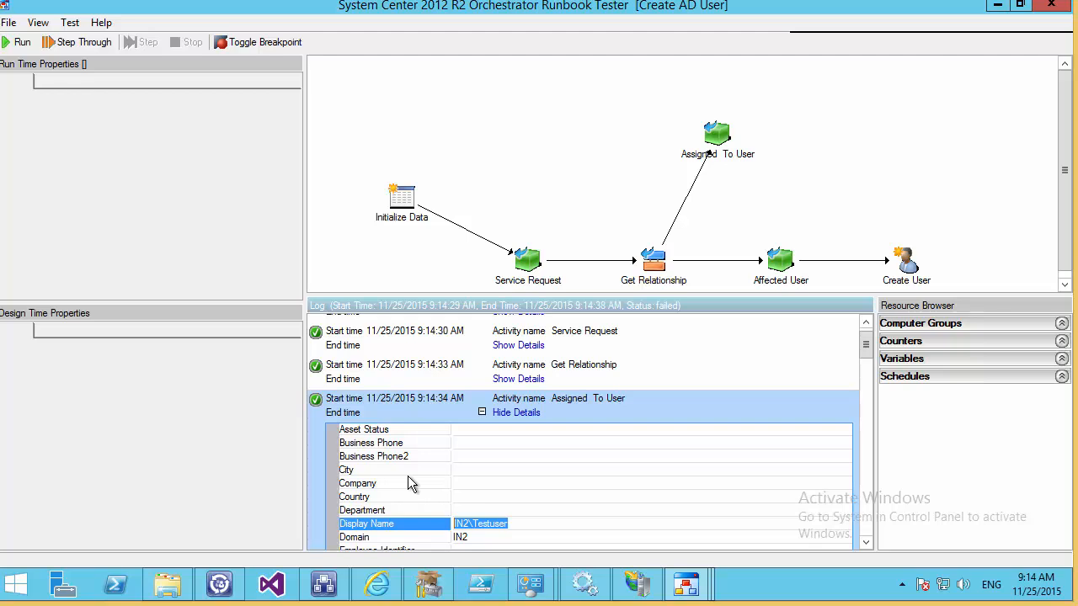